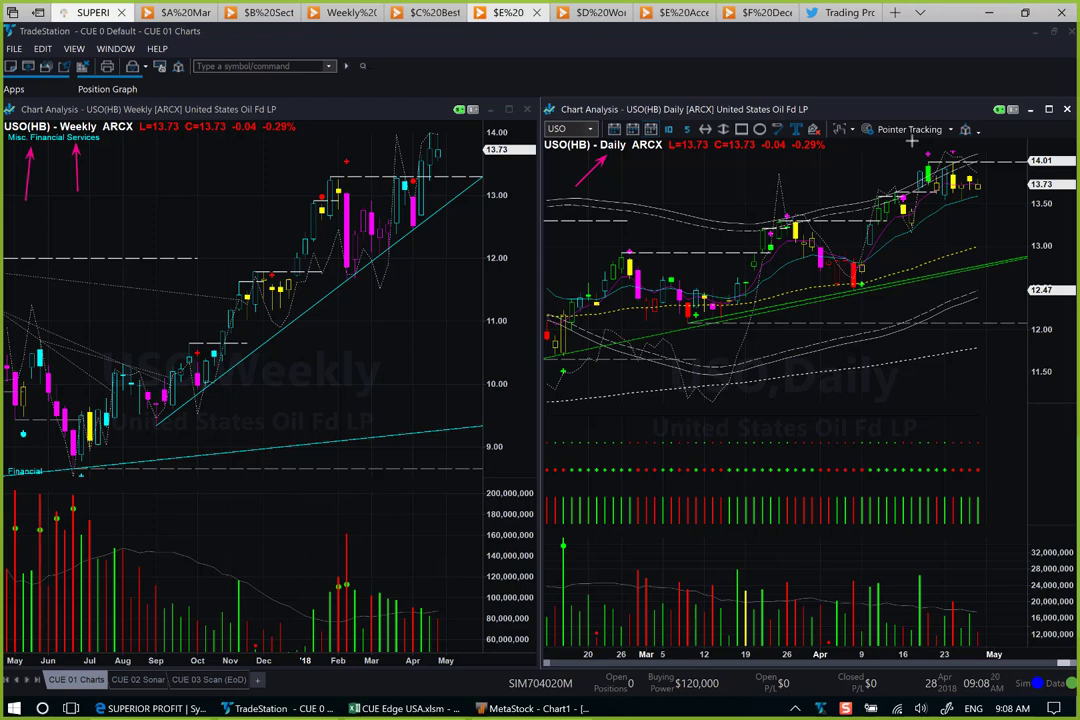
Step: Draw pink arrows pointing at the latest USO candles on the daily and weekly charts
left_click_drag(911, 145, 931, 164)
left_click_drag(970, 183, 1005, 183)
left_click_drag(930, 229, 944, 203)
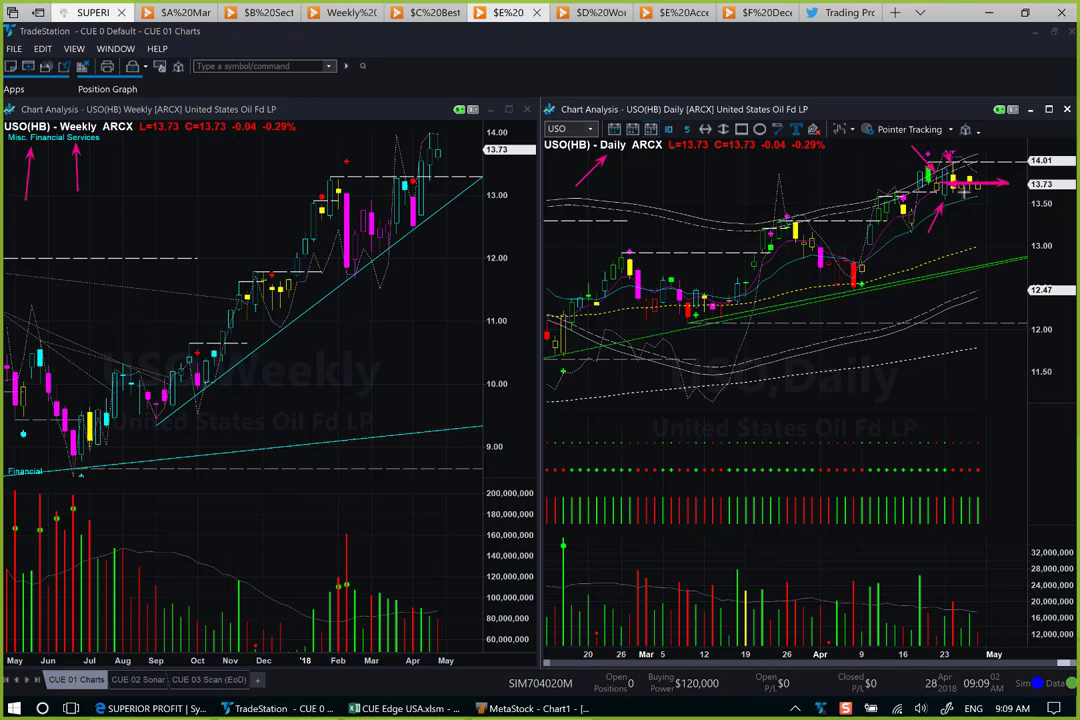
left_click_drag(379, 142, 432, 152)
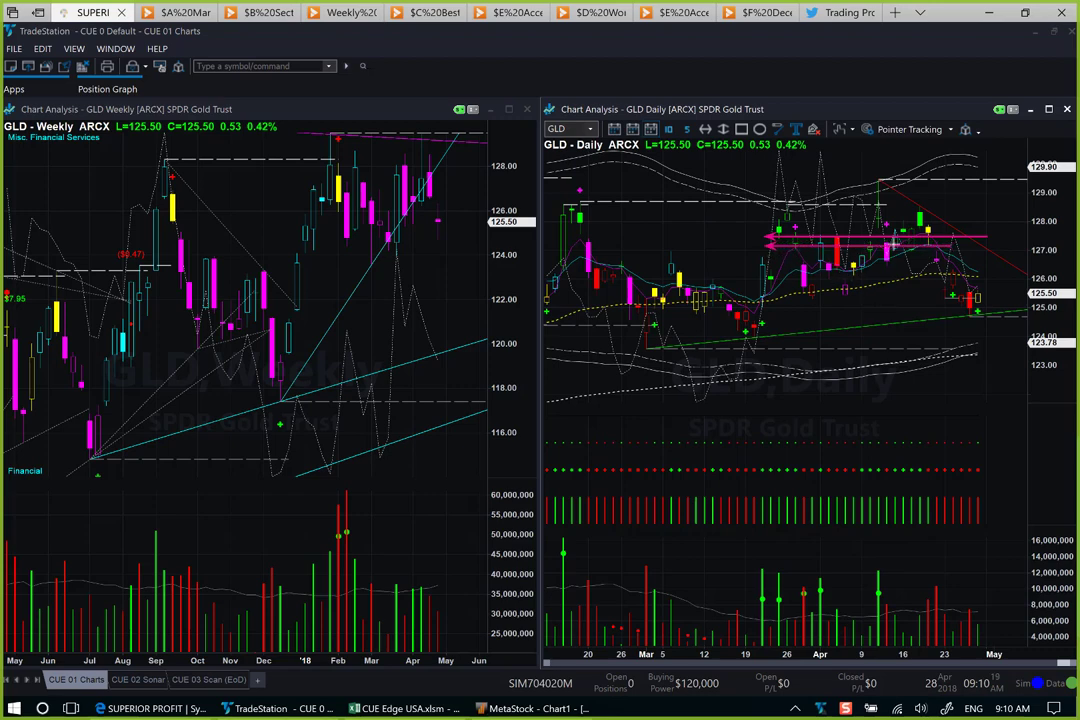
Step: Draw pink arrows tracing the GLD daily drop and a horizontal arrow at 125.50
left_click_drag(955, 213, 990, 248)
left_click_drag(909, 325, 922, 328)
left_click_drag(993, 305, 1030, 318)
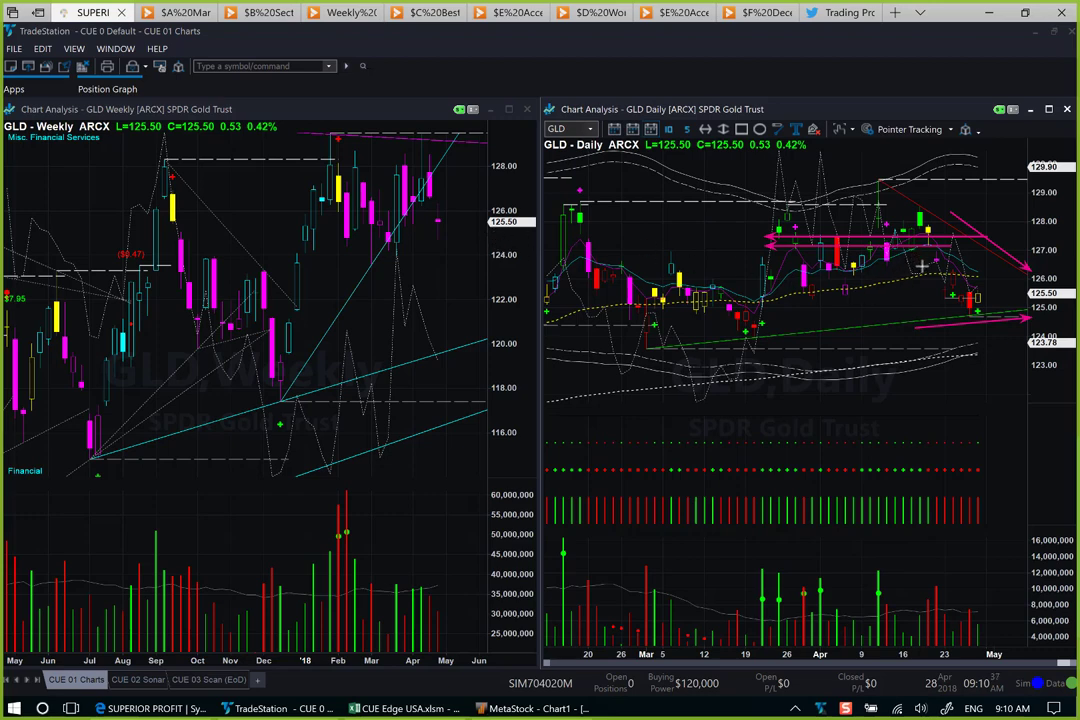
left_click_drag(917, 257, 935, 290)
left_click_drag(948, 290, 1012, 291)
Step: Clear the annotations and point pink arrows at the NASDAQ and NYSE chart titles
key("e")
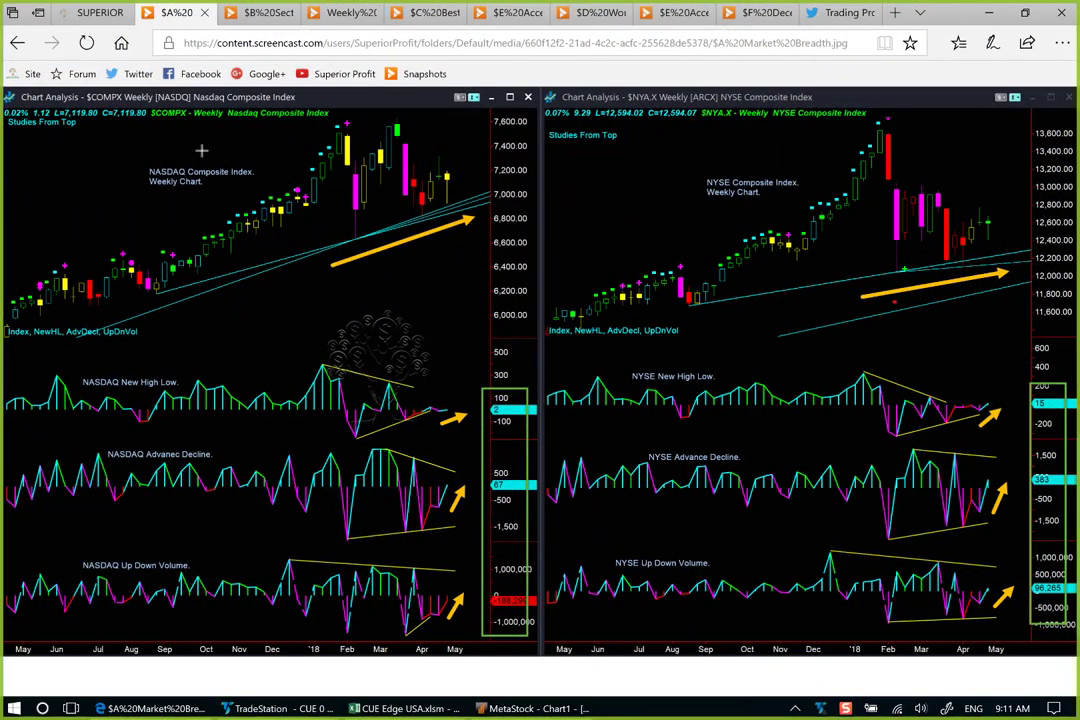
left_click_drag(205, 147, 238, 128)
left_click_drag(775, 142, 808, 121)
left_click_drag(733, 136, 765, 113)
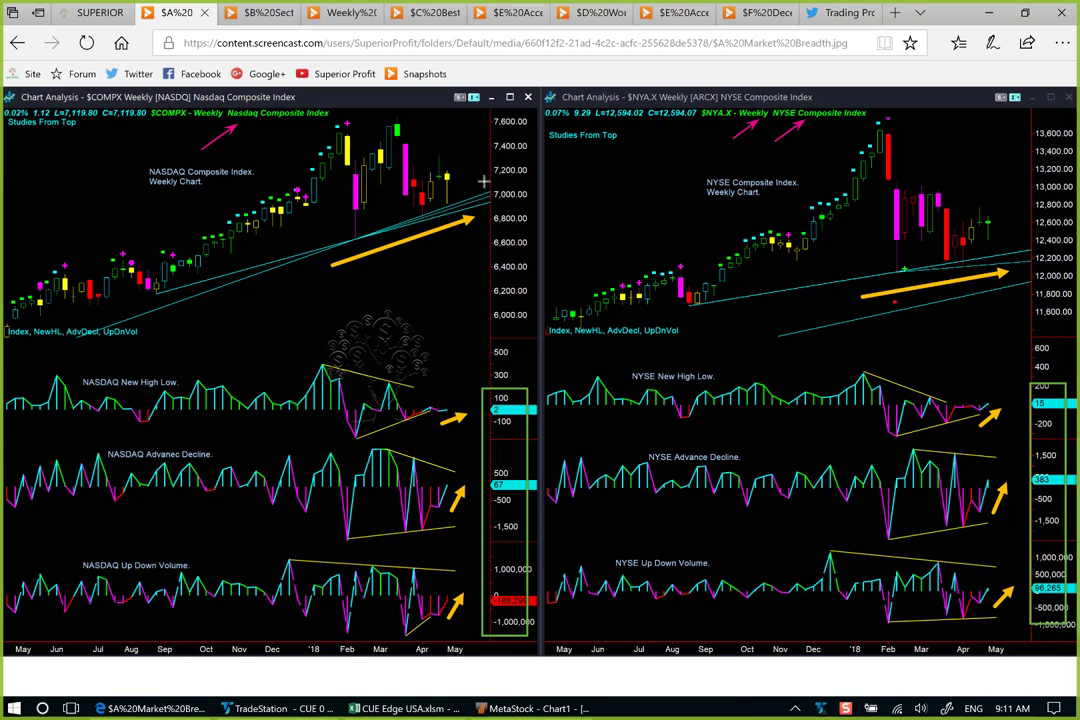
Step: Point leftward arrows at the latest NYSE candles and NASDAQ candles near 7,200
left_click_drag(505, 213, 458, 190)
left_click_drag(1022, 247, 997, 232)
left_click_drag(1001, 246, 987, 255)
left_click_drag(1009, 222, 978, 222)
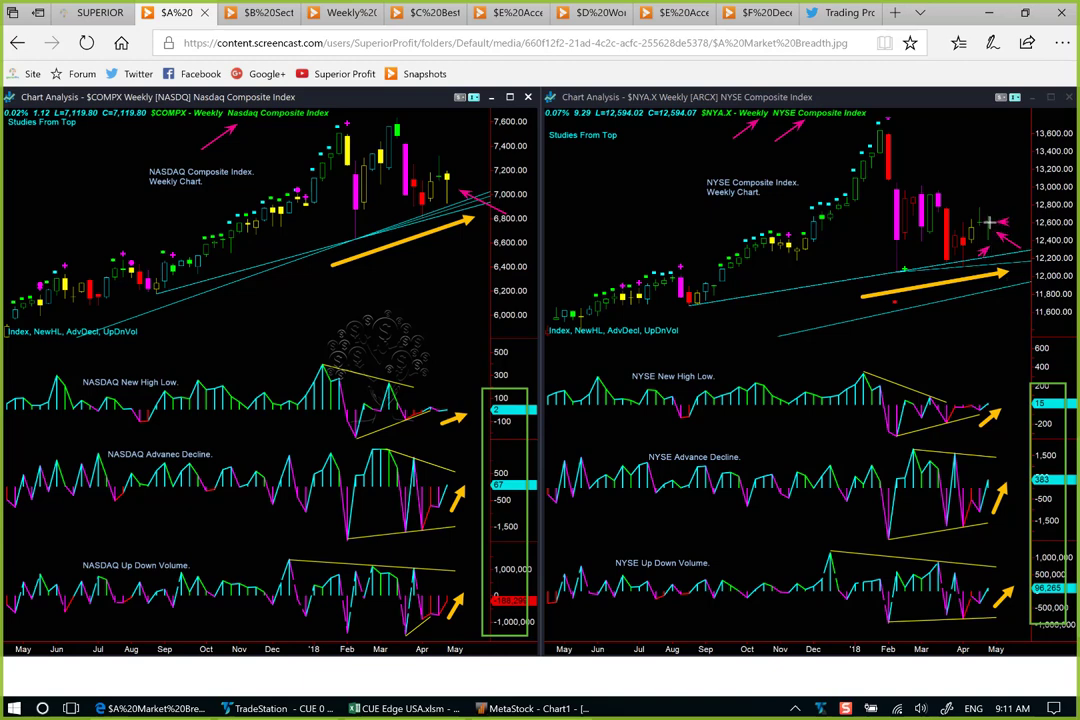
left_click_drag(466, 172, 436, 175)
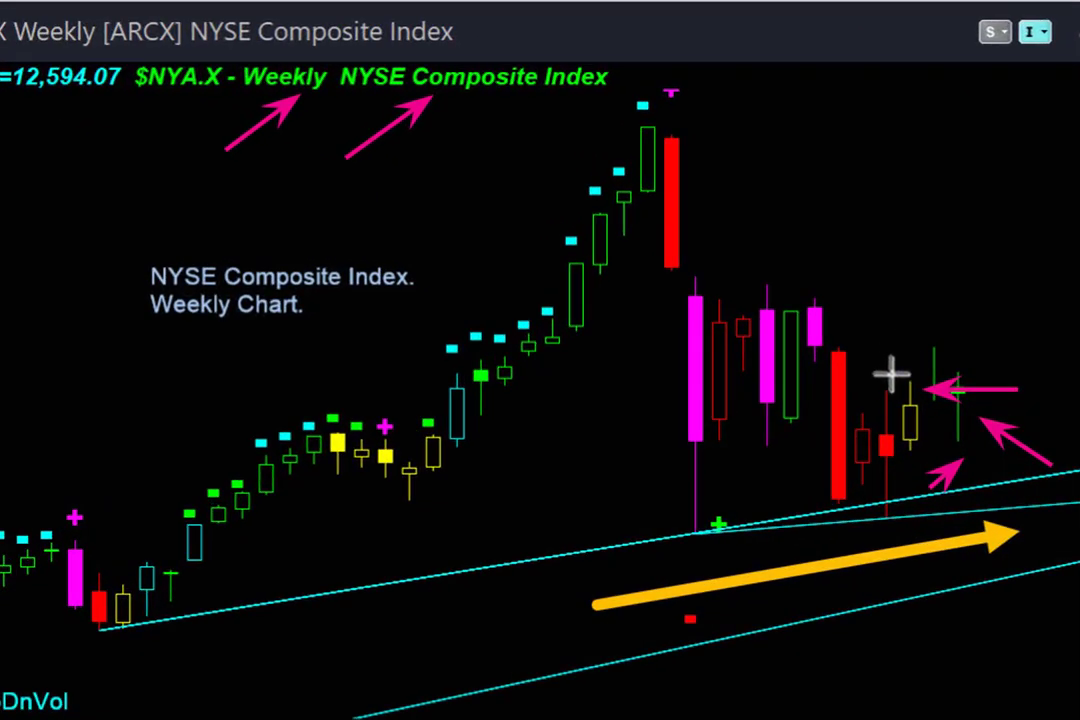
Step: Draw three short pink arrows converging on the latest NYSE Composite weekly candles
left_click_drag(894, 377, 912, 314)
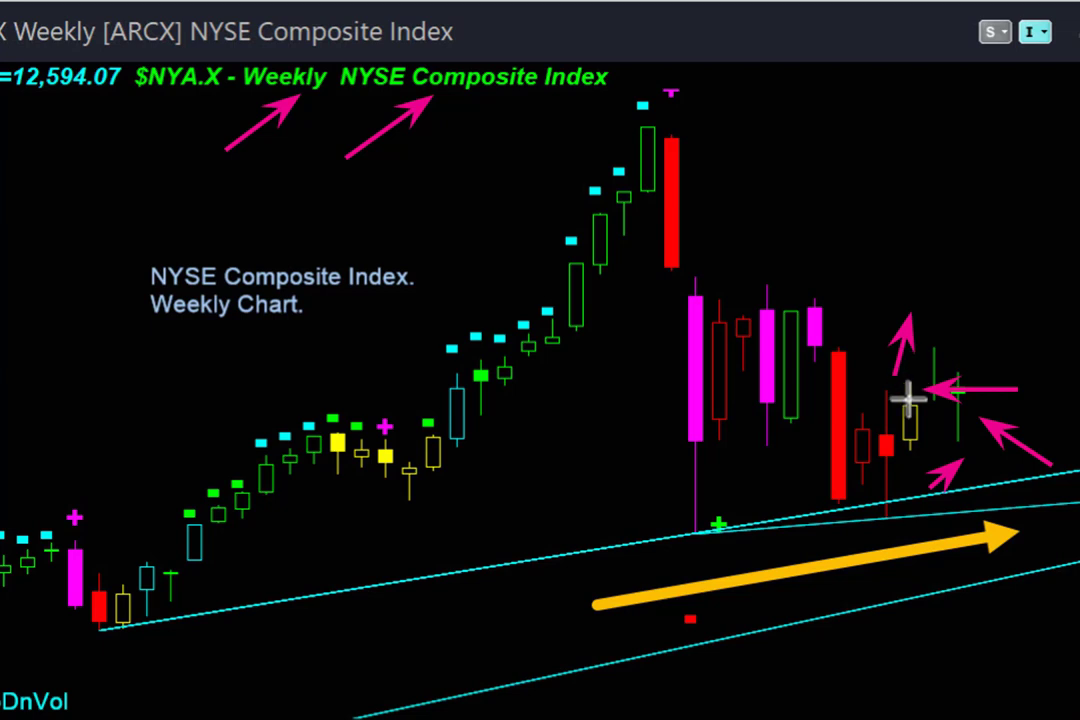
mouse_move(908, 398)
left_mouse_down()
mouse_move(952, 392)
mouse_move(960, 470)
left_mouse_up()
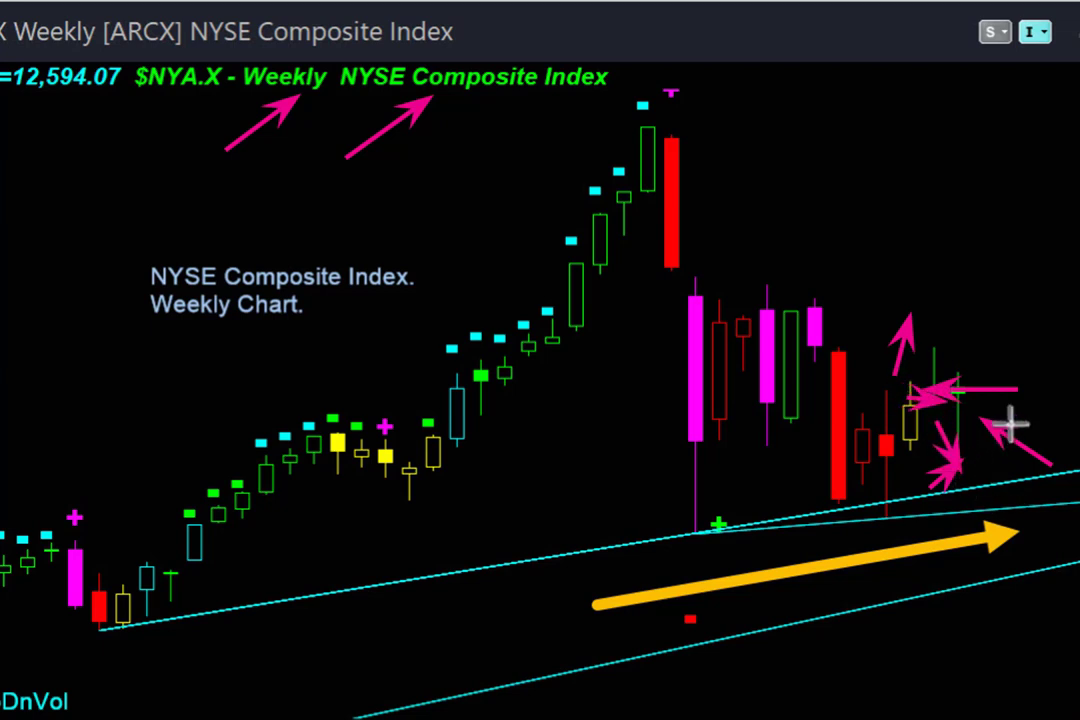
left_click_drag(1032, 398, 962, 388)
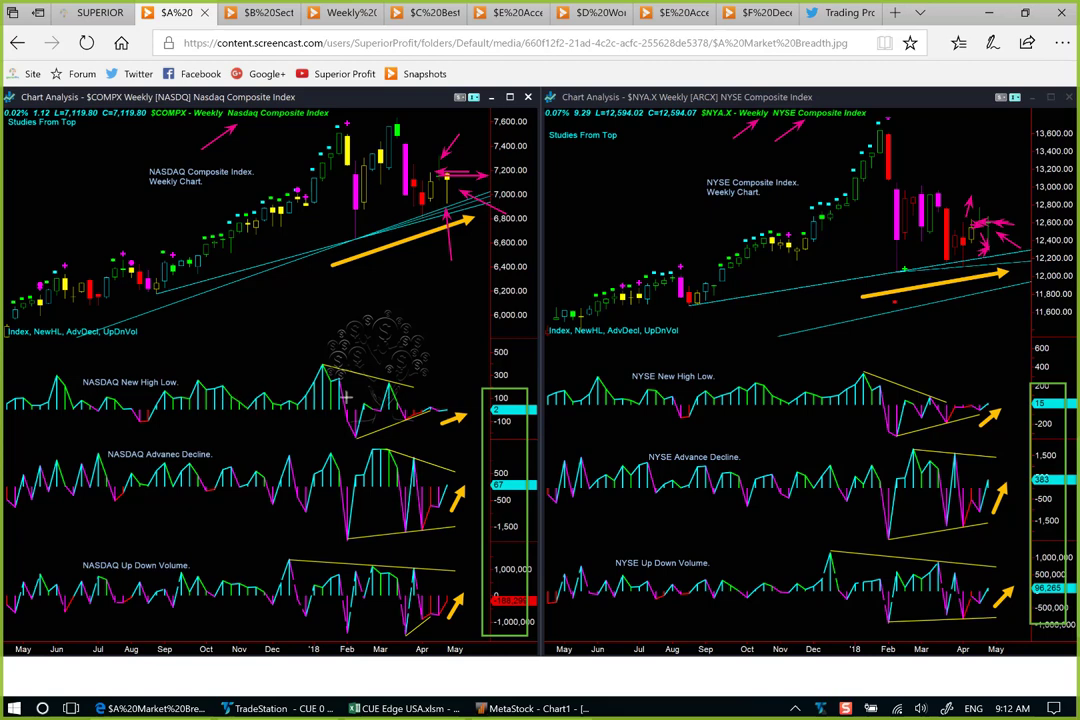
Step: Trace the rising NASDAQ and NYSE candles with arrows and underline both New High Low readings
left_click_drag(406, 410, 458, 410)
left_click_drag(921, 400, 1000, 401)
left_click_drag(658, 258, 832, 184)
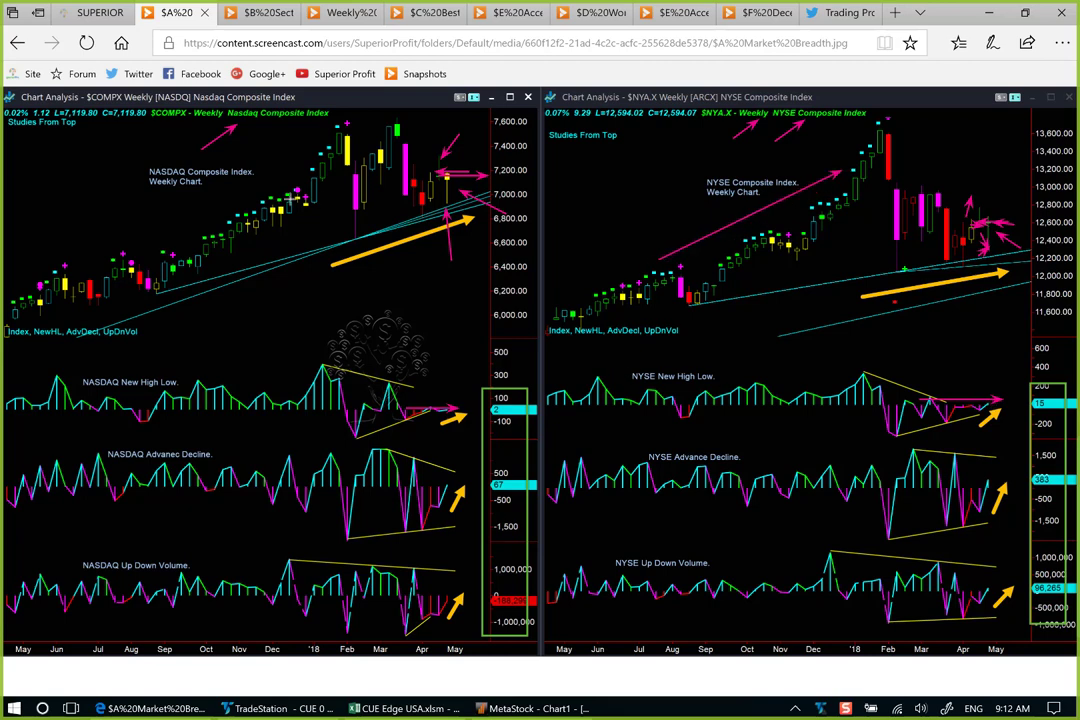
left_click_drag(165, 243, 305, 157)
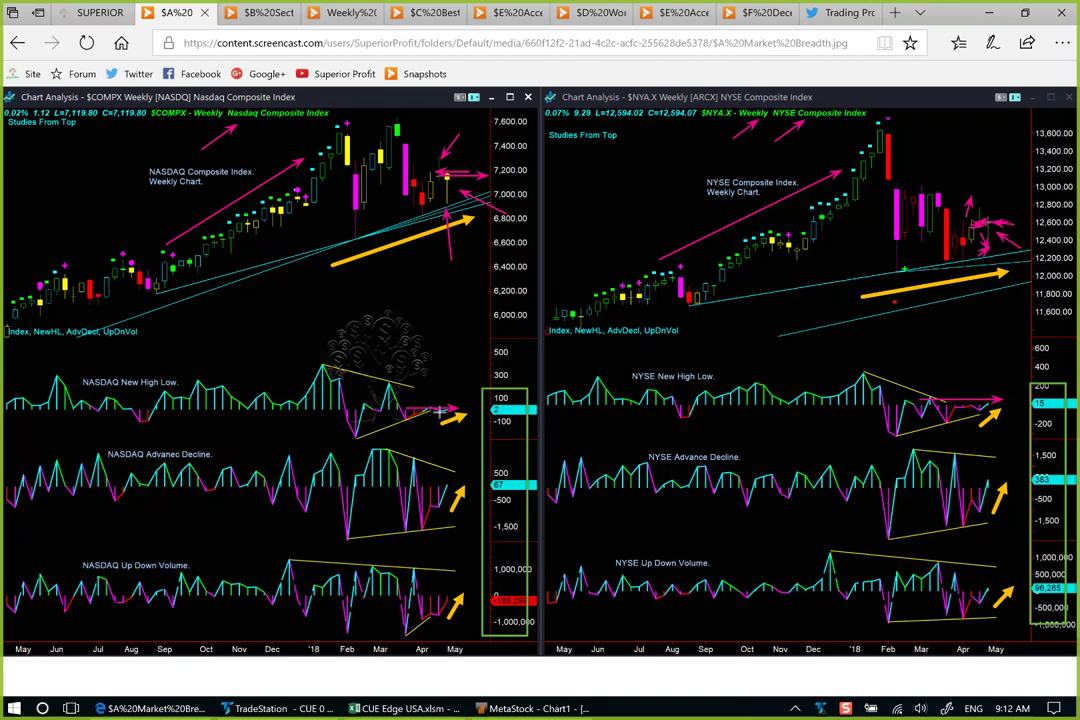
left_click_drag(410, 407, 445, 408)
left_click_drag(940, 406, 998, 404)
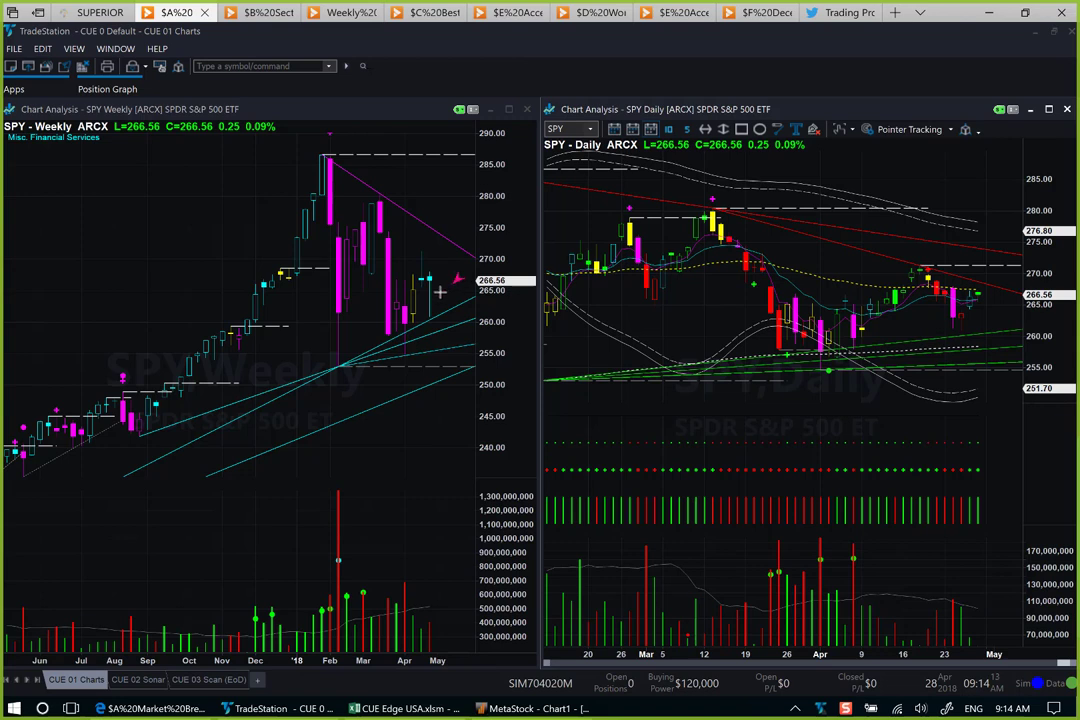
Step: Point two arrows at SPY's latest weekly candle and arrows along the daily rising and falling trendlines
left_click_drag(458, 278, 437, 297)
left_click_drag(406, 243, 420, 262)
left_click_drag(950, 347, 1022, 331)
left_click_drag(938, 265, 1026, 289)
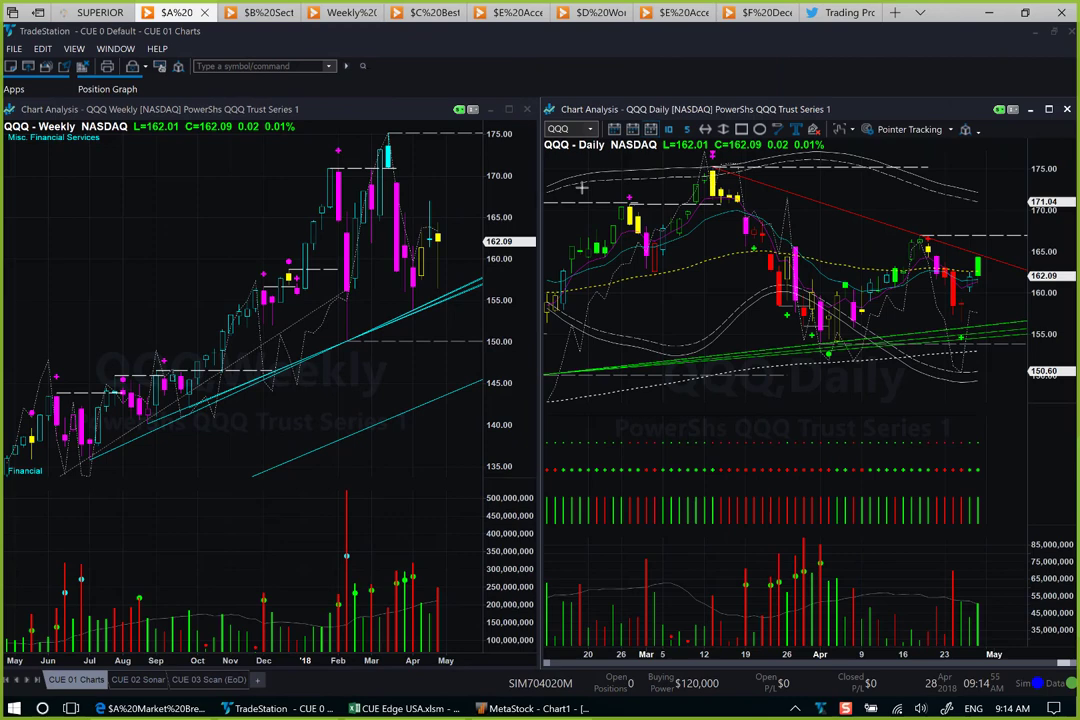
Step: Point two arrows at QQQ's last weekly candle and arrows along the daily downtrend and uptrend lines
left_click_drag(430, 167, 430, 193)
left_click_drag(463, 277, 447, 261)
left_click_drag(967, 246, 1037, 270)
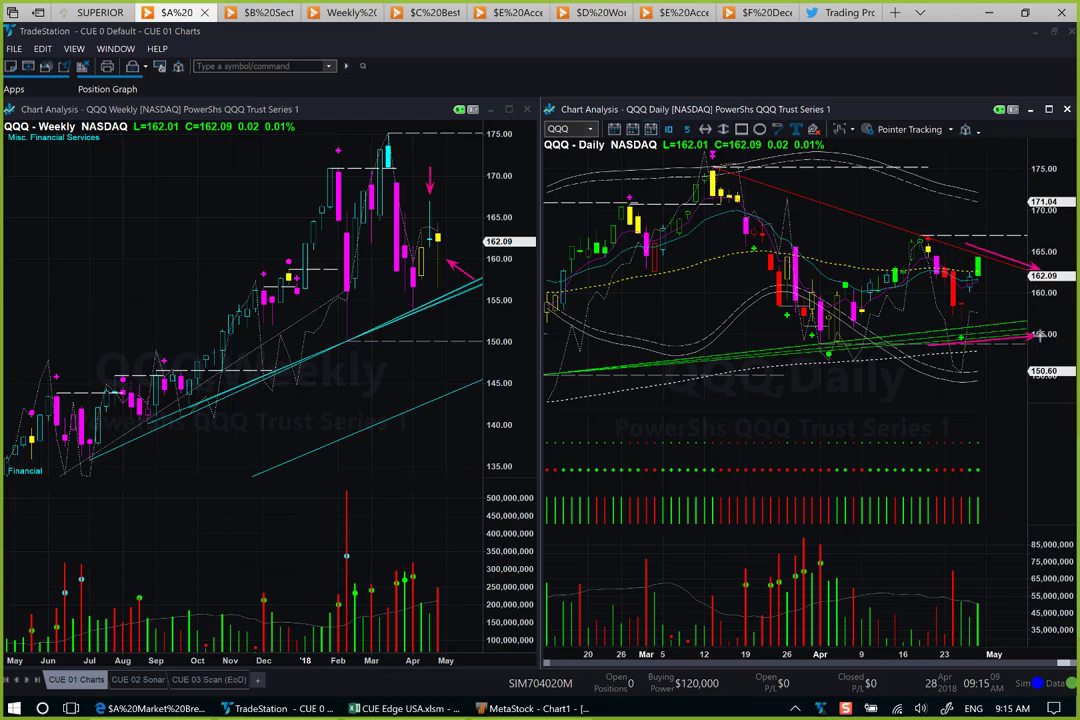
left_click_drag(929, 345, 1044, 330)
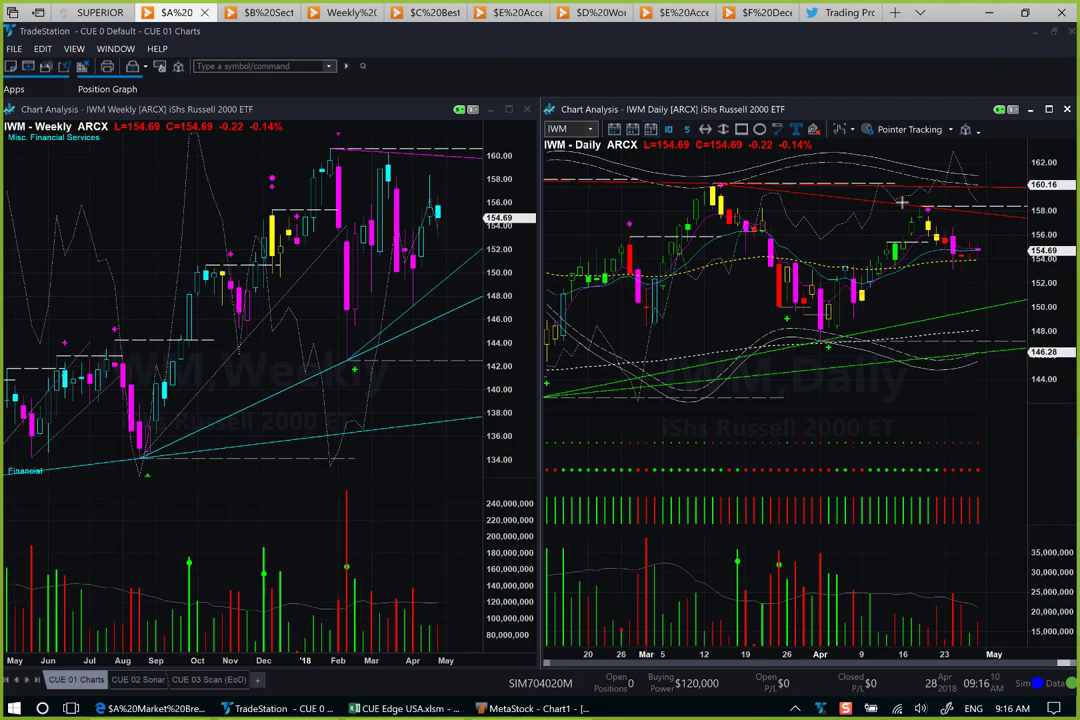
Step: Draw arrows along IWM's daily trendlines, at the latest weekly candle, and beside recent daily candles
left_click_drag(902, 203, 1020, 213)
left_click_drag(936, 325, 1030, 307)
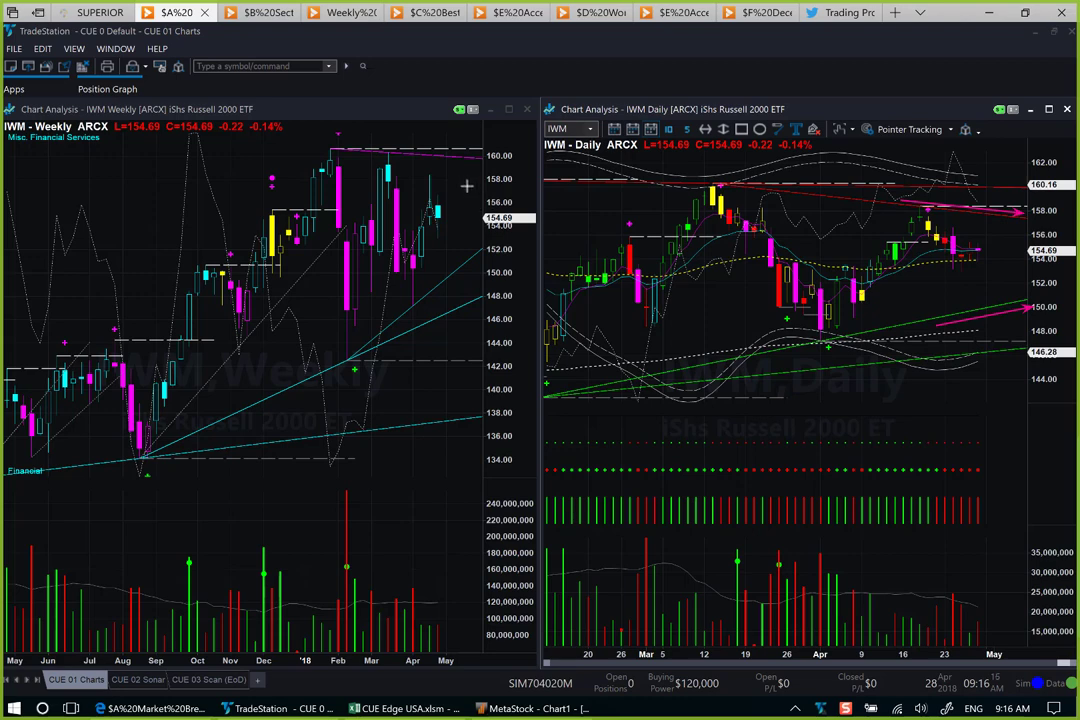
left_click_drag(471, 180, 446, 206)
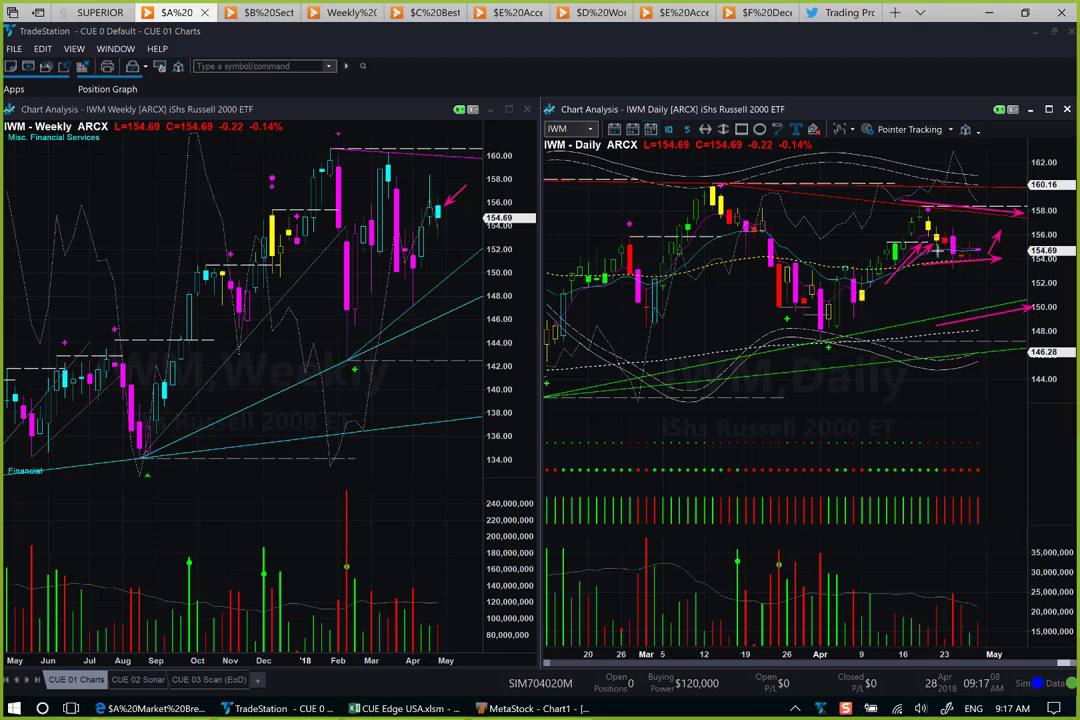
left_click_drag(930, 265, 1012, 259)
left_click_drag(1000, 256, 1008, 231)
Step: Clear the arrows, then draw an arrow under the legend and one at the + 2 Weeks entry
key("Escape")
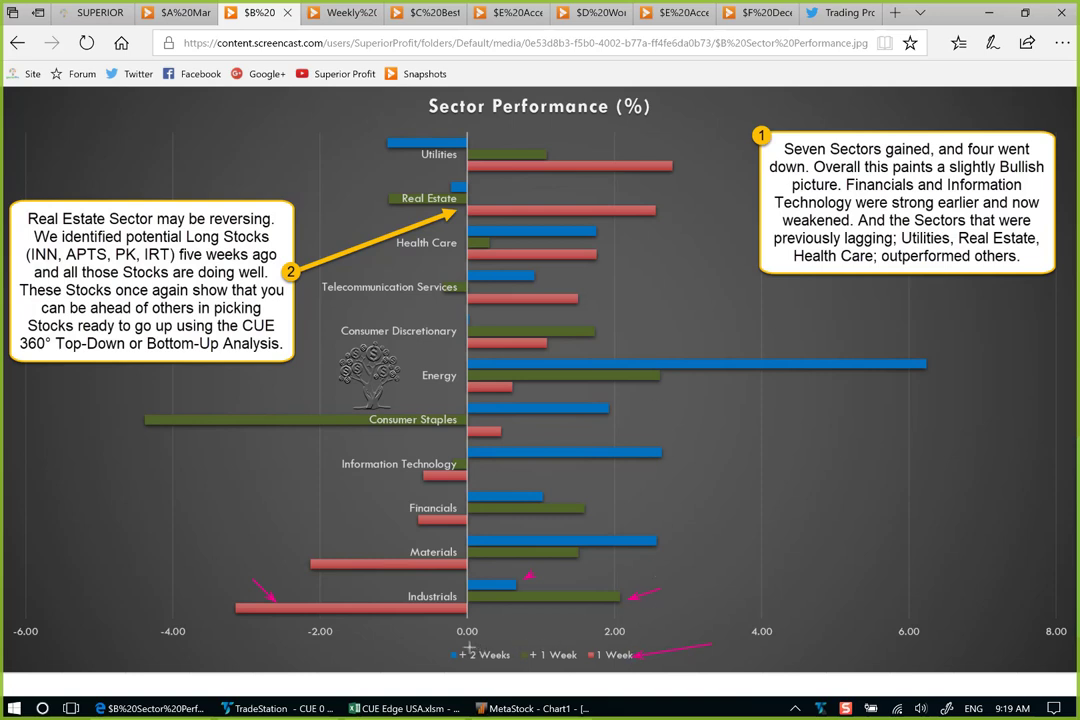
left_click_drag(484, 643, 587, 643)
mouse_move(444, 657)
left_mouse_down()
mouse_move(458, 645)
mouse_move(394, 645)
left_mouse_up()
Step: Clear the annotations and underline the first lines of callout 1, including Financials and Information
key("e")
left_click_drag(803, 158, 1015, 158)
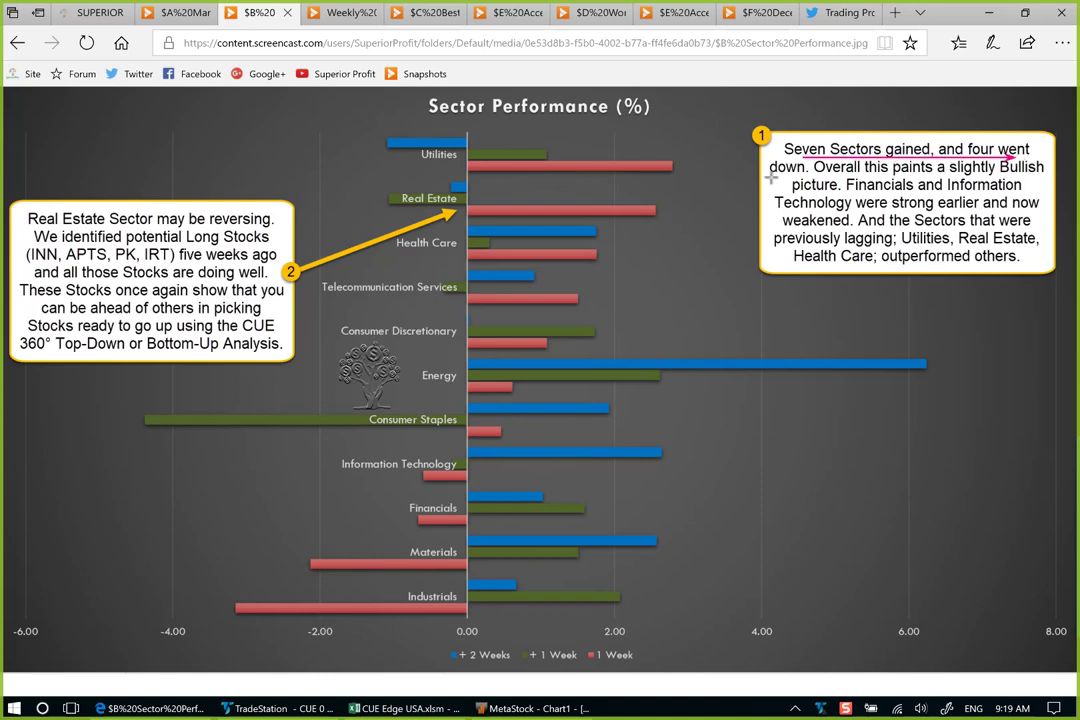
left_click_drag(770, 176, 796, 178)
left_click_drag(858, 194, 956, 193)
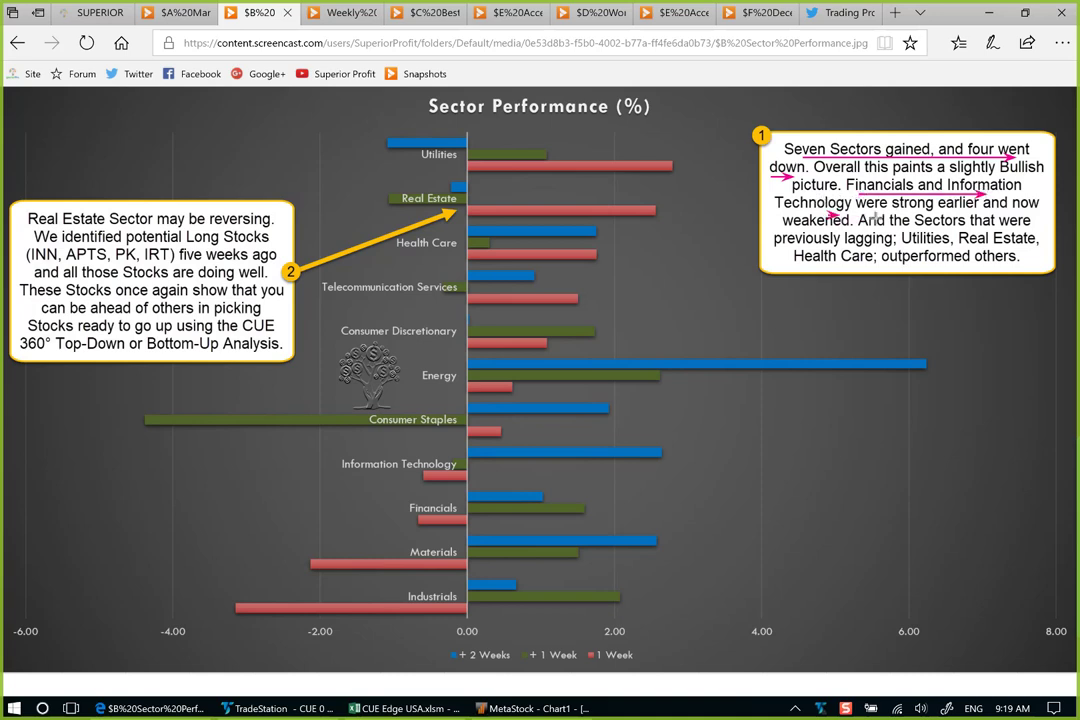
left_click_drag(828, 214, 945, 213)
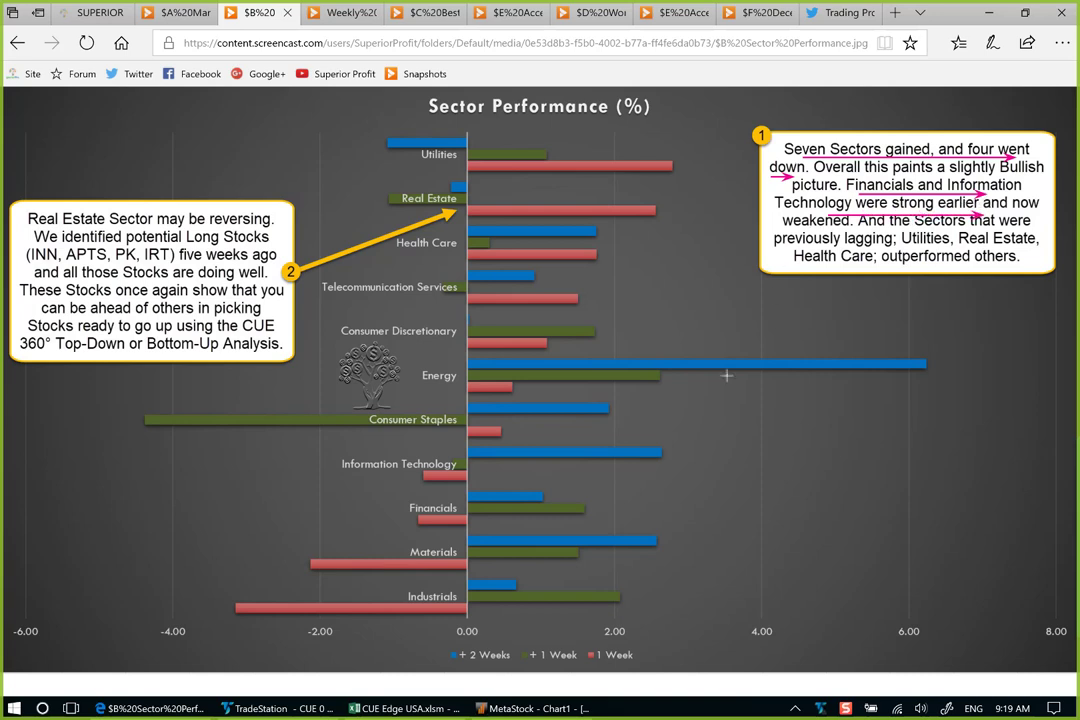
Step: Point arrows at the Information Technology and Financials 1 Week bars and underline the Utilities, Real Estate lines
left_click_drag(320, 498, 413, 477)
left_click_drag(355, 531, 412, 517)
left_click_drag(898, 231, 1030, 231)
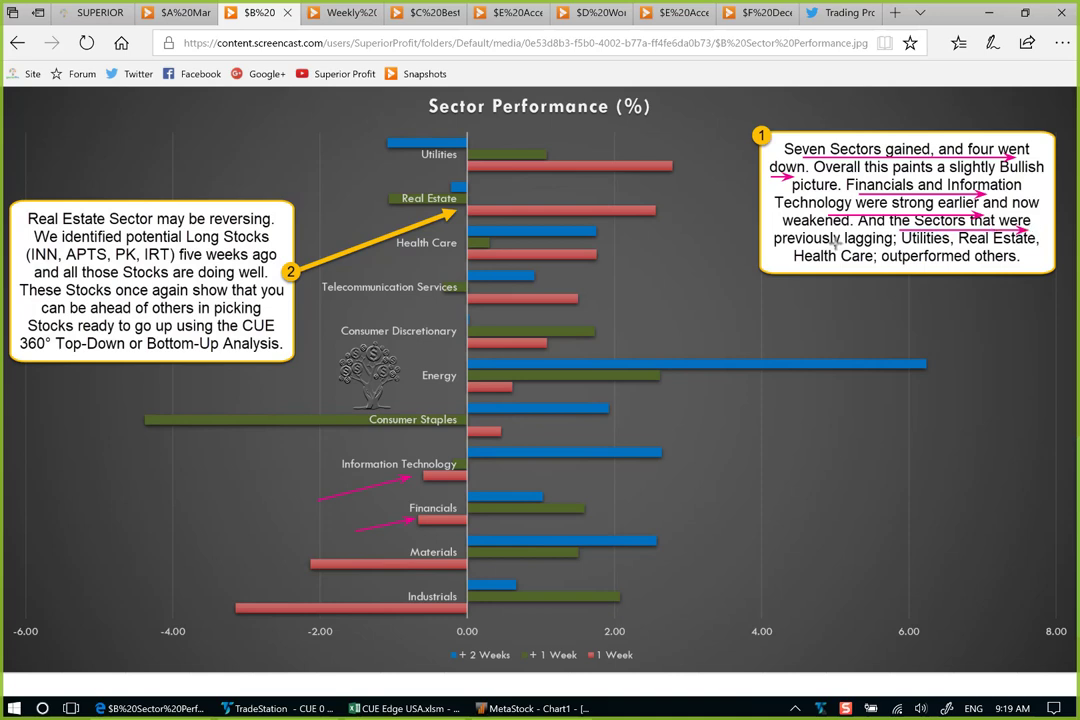
mouse_move(840, 246)
left_mouse_down()
mouse_move(1020, 244)
mouse_move(880, 264)
left_mouse_up()
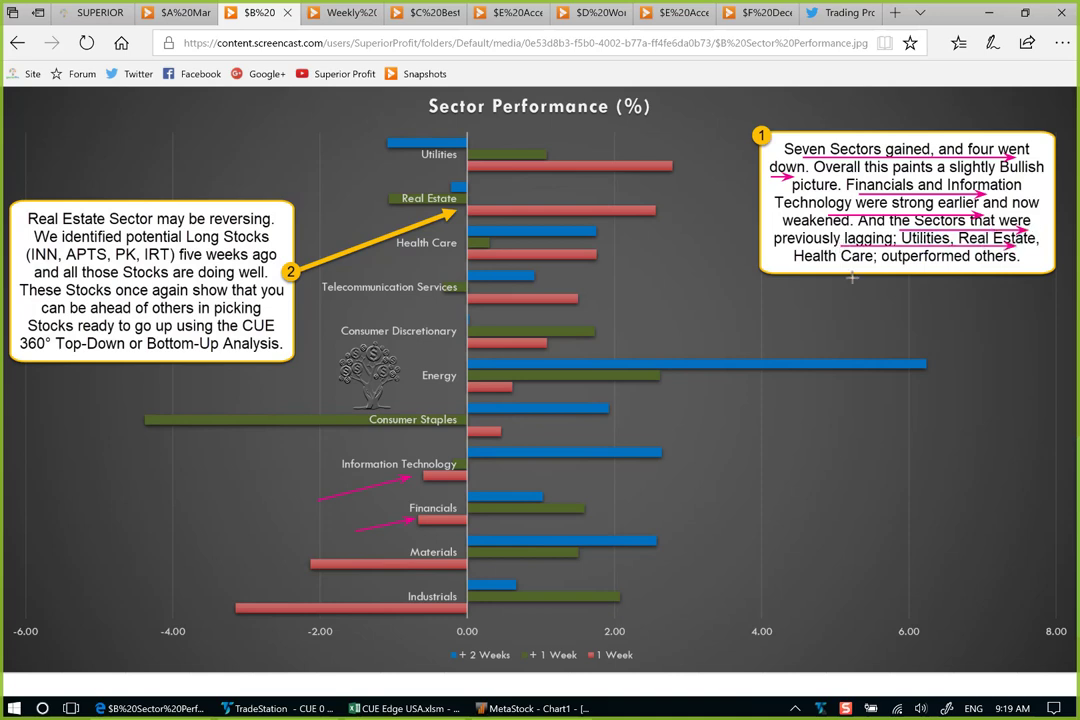
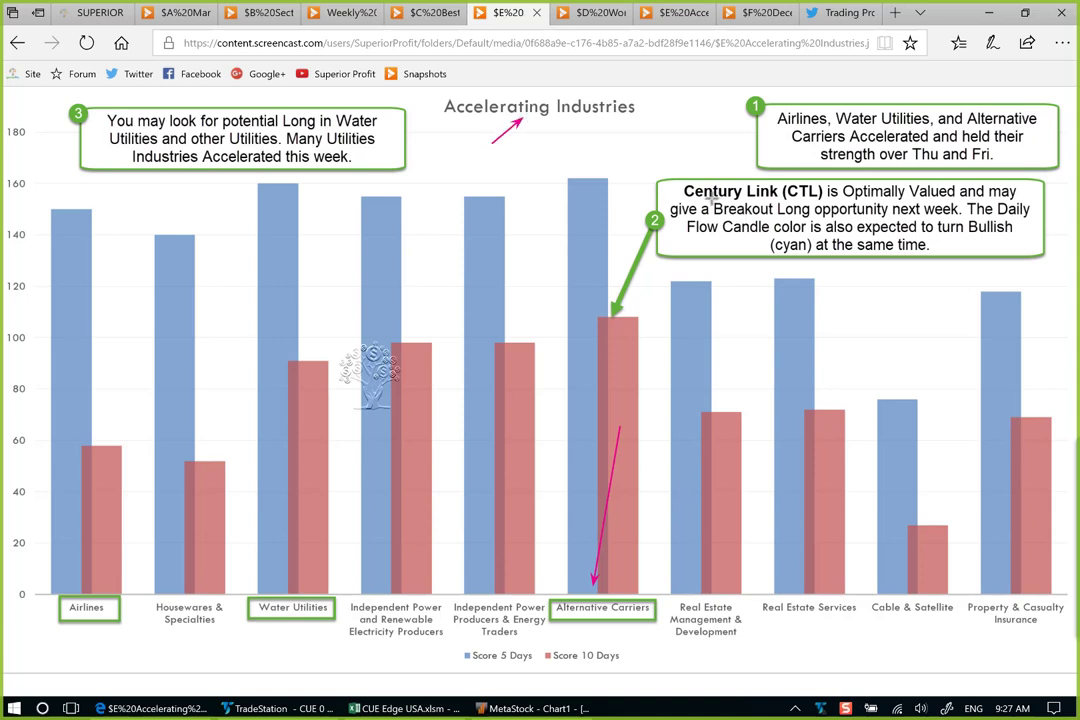
Step: Underline the Optimally Valued Century Link remark and draw an arrow at the latest CTL weekly candles
left_click_drag(843, 199, 977, 196)
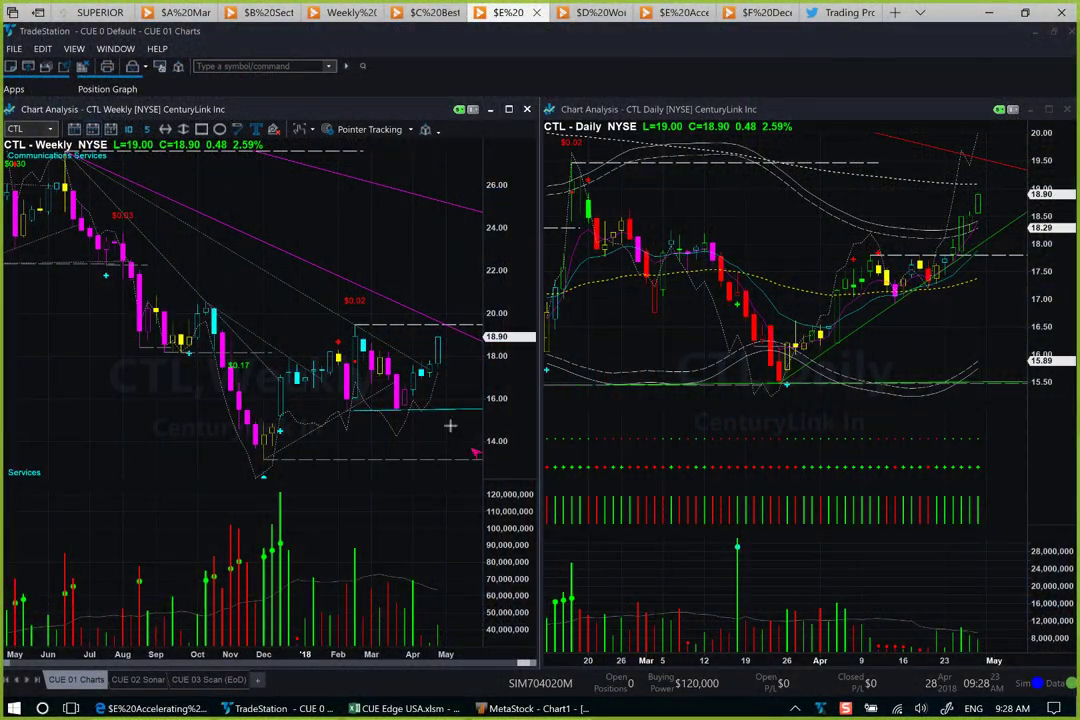
left_click_drag(450, 426, 432, 375)
Step: Arrow the CTL weekly breakout and daily trendline bounce, and mark the dashed line, 17.00 and 18.29 levels
left_click_drag(403, 357, 432, 373)
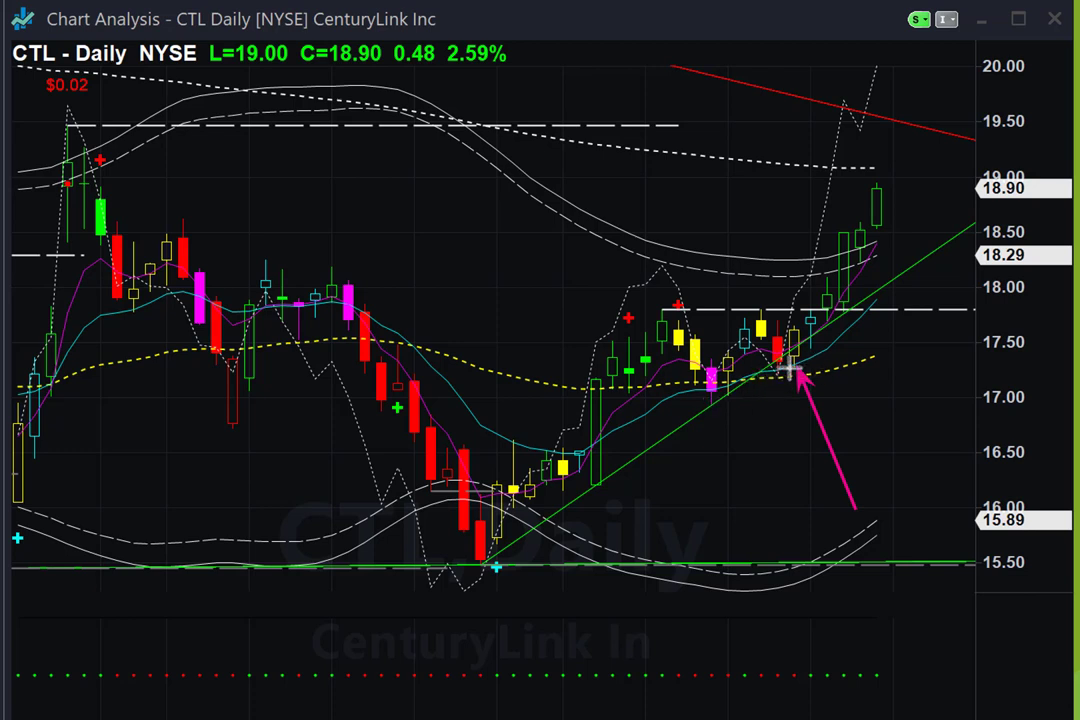
left_click_drag(762, 380, 858, 366)
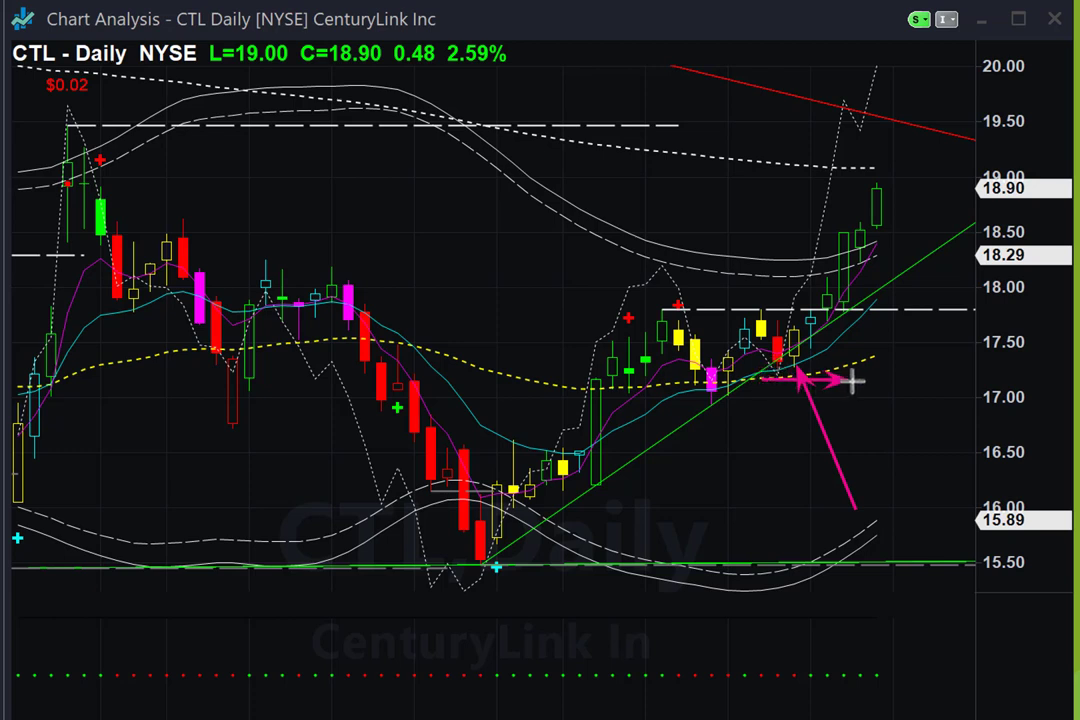
left_click_drag(922, 443, 818, 350)
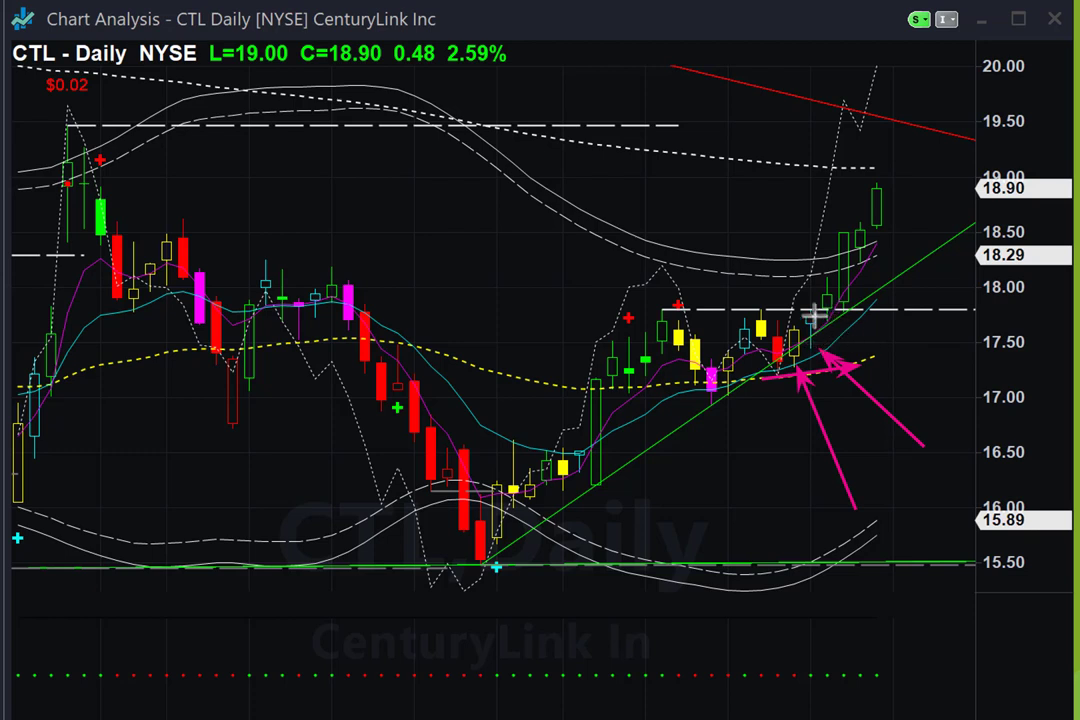
mouse_move(812, 316)
left_mouse_down()
mouse_move(1037, 327)
mouse_move(990, 316)
left_mouse_up()
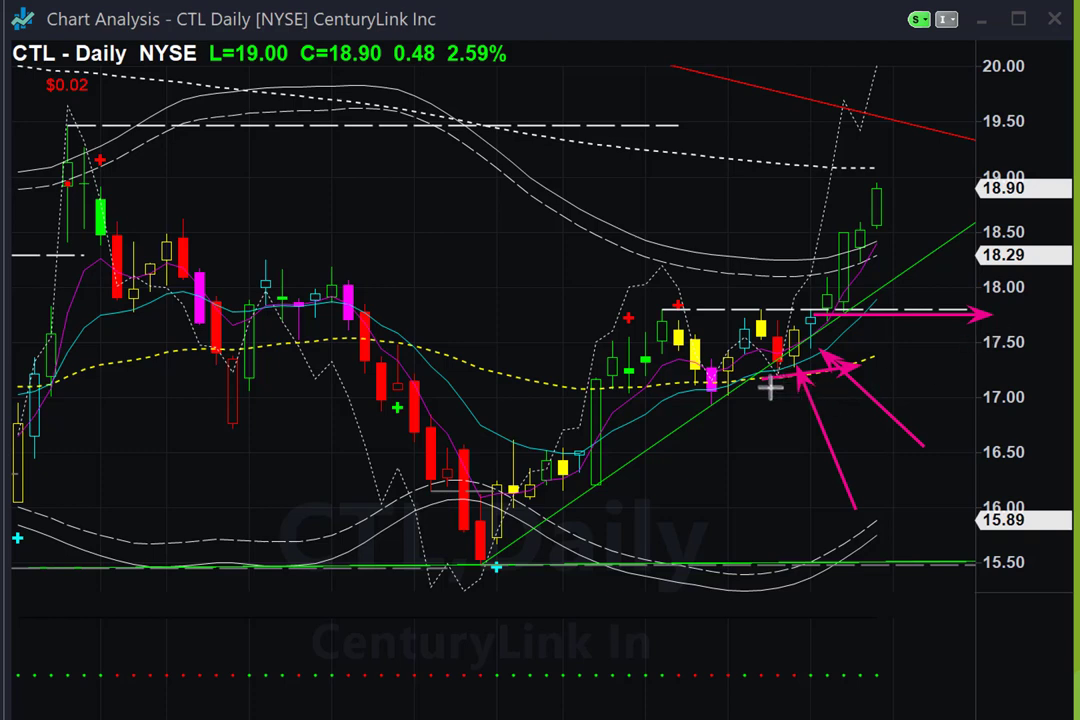
mouse_move(770, 388)
left_mouse_down()
mouse_move(959, 405)
mouse_move(985, 392)
left_mouse_up()
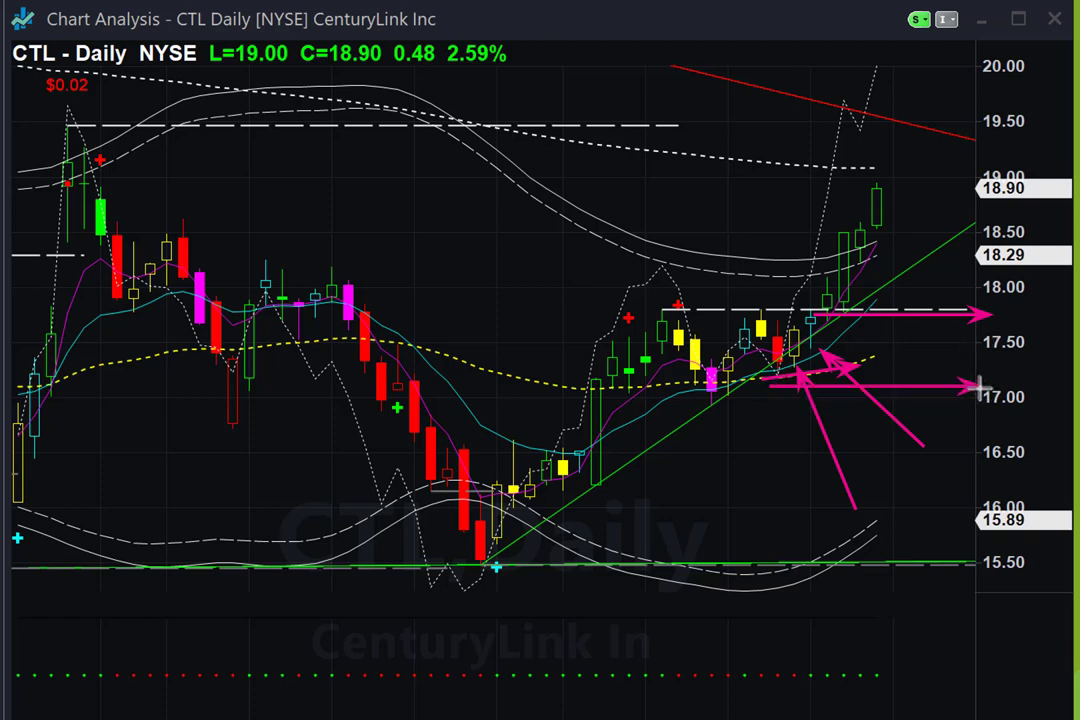
left_click_drag(835, 262, 985, 260)
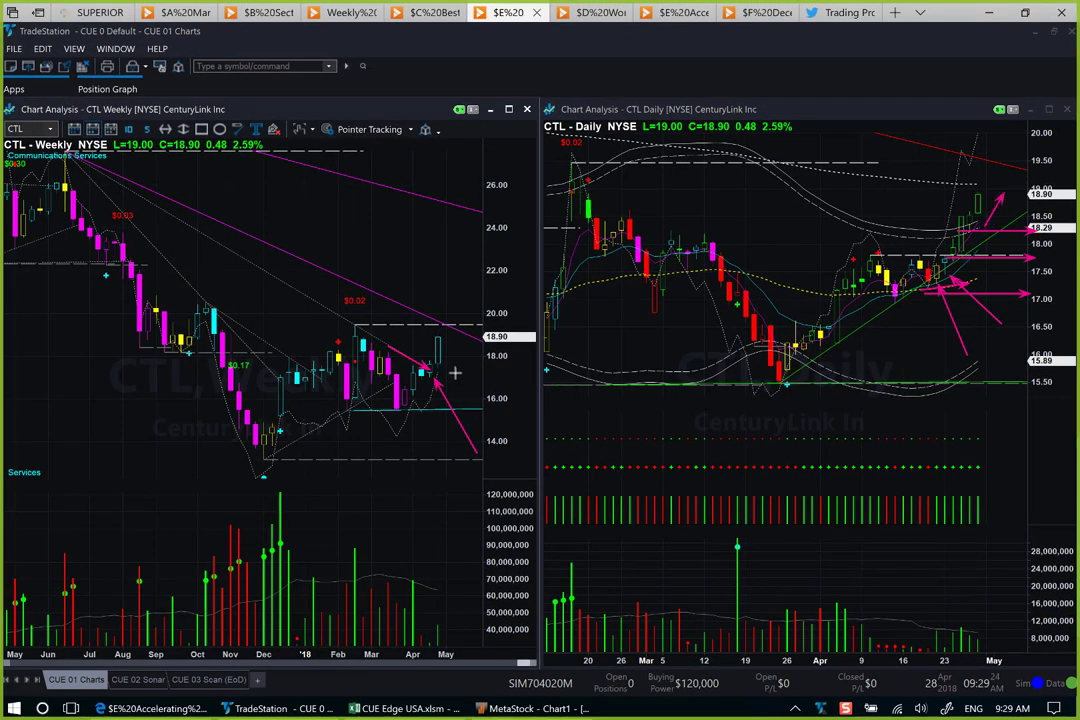
left_click_drag(450, 370, 473, 335)
Step: Point arrows at the 18.90 close and Drug Retail bar, and underline each Walgreens callout line
left_click_drag(1001, 216, 1023, 189)
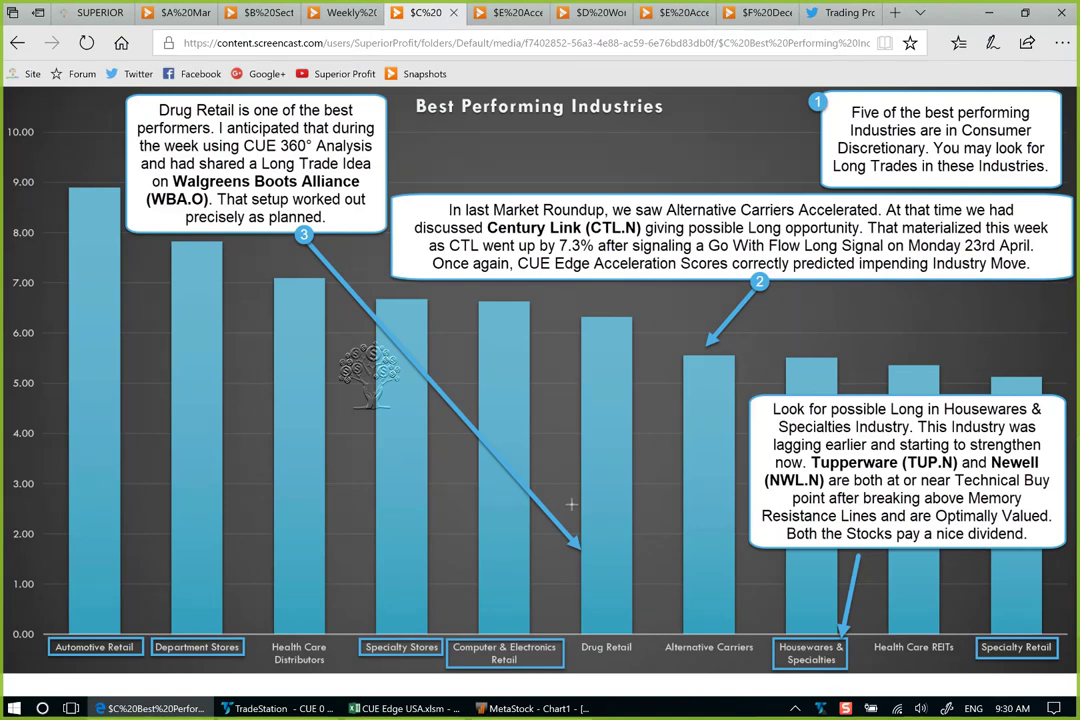
left_click_drag(547, 485, 584, 527)
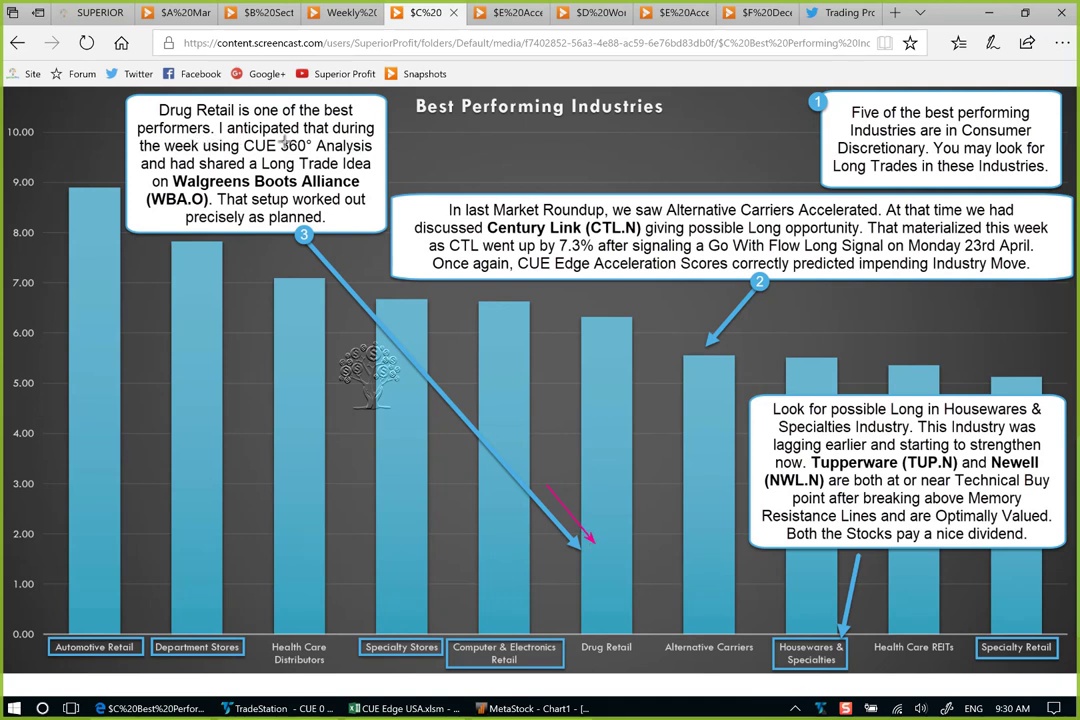
left_click_drag(167, 158, 368, 163)
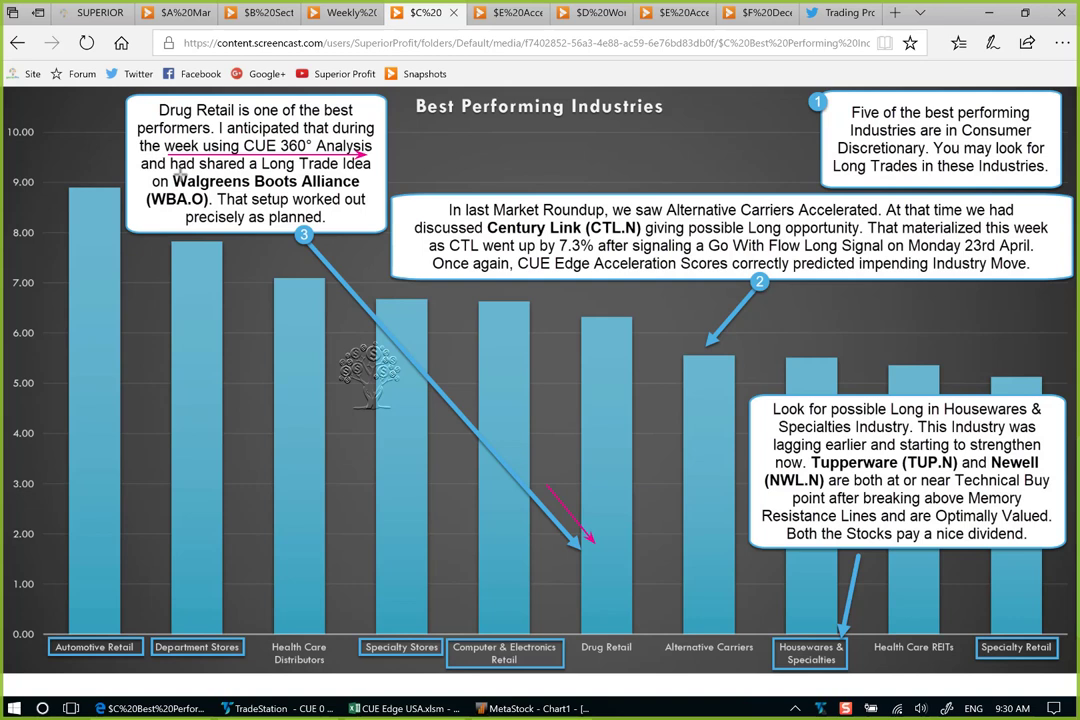
left_click_drag(176, 172, 340, 173)
left_click_drag(207, 190, 355, 190)
left_click_drag(174, 209, 273, 209)
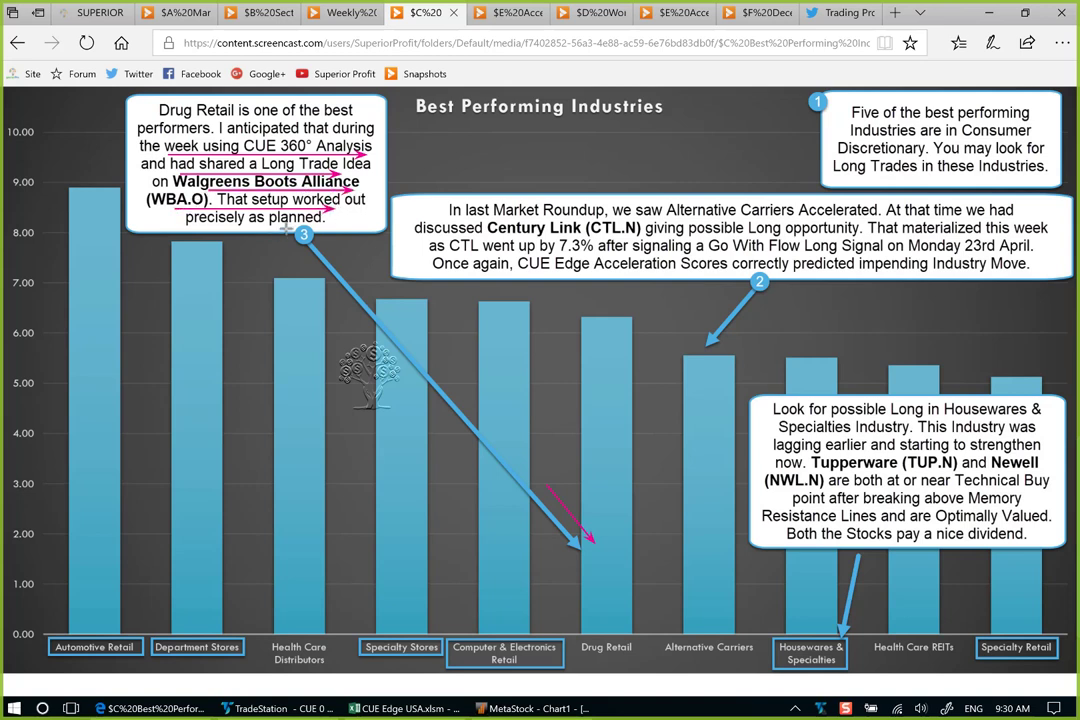
left_click_drag(237, 228, 330, 228)
Step: Bring up CUE Edge USA.xlsm, highlight its sector and industry name lists, and move to the Sector sheet
key("alt+Tab")
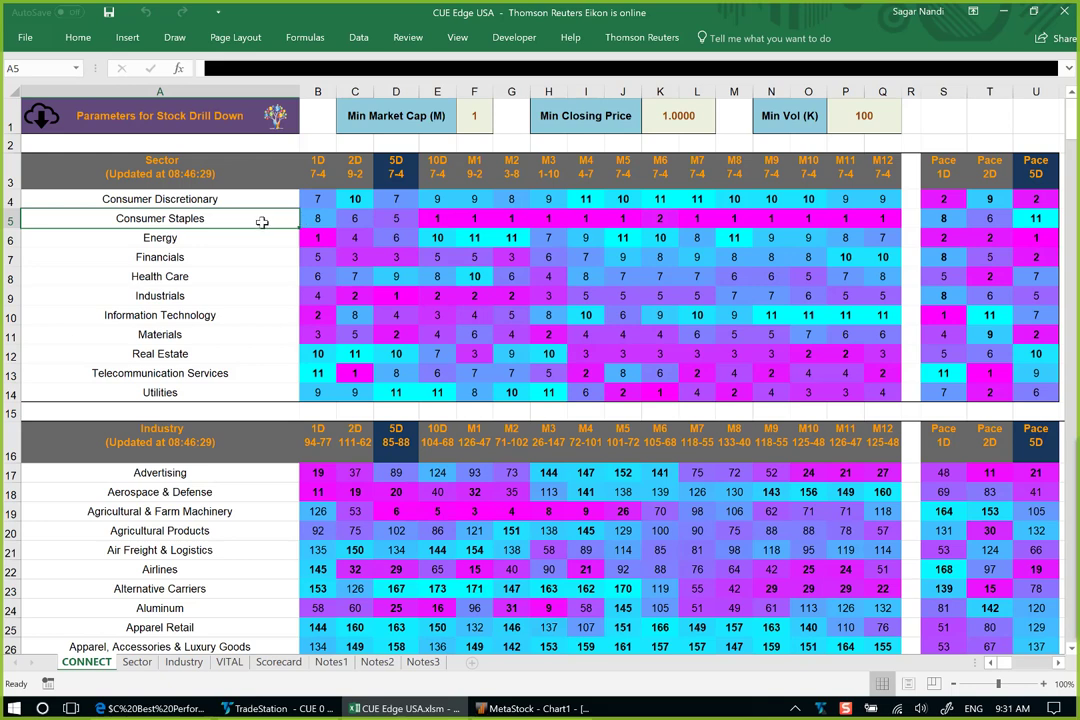
left_click_drag(241, 200, 230, 400)
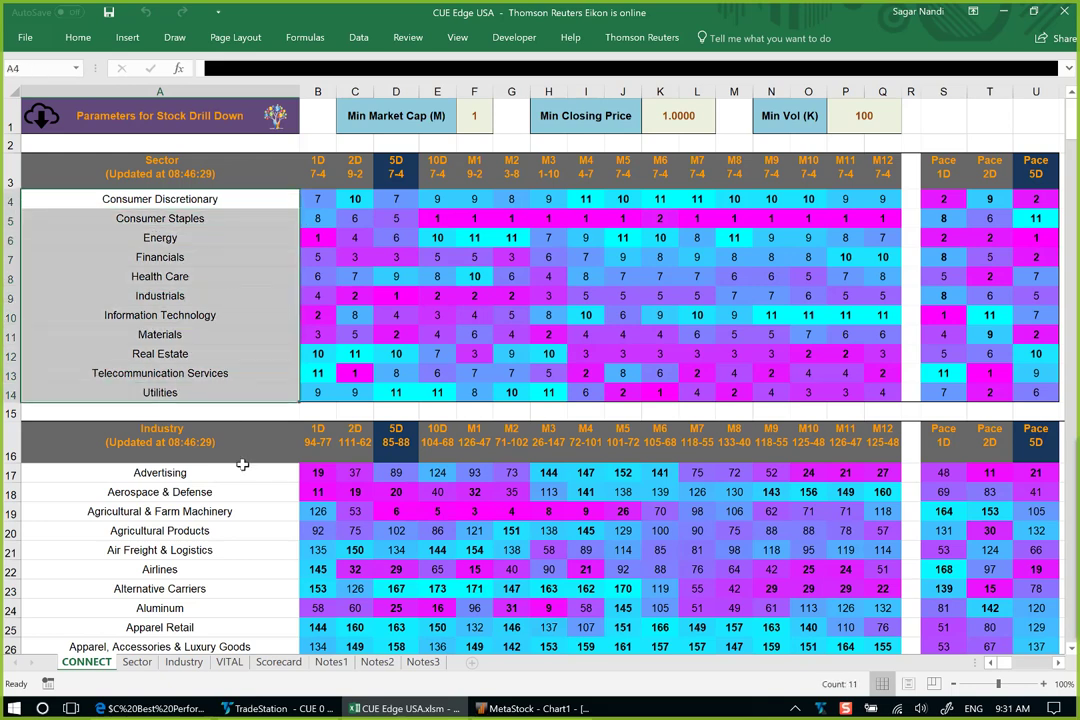
left_click_drag(212, 472, 231, 648)
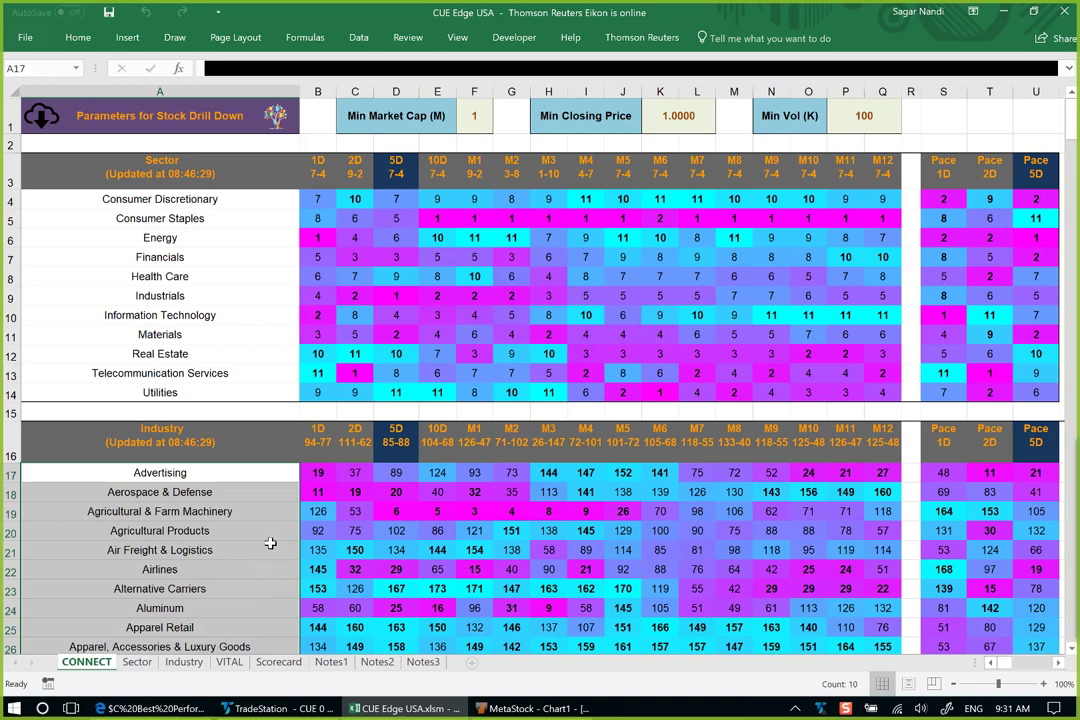
left_click(270, 543)
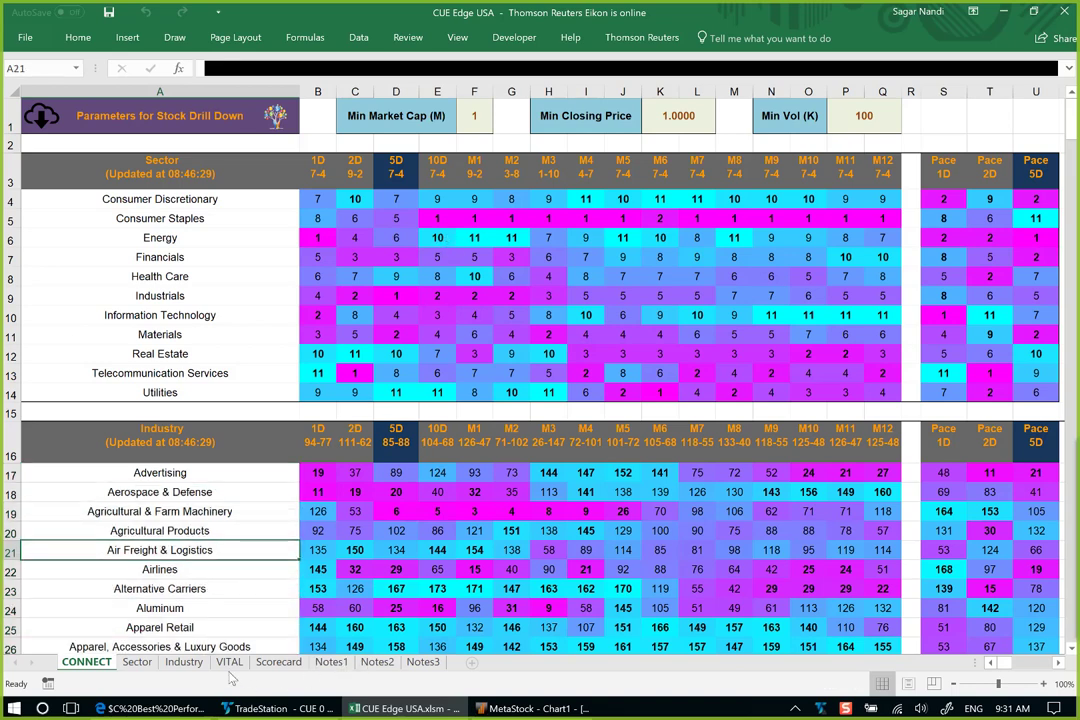
key("ctrl+Page_Down")
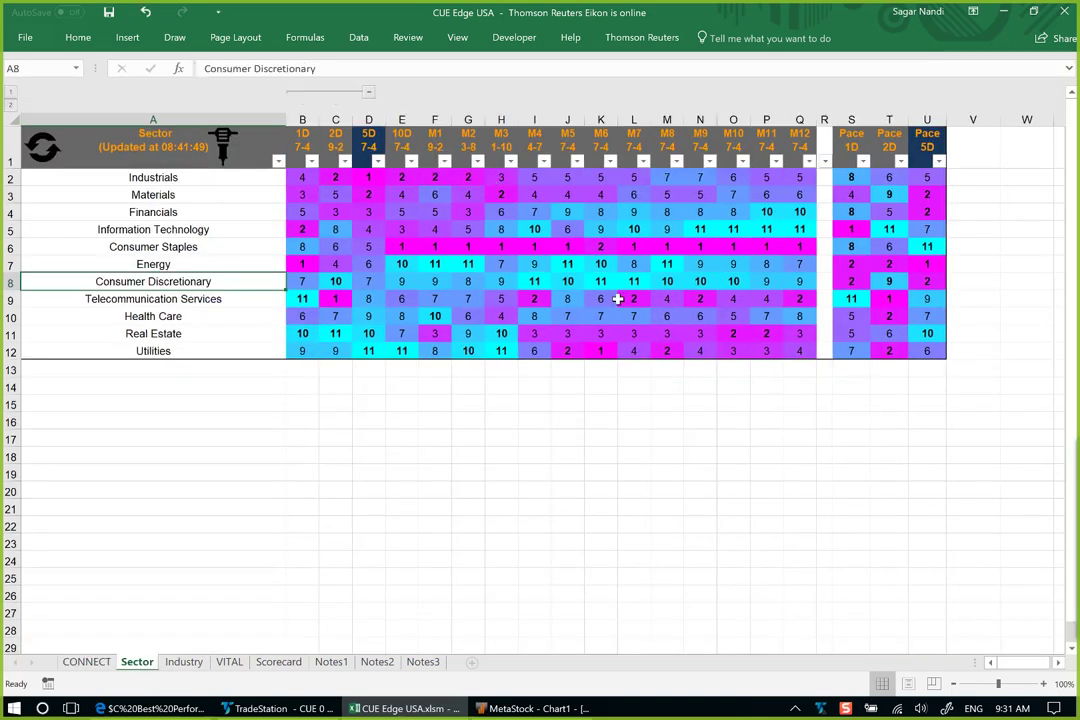
left_click(434, 140)
left_click_drag(552, 153, 795, 150)
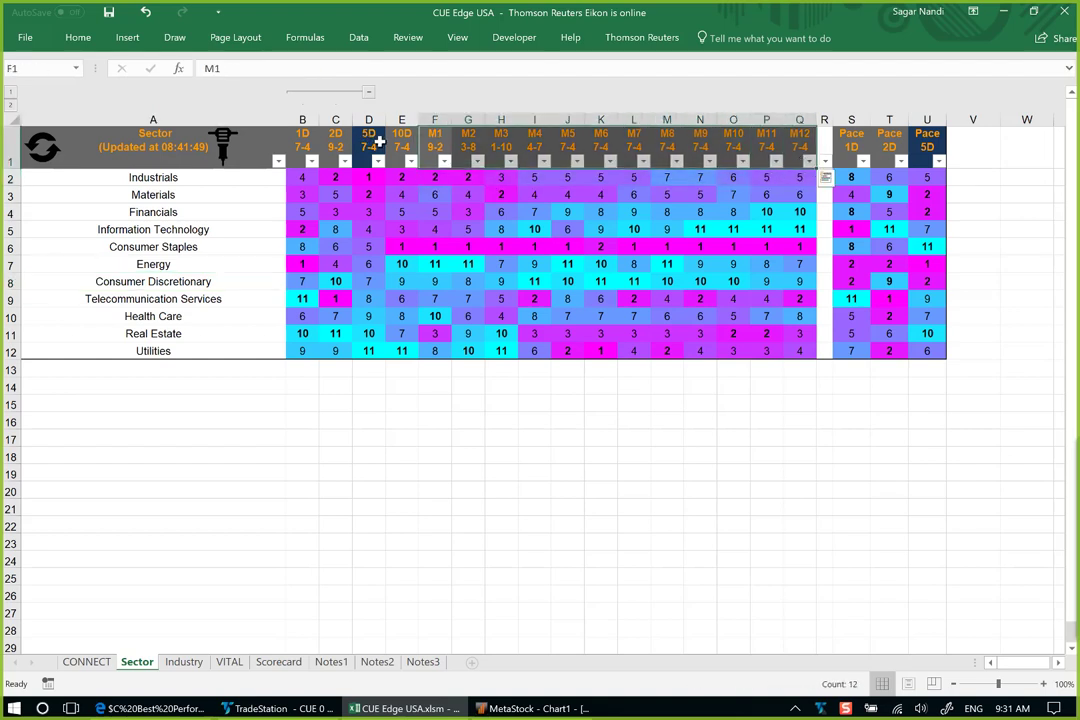
left_click_drag(400, 142, 303, 147)
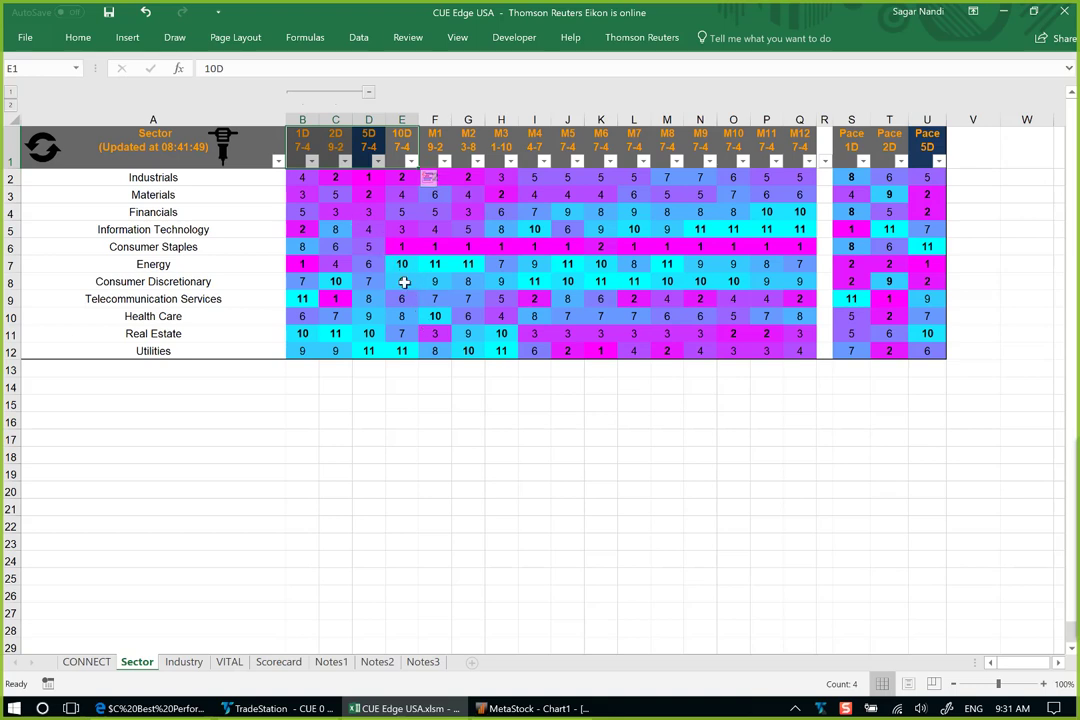
left_click(372, 177)
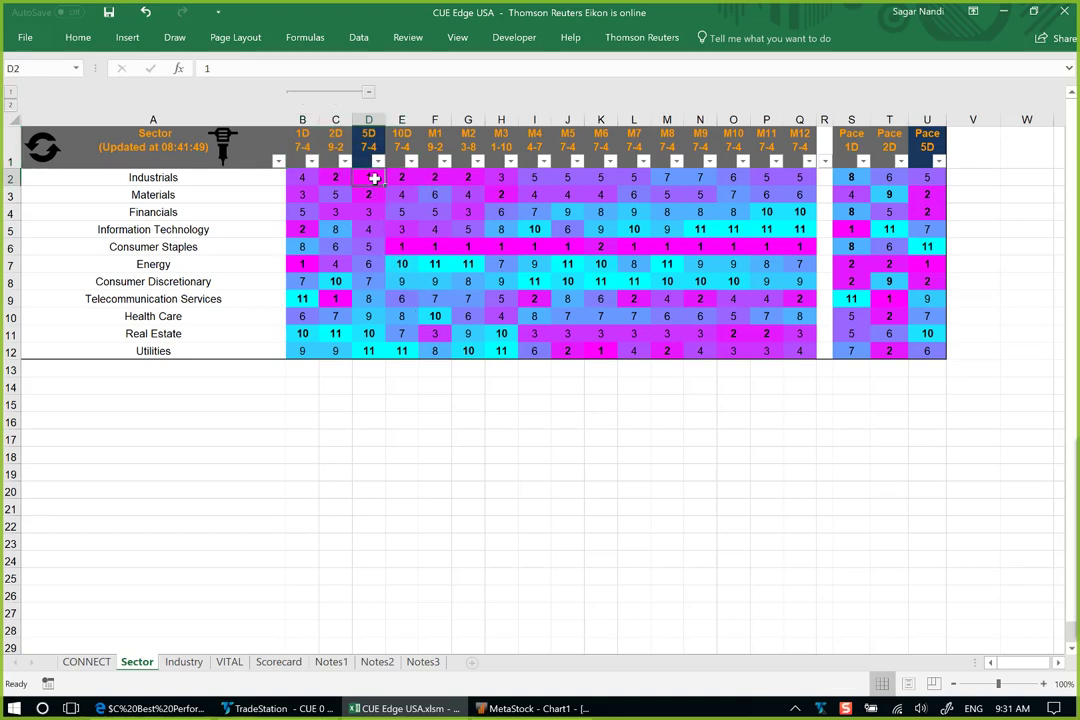
left_click(367, 352)
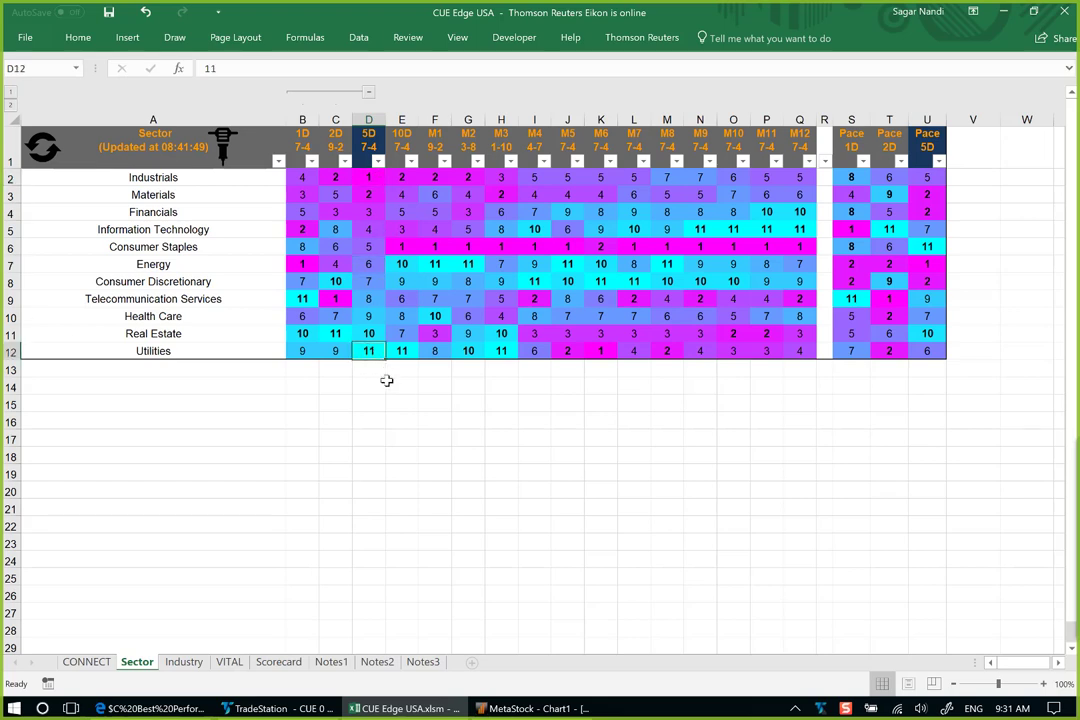
key("ctrl+shift+Up")
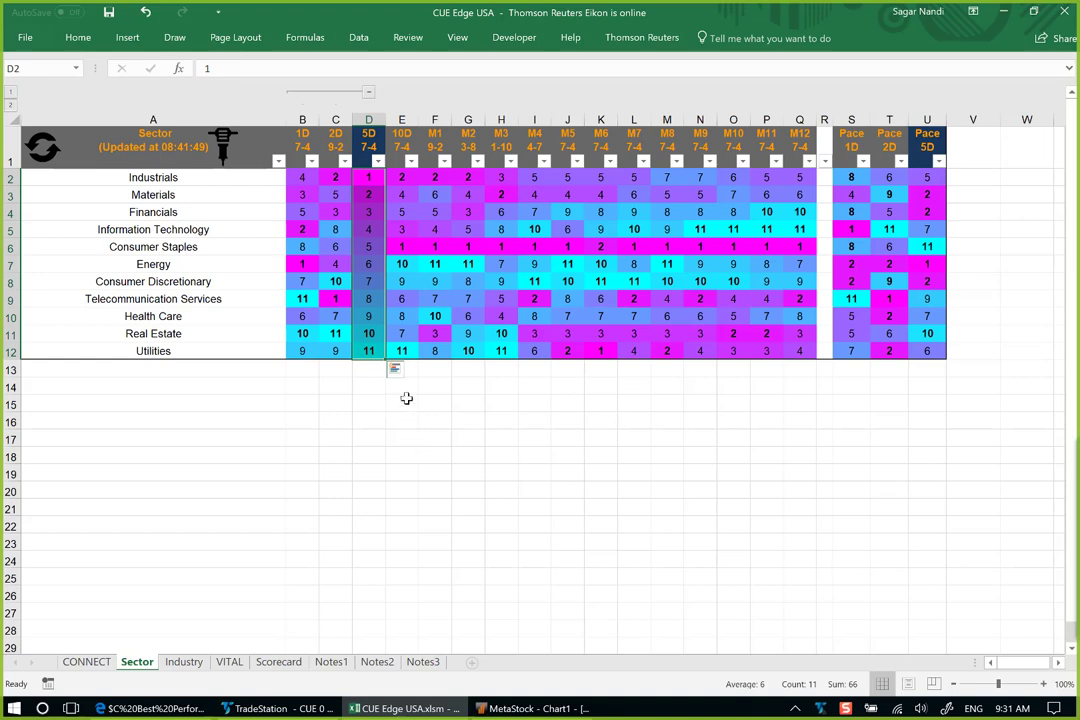
left_click(376, 179)
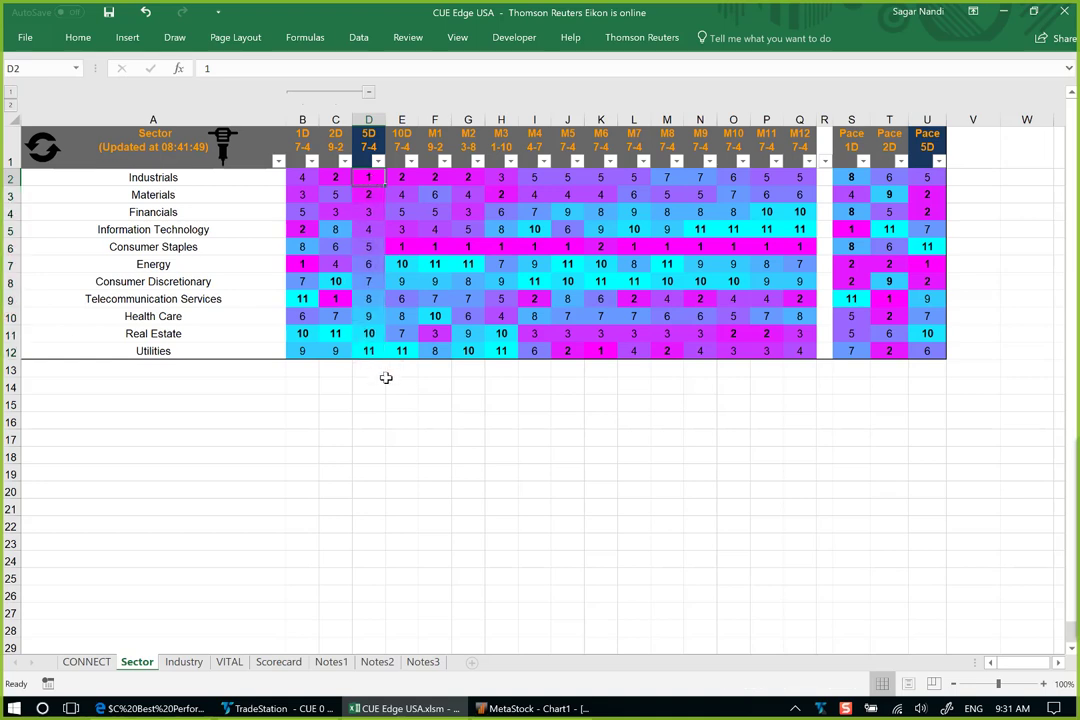
left_click(366, 349)
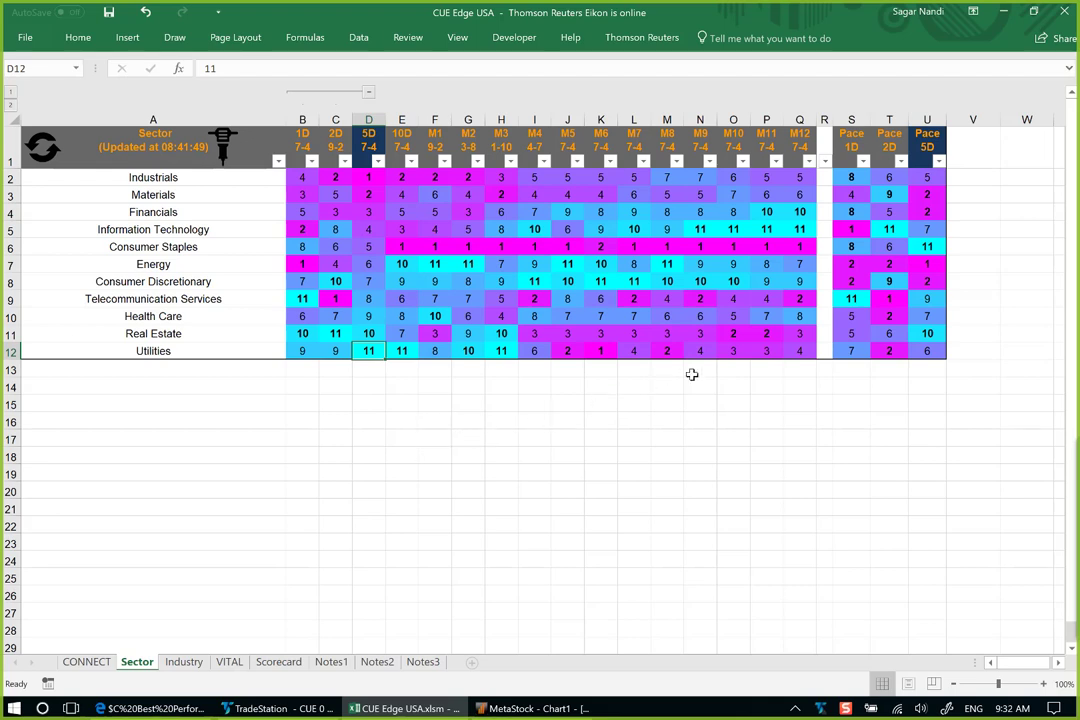
left_click_drag(737, 353, 374, 354)
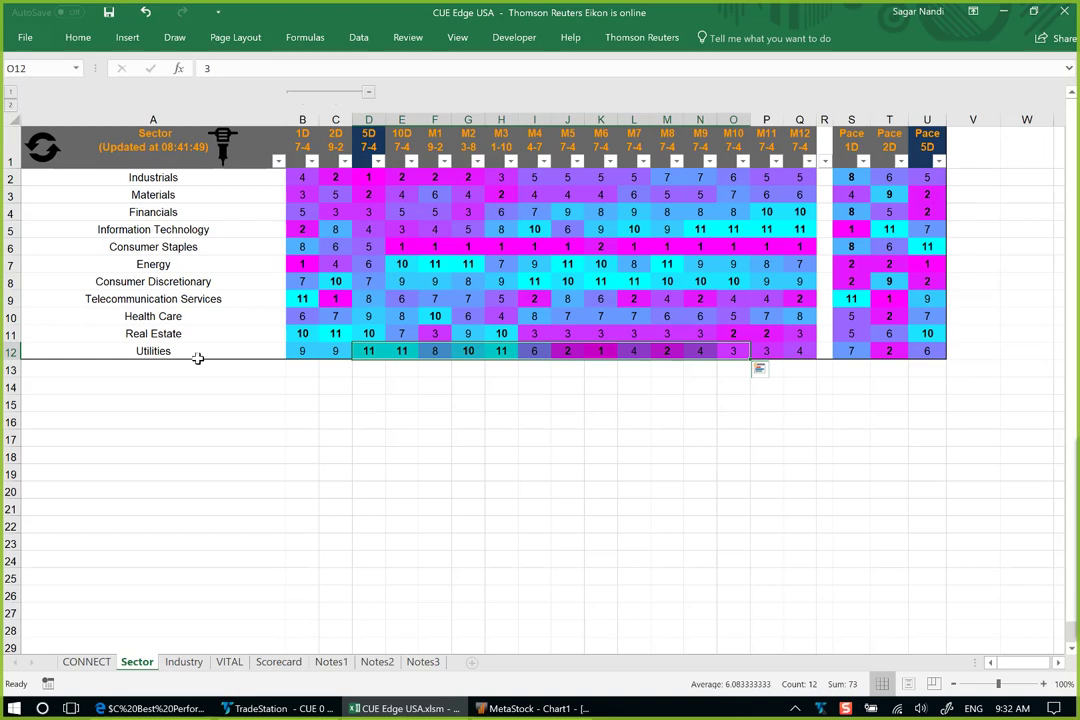
left_click_drag(579, 337, 403, 335)
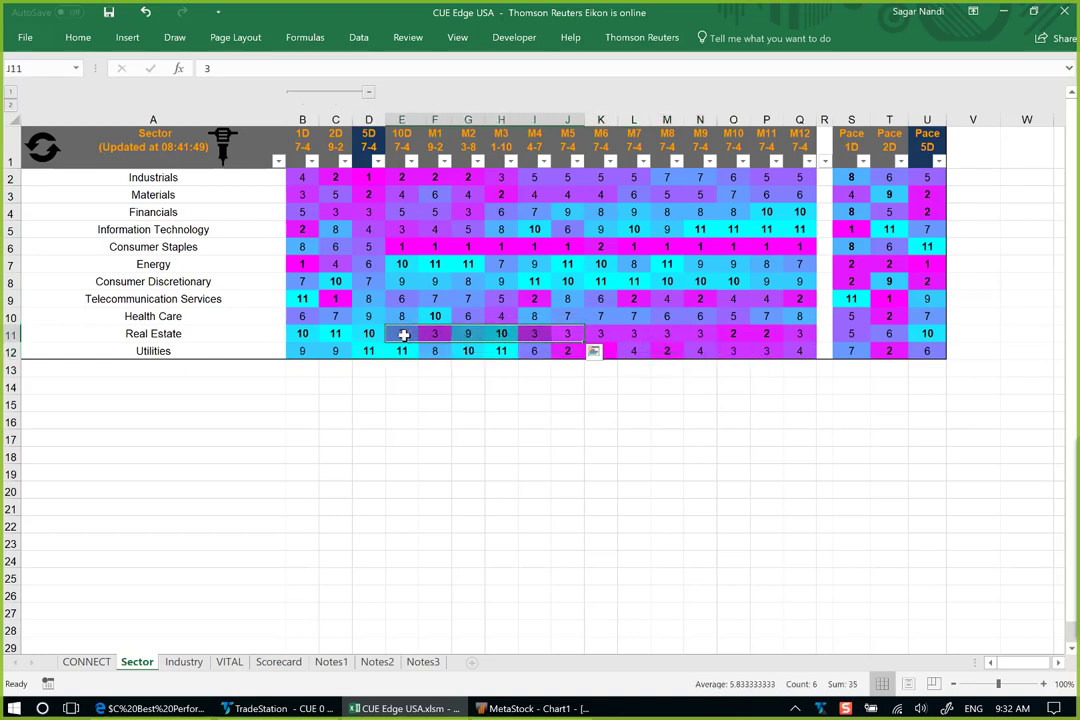
left_click_drag(635, 317, 405, 314)
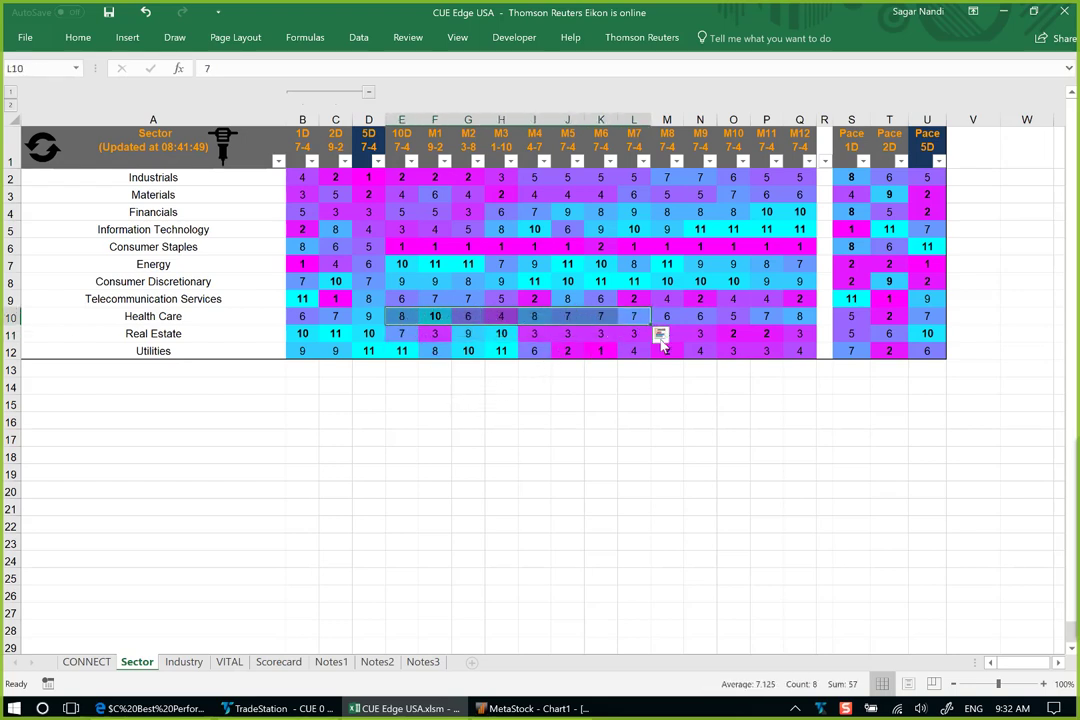
left_click_drag(752, 338, 405, 362)
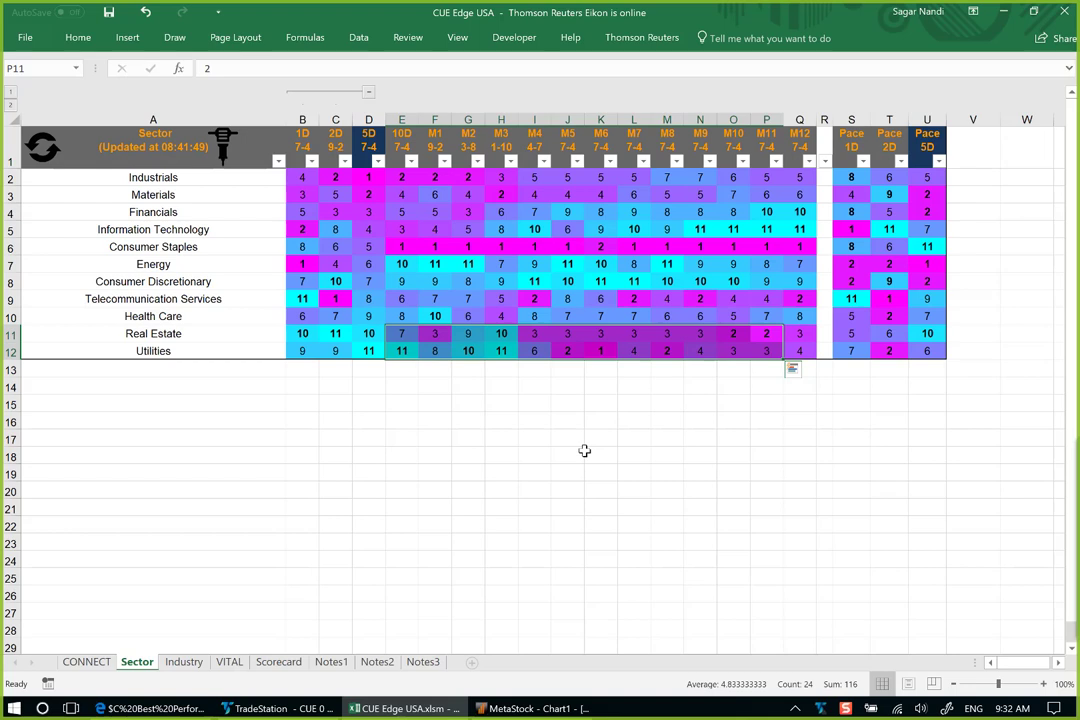
left_click(585, 451)
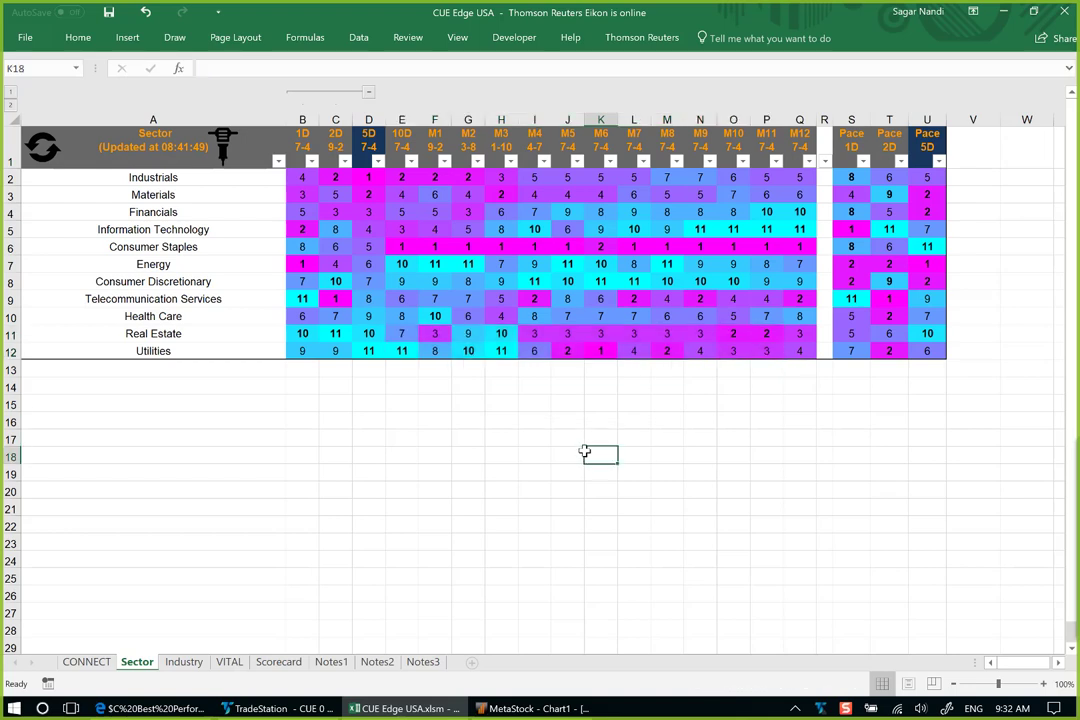
Step: Sort the Industry sheet by 5D from largest to smallest and pick out the Drug Retail row
left_click(184, 663)
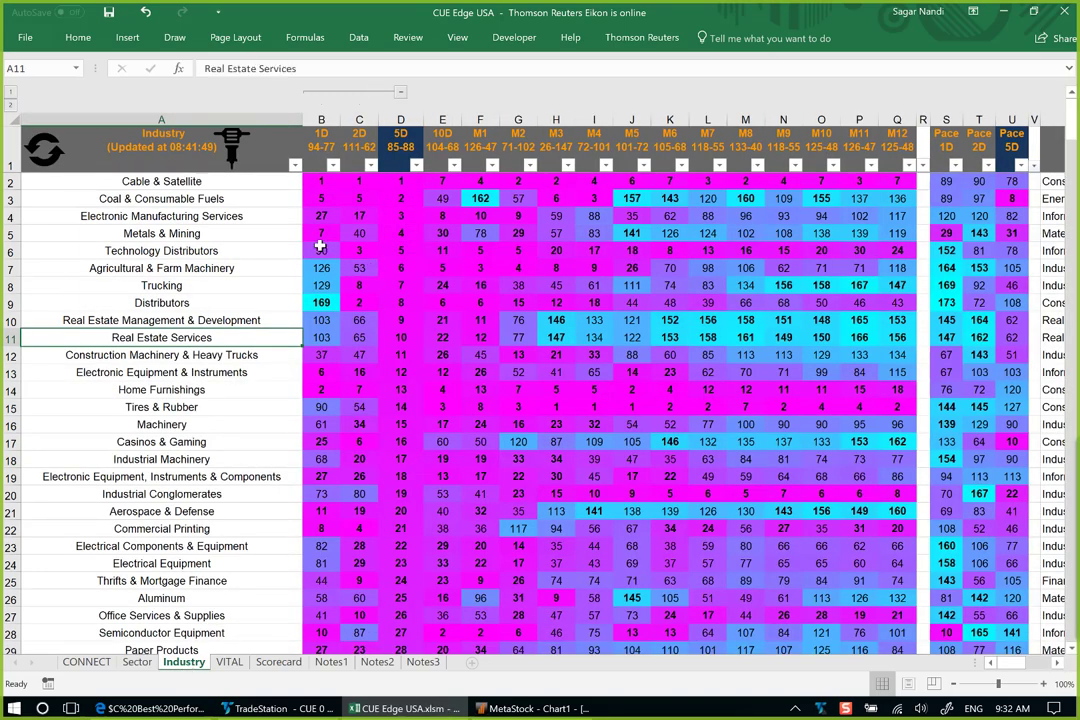
left_click(416, 166)
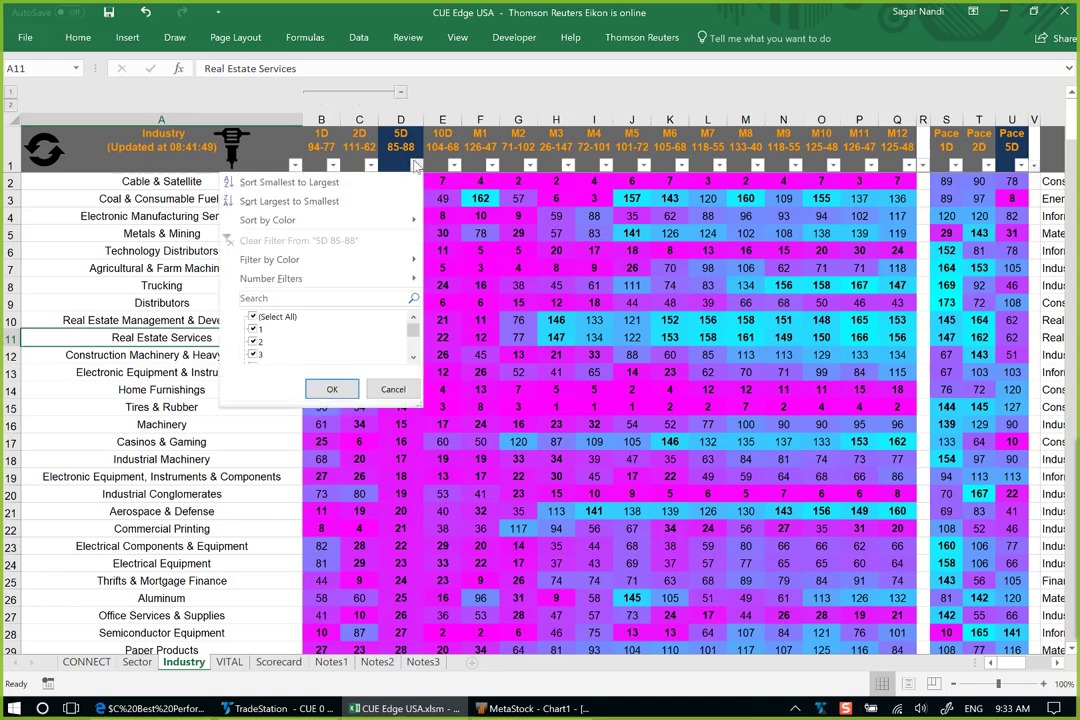
left_click(400, 183)
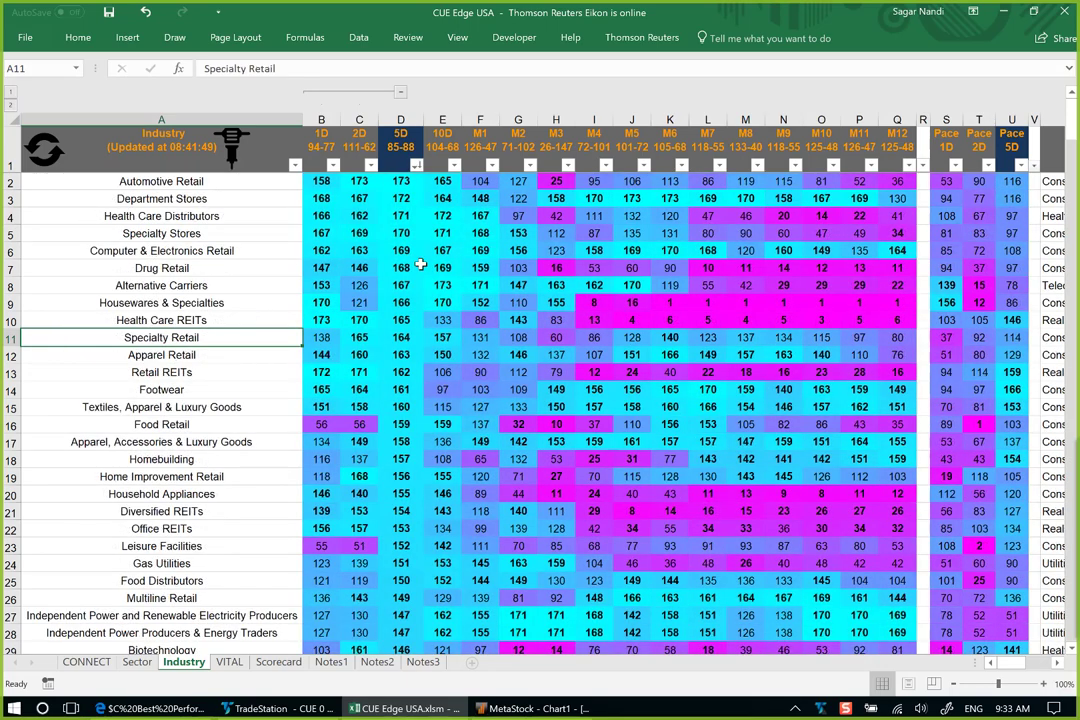
left_click(420, 264)
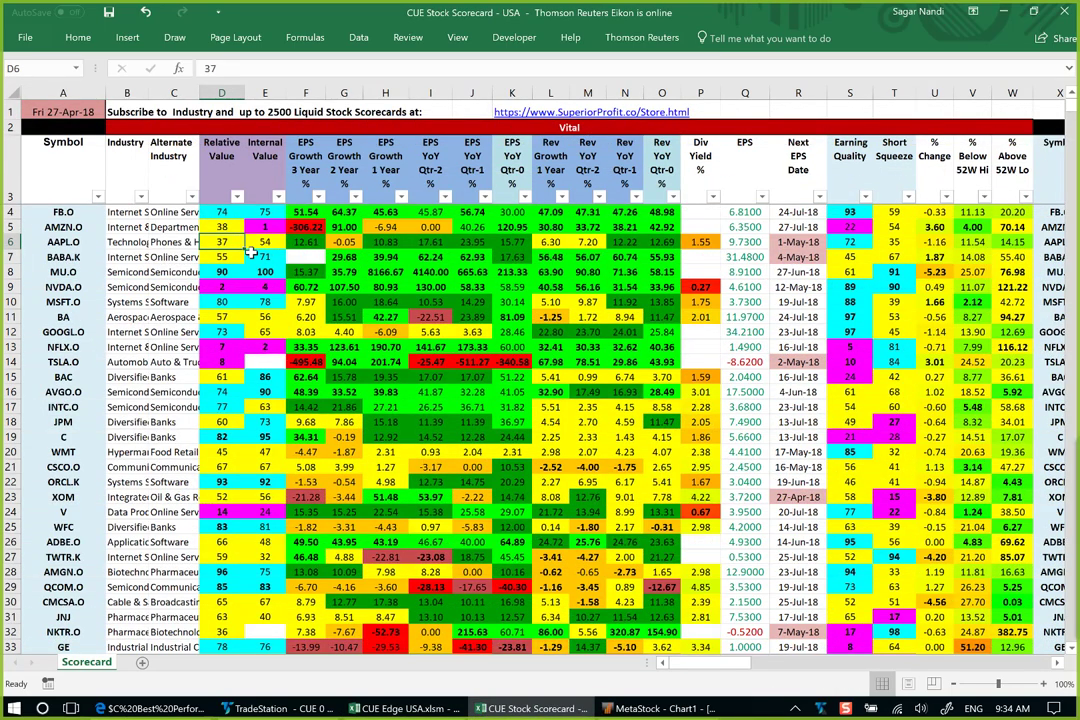
Step: Filter the scorecard's Industry column to 'drug retail'
left_click(141, 197)
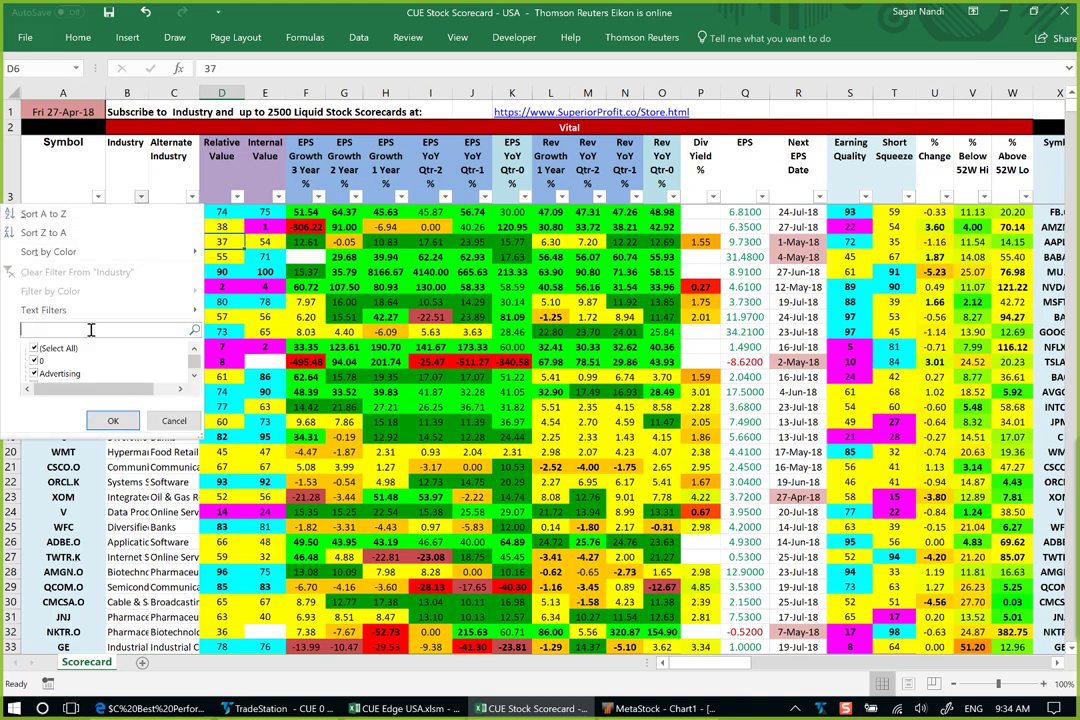
type("drug reta")
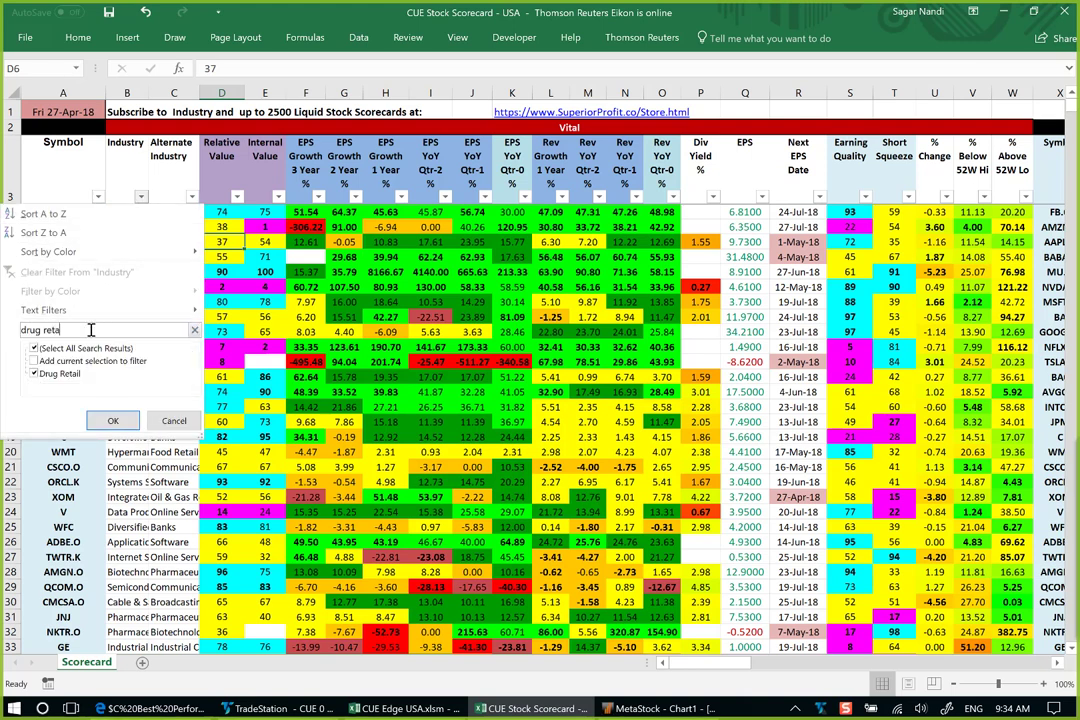
type("il")
key("Return")
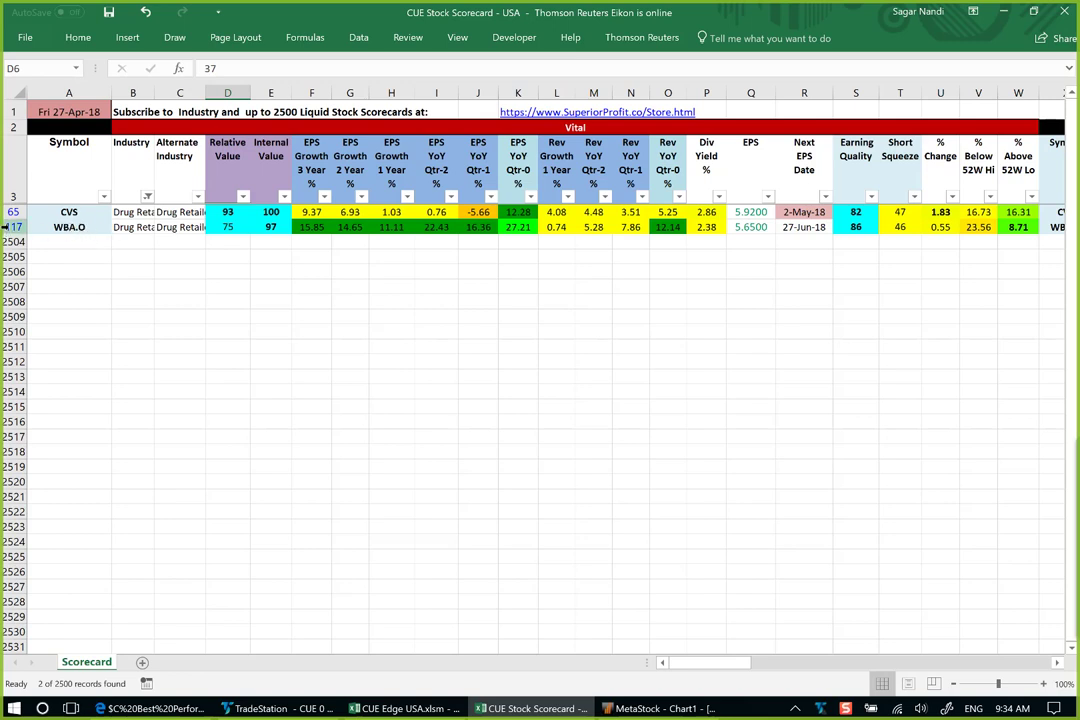
Step: Select CVS and WBA.O's Relative Value, EPS growth, dividend yield and Earning Quality figures to compare
left_click(85, 228)
key("shift+space")
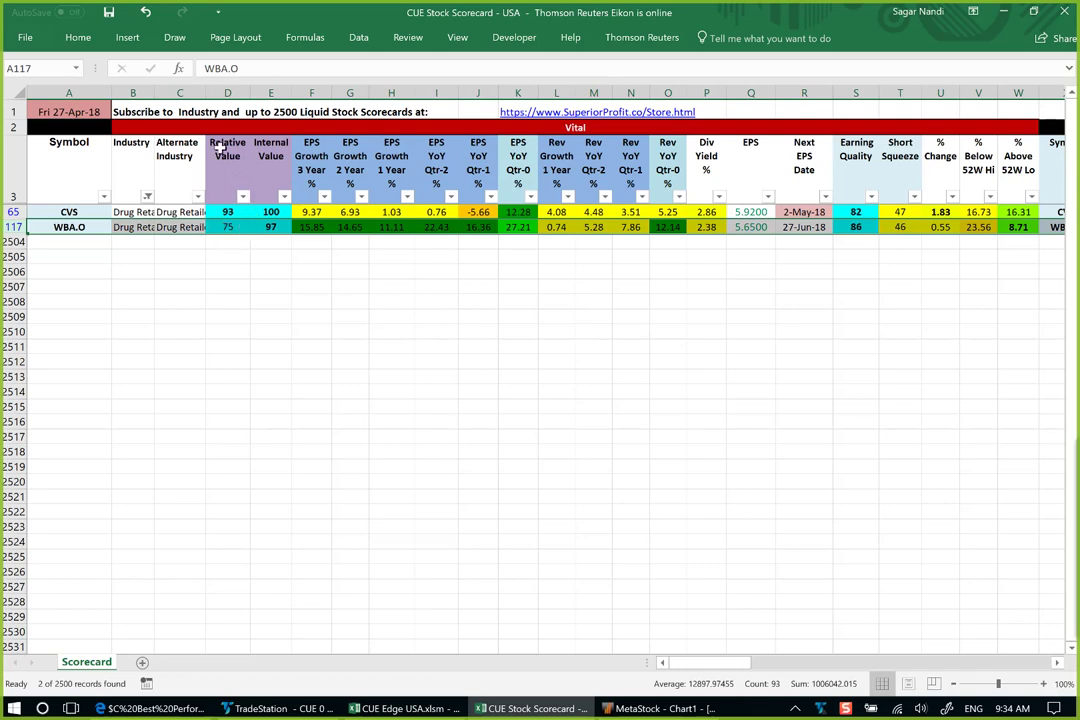
left_click_drag(222, 160, 222, 228)
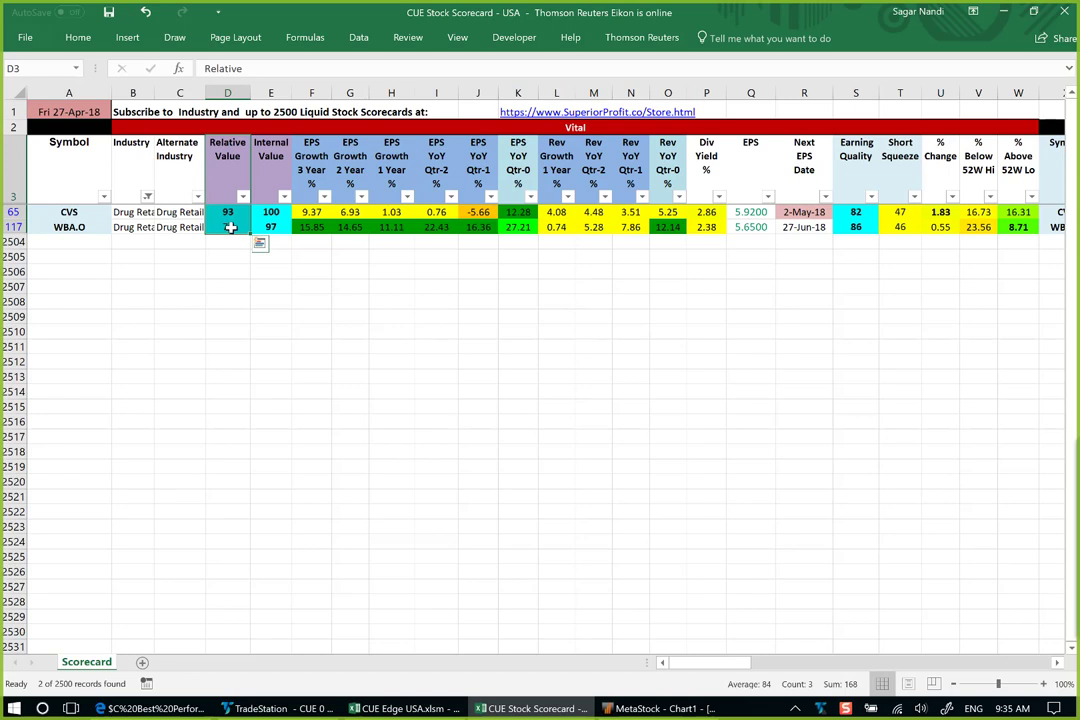
left_click(229, 227)
left_click(518, 229)
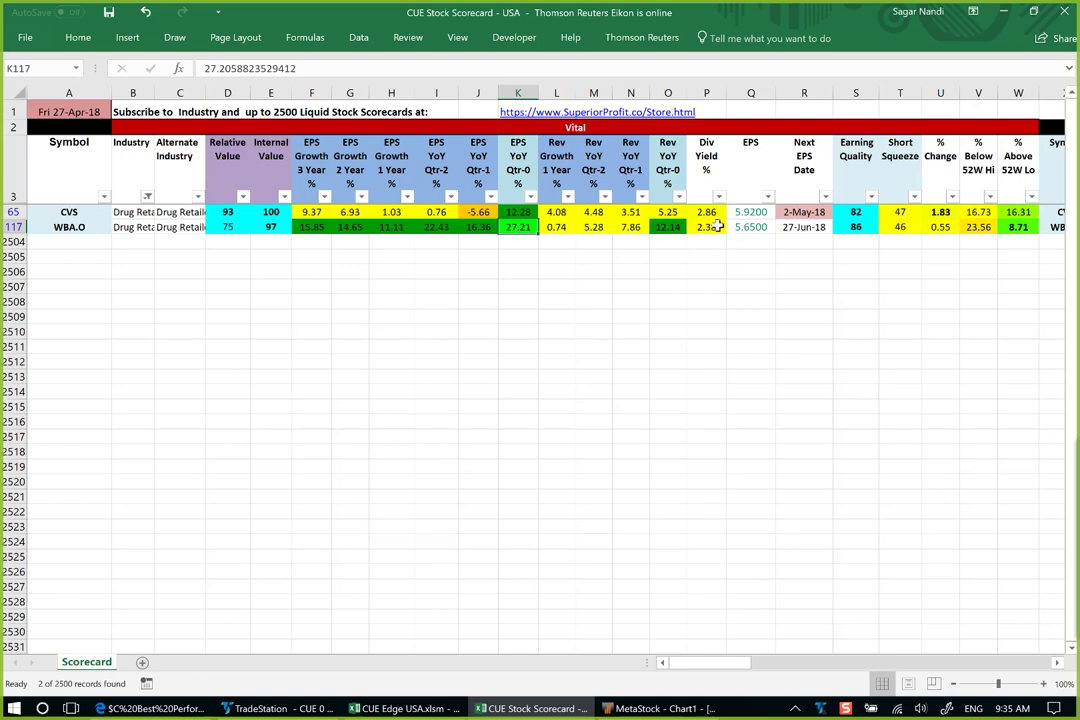
left_click_drag(707, 212, 709, 230)
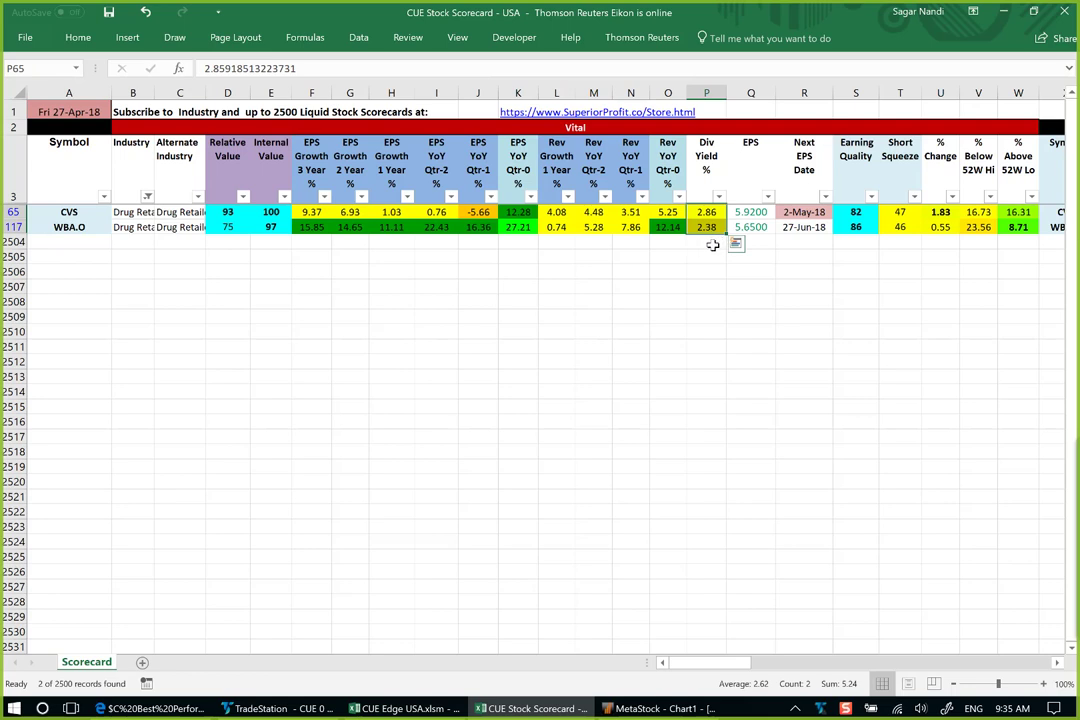
left_click(855, 215)
left_click_drag(855, 215, 855, 228)
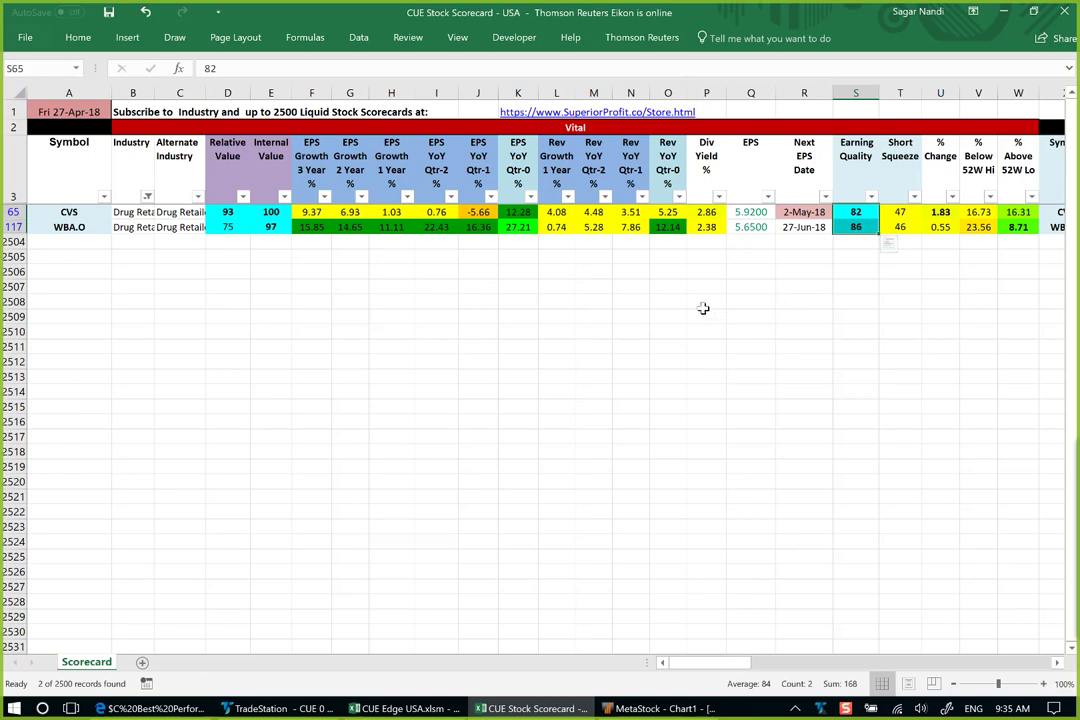
left_click(69, 227)
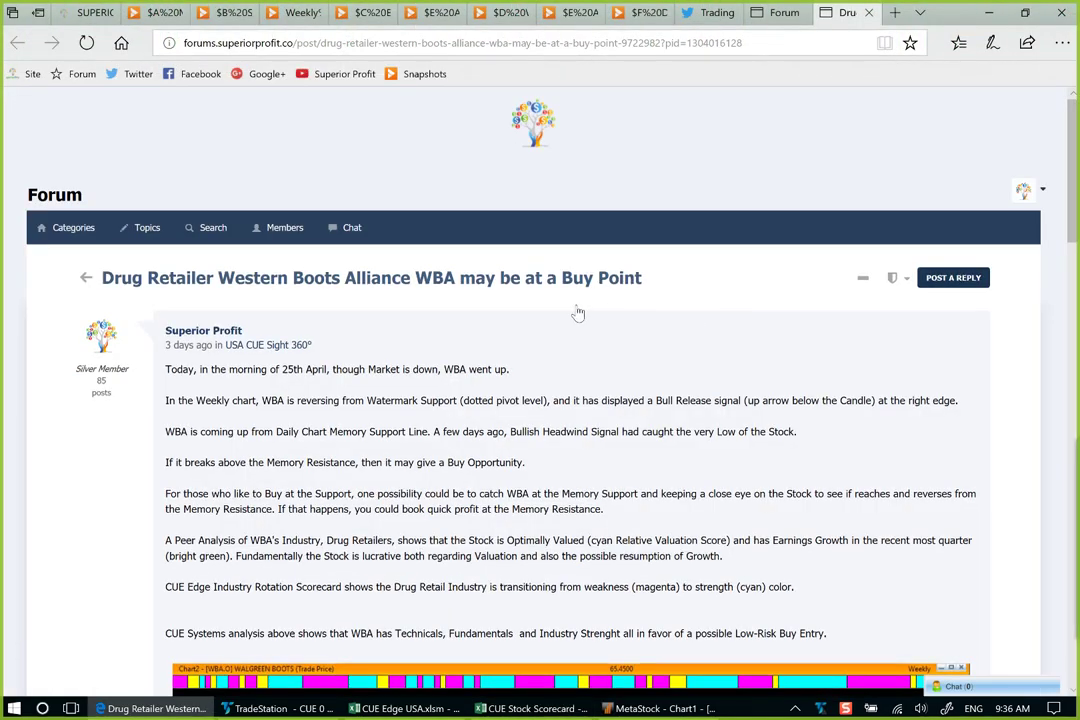
Step: Scroll the WBA buy-point post down to its weekly chart and enlarge it
scroll(1076, 343, "down", 1)
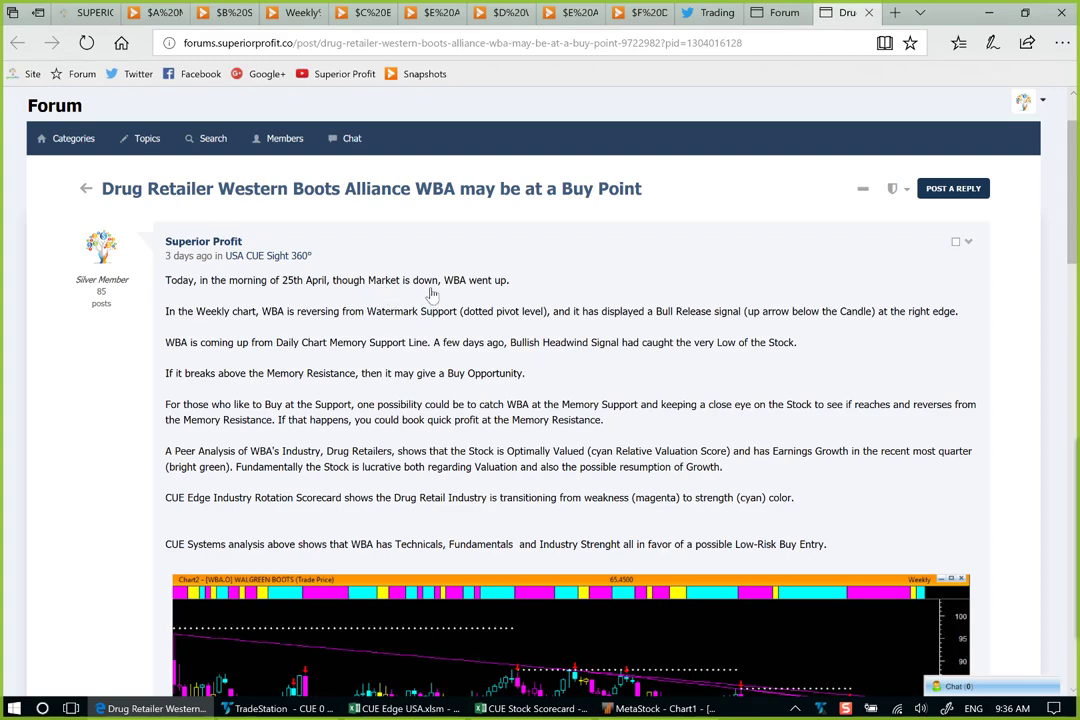
scroll(600, 282, "down", 4)
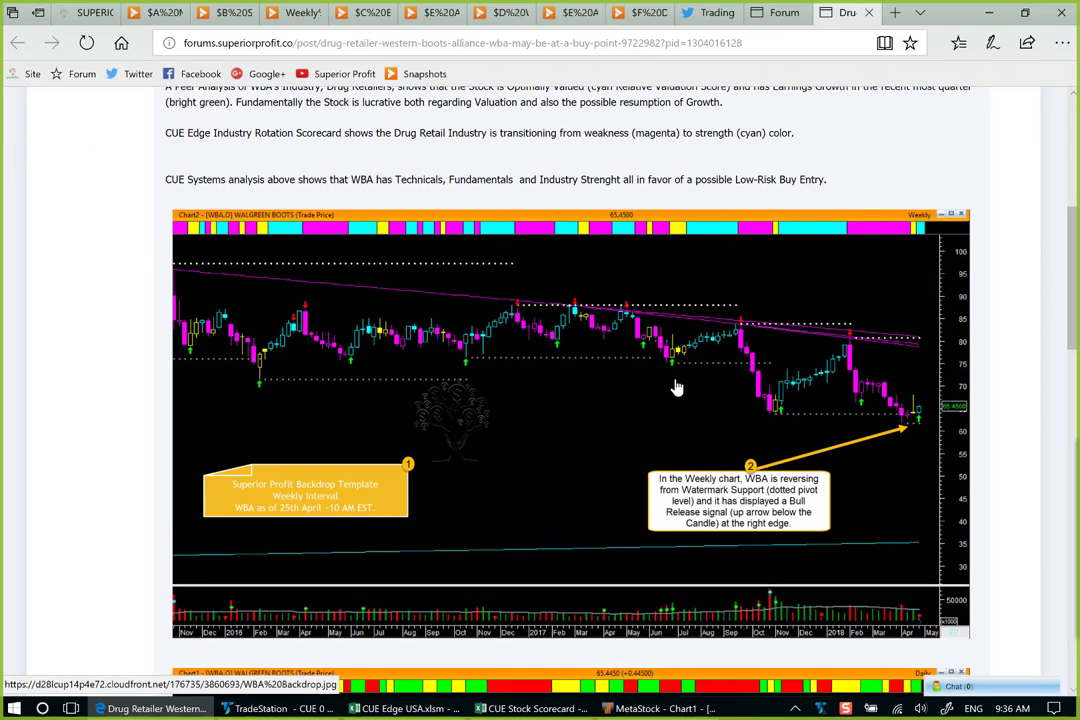
left_click(676, 387)
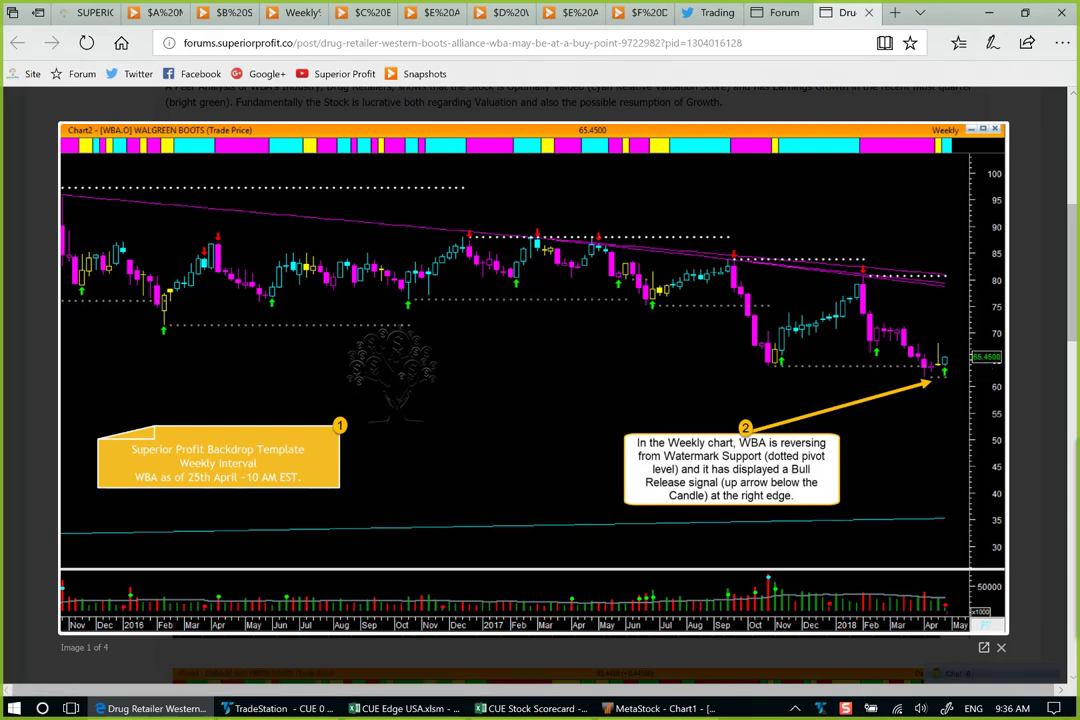
Step: Arrow the drop and reversal on WBA's weekly chart, then mark the diamond below April's low on the daily chart
mouse_move(897, 362)
left_mouse_down()
mouse_move(918, 418)
mouse_move(974, 353)
left_mouse_up()
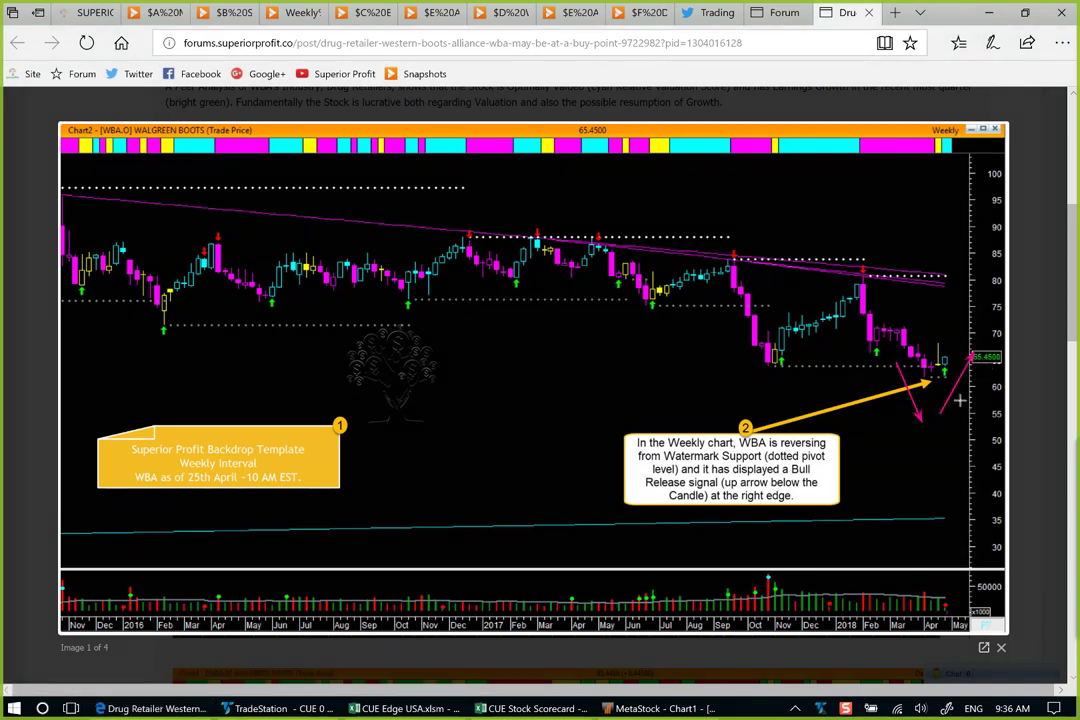
left_click_drag(917, 461, 941, 380)
key("Right")
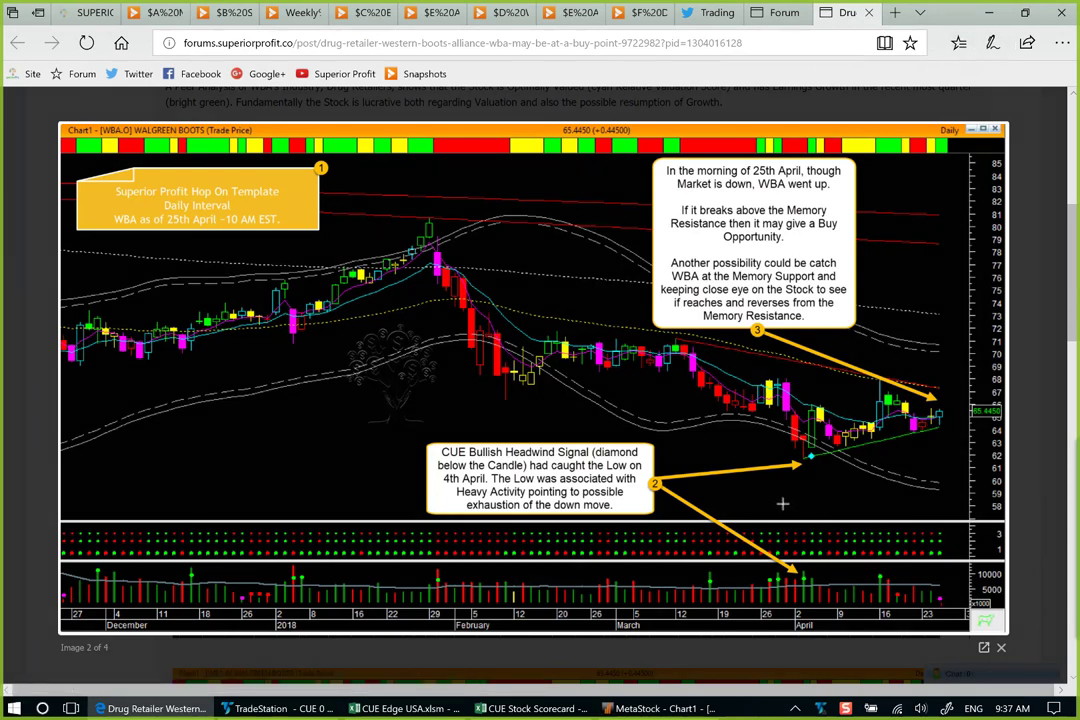
left_click_drag(795, 497, 808, 462)
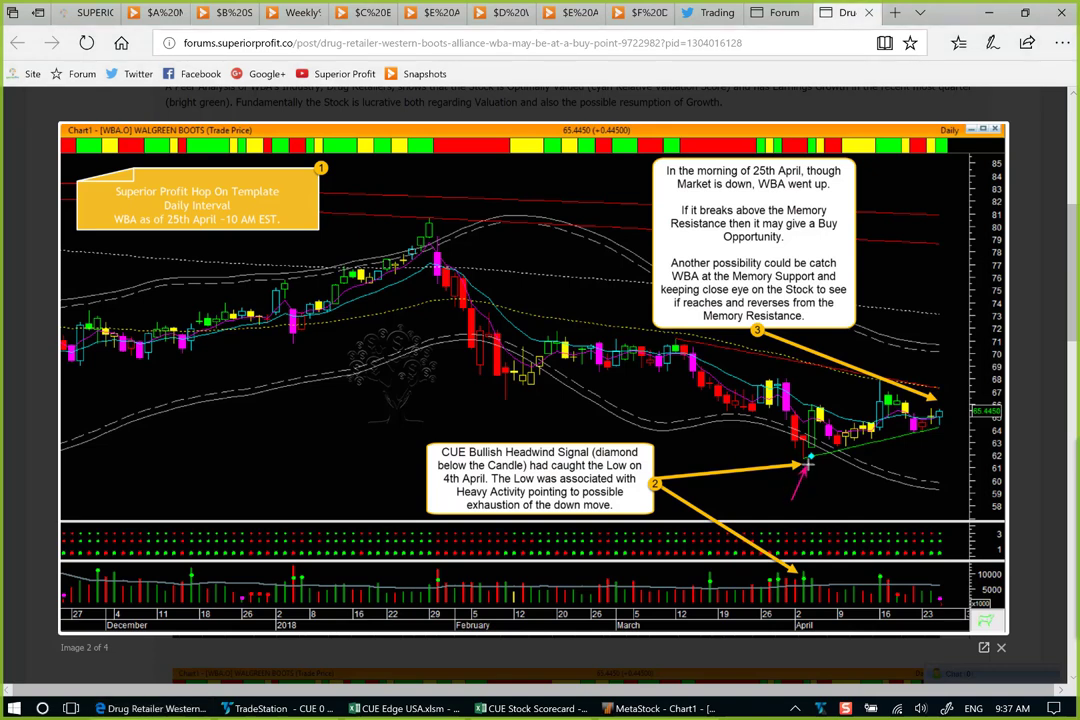
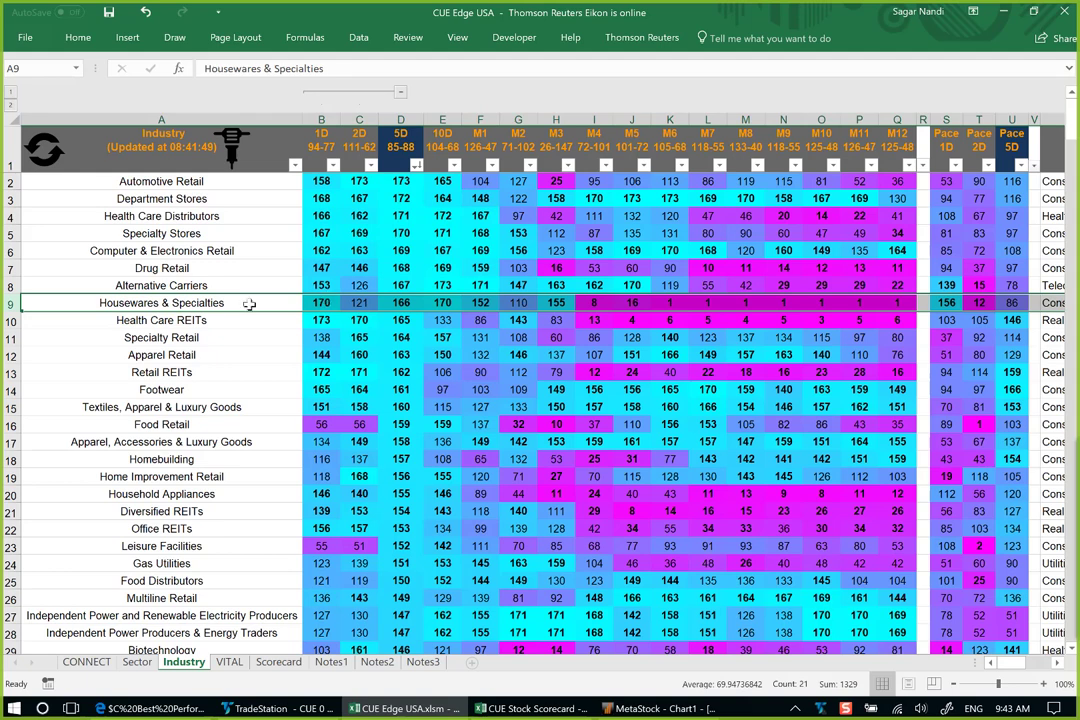
Step: Filter the CUE Stock Scorecard's Industry column to Housewares & Specialties and select the NWL and TUP rows
double_click(249, 304)
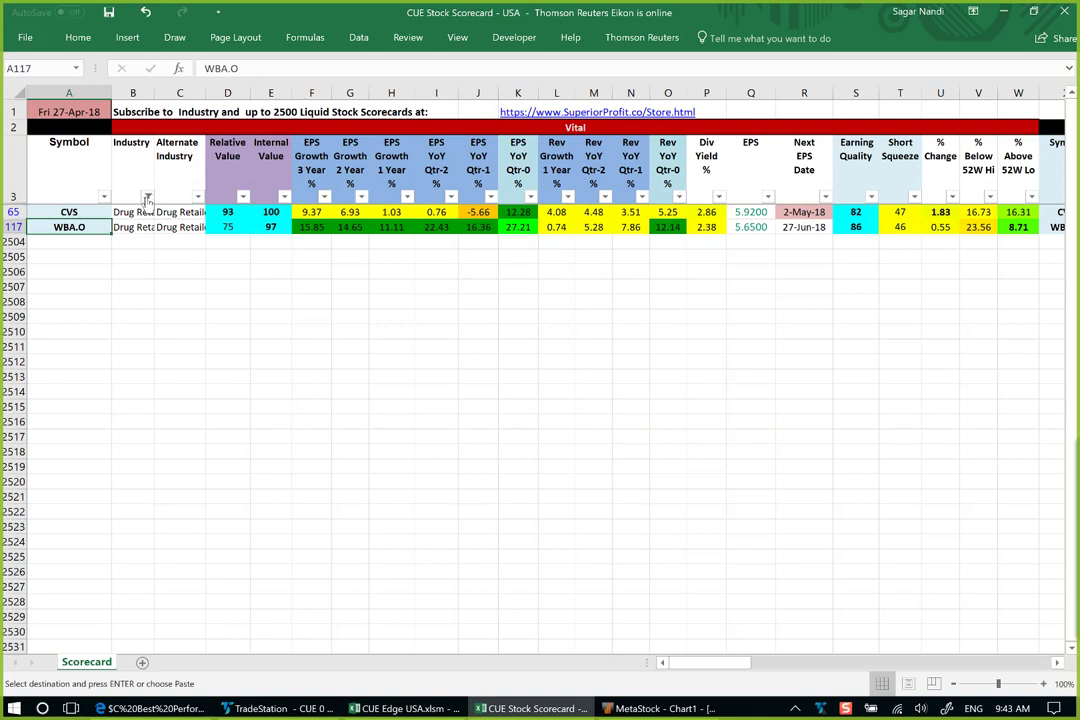
left_click(147, 197)
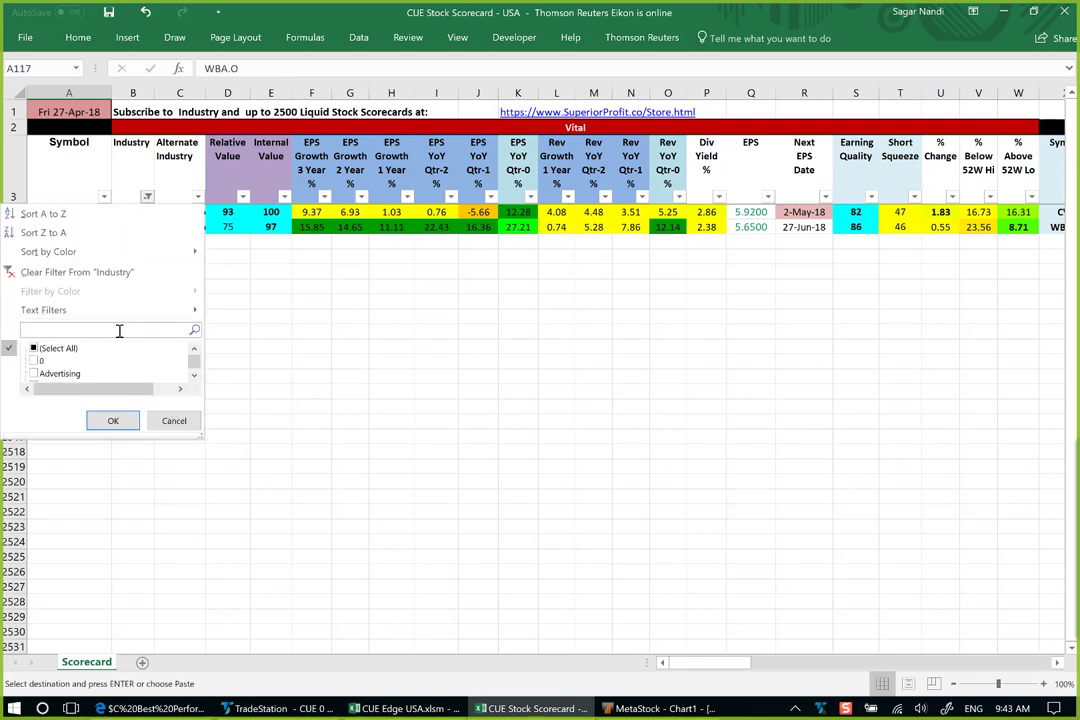
type("Housewares & Specialties")
key("Return")
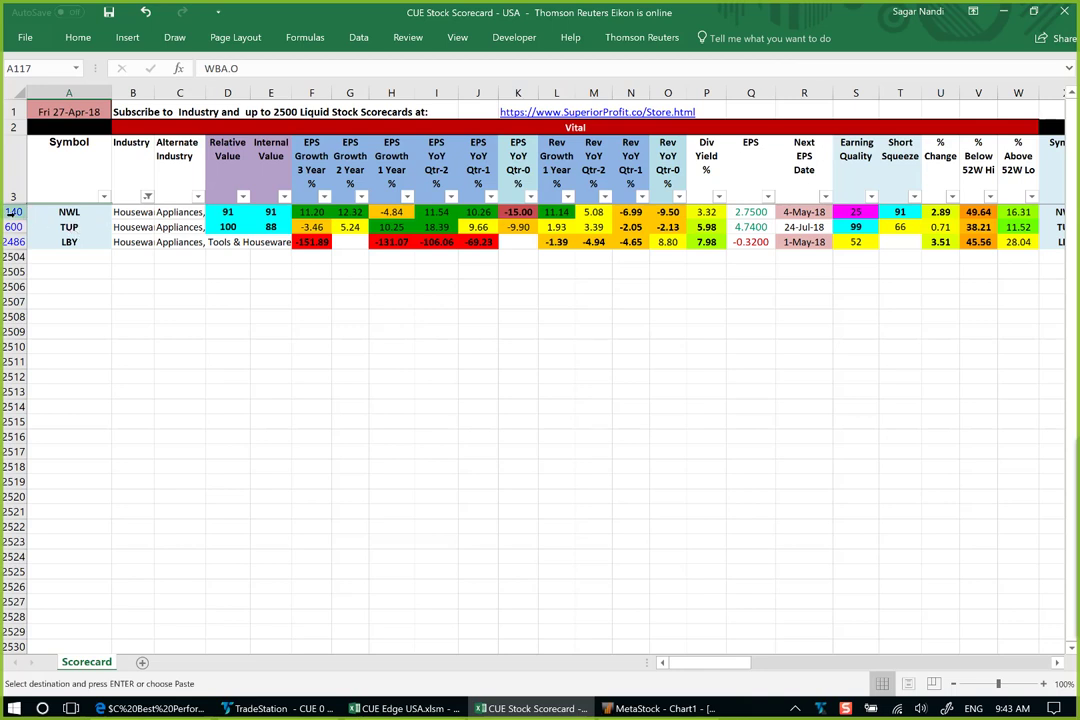
left_click_drag(12, 212, 12, 227)
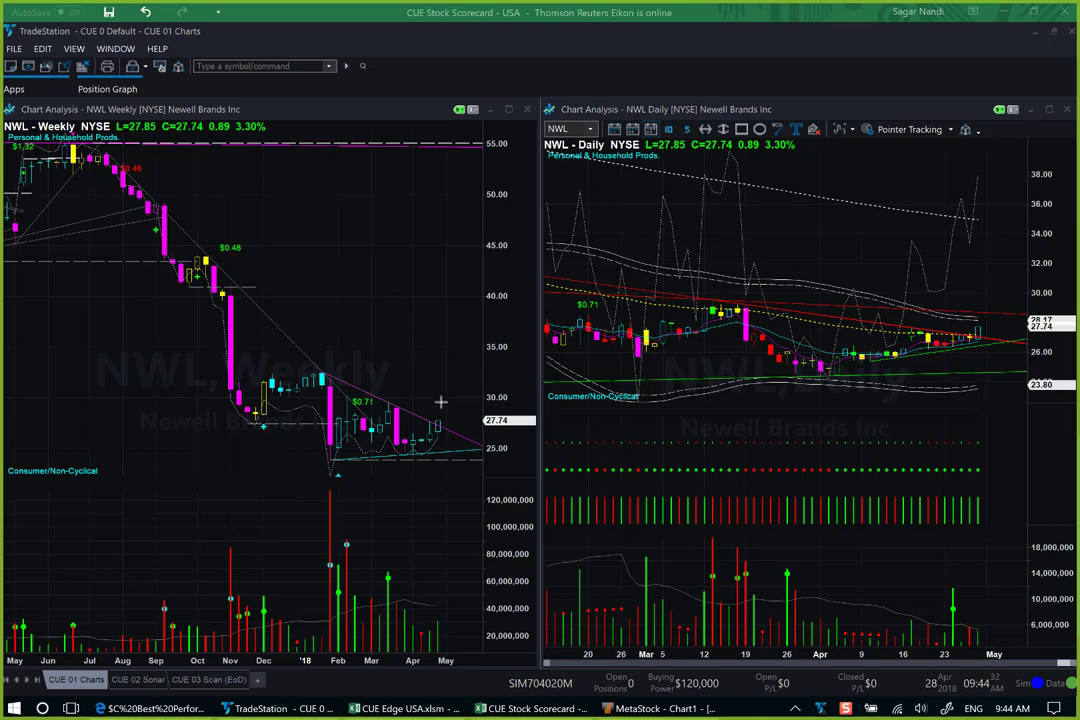
Step: Draw magenta arrows at NWL's latest weekly candles and last daily bars
left_click(384, 401)
left_click_drag(446, 394, 441, 412)
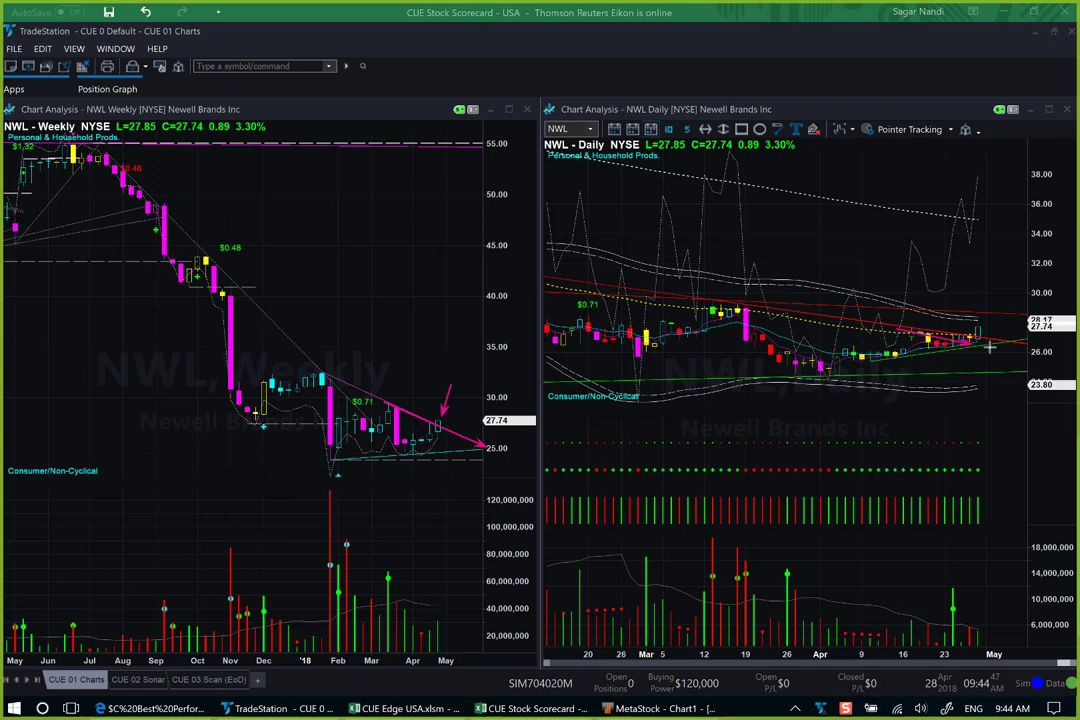
left_click_drag(898, 327, 1033, 347)
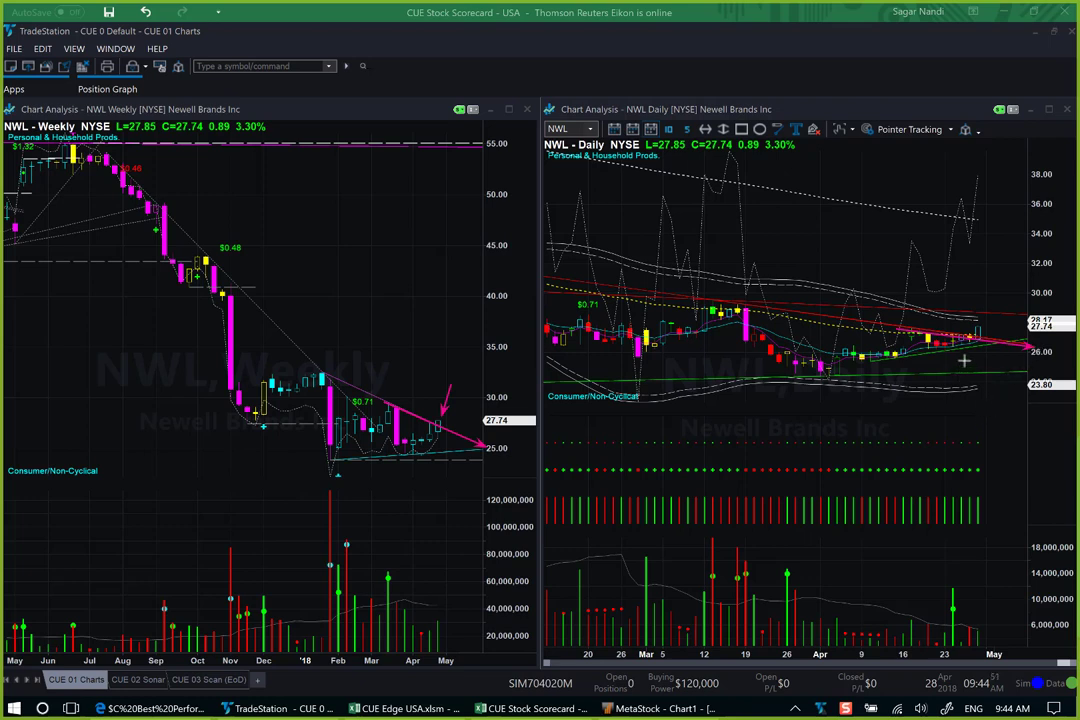
left_click_drag(913, 413, 976, 339)
Step: Point more magenta arrows at NWL's 28.17 price level and last daily bar, then advance to TUP
left_click_drag(935, 310, 1042, 316)
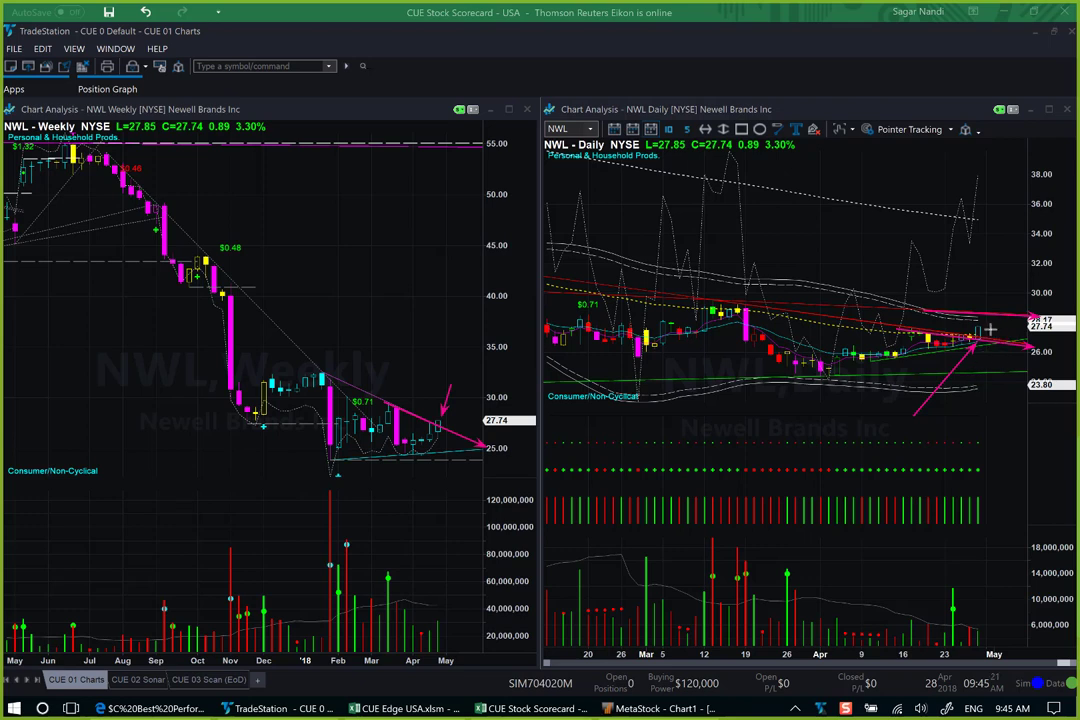
mouse_move(980, 329)
left_mouse_down()
mouse_move(996, 277)
mouse_move(1008, 296)
mouse_move(1034, 262)
left_mouse_up()
left_click_drag(973, 343, 1028, 391)
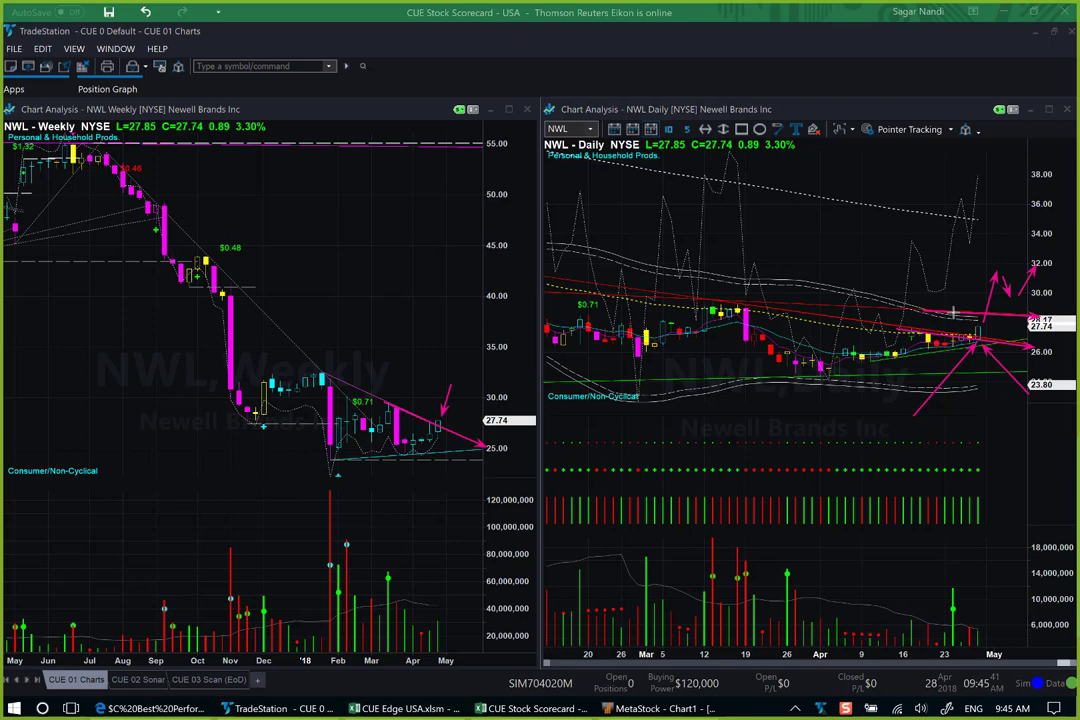
left_click_drag(953, 311, 1038, 316)
key("Down")
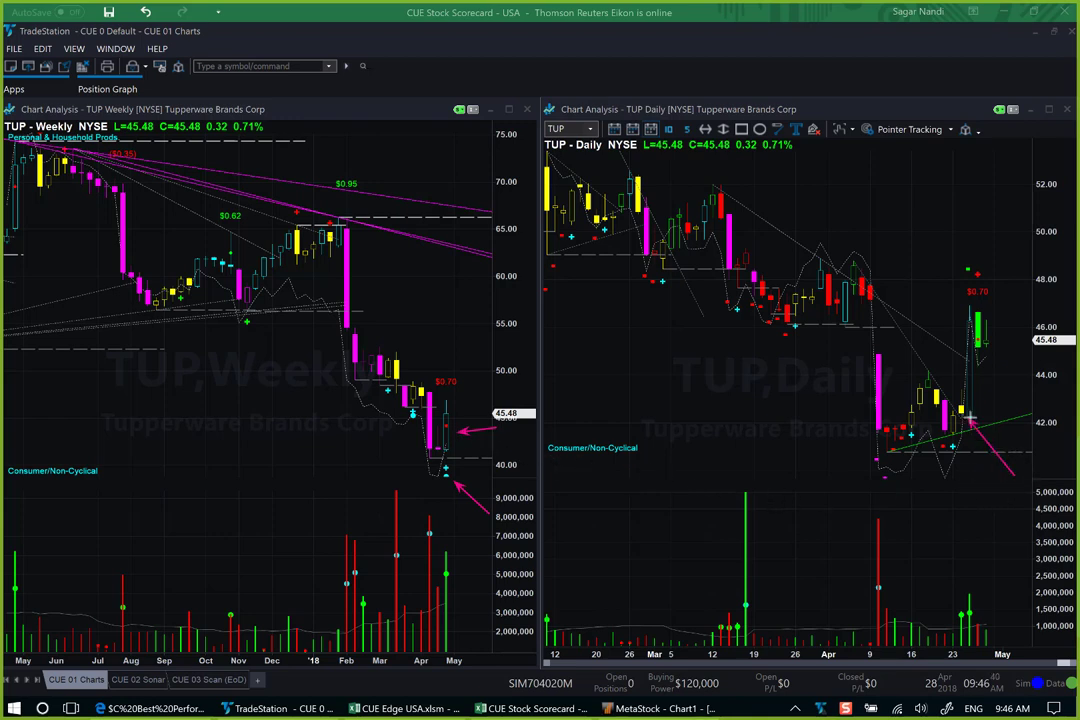
Step: Draw pink arrows on TUP's daily chart at the latest bars and recent breakout, then bring up the browser
left_click_drag(869, 289, 977, 368)
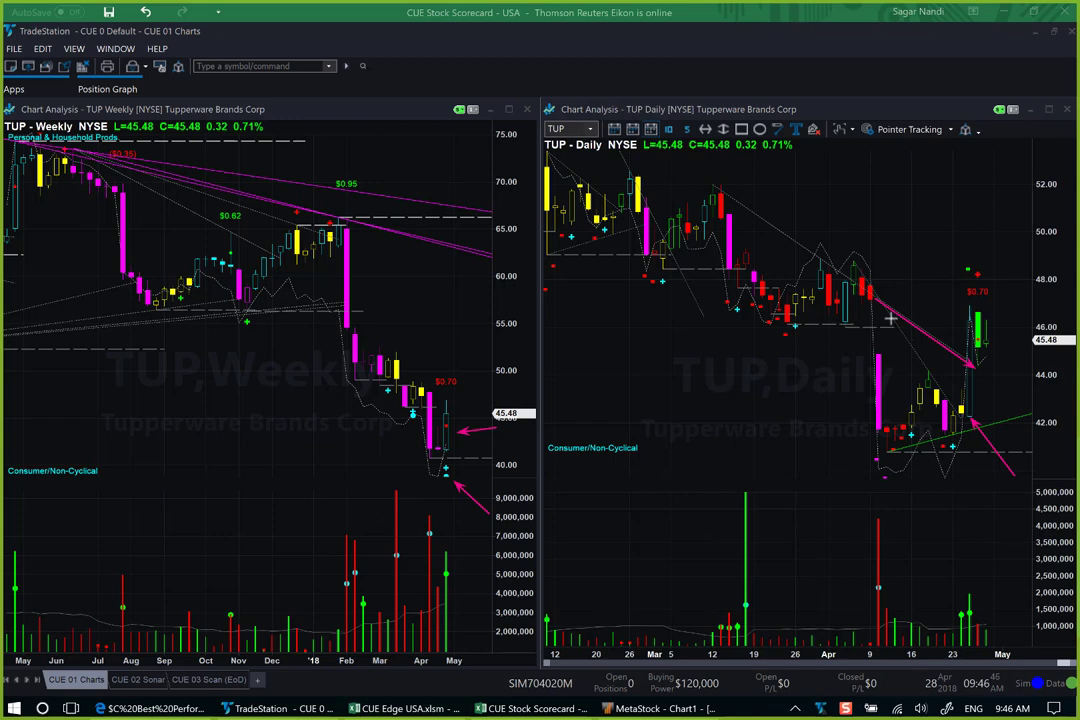
left_click_drag(926, 364, 964, 428)
left_click_drag(1020, 452, 975, 415)
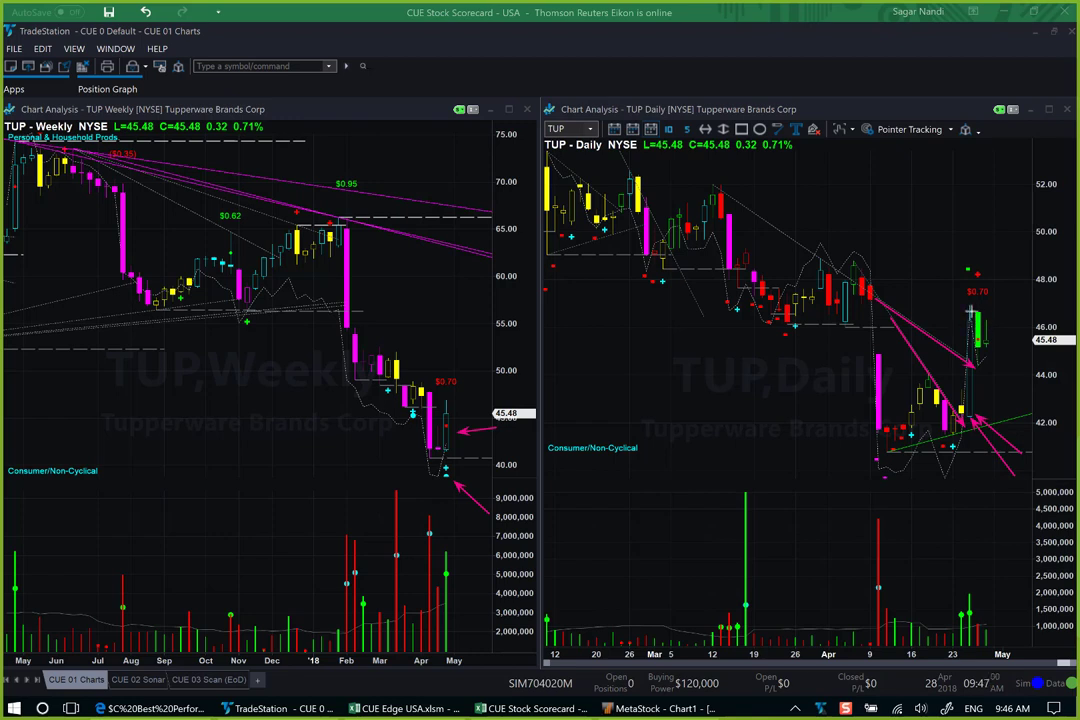
left_click_drag(971, 307, 1051, 307)
left_click(150, 708)
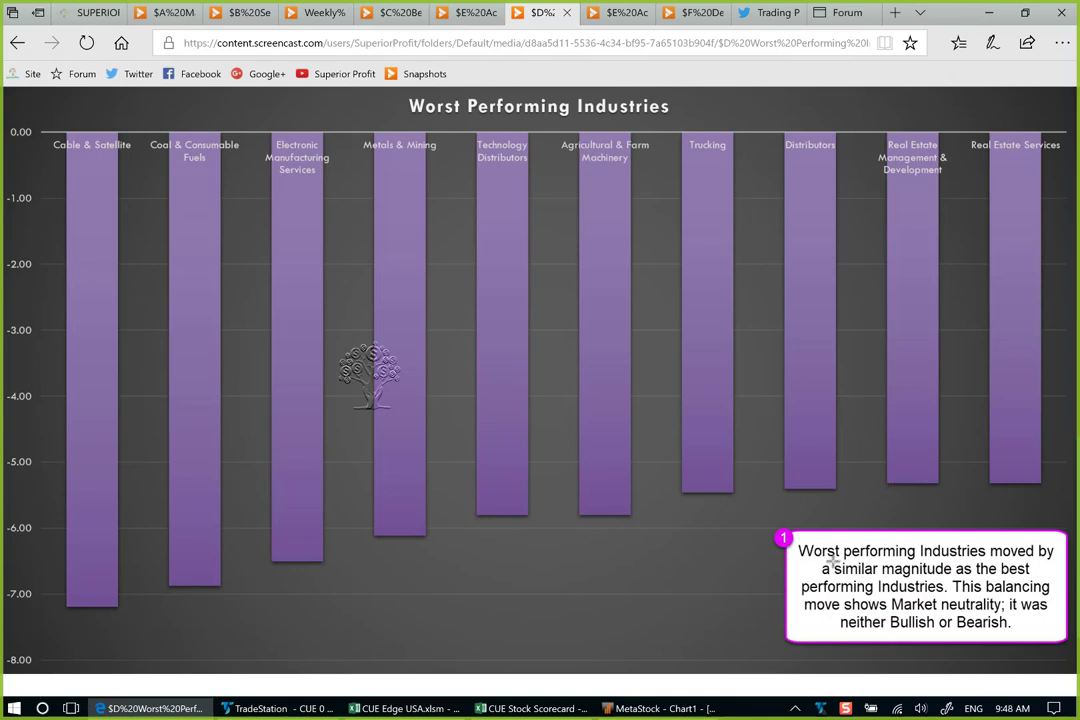
Step: Underline each Worst Performing Industries callout line with pink arrows, redrawing the one under 'neither Bullish'
left_click_drag(830, 561, 1040, 561)
left_click_drag(895, 583, 910, 583)
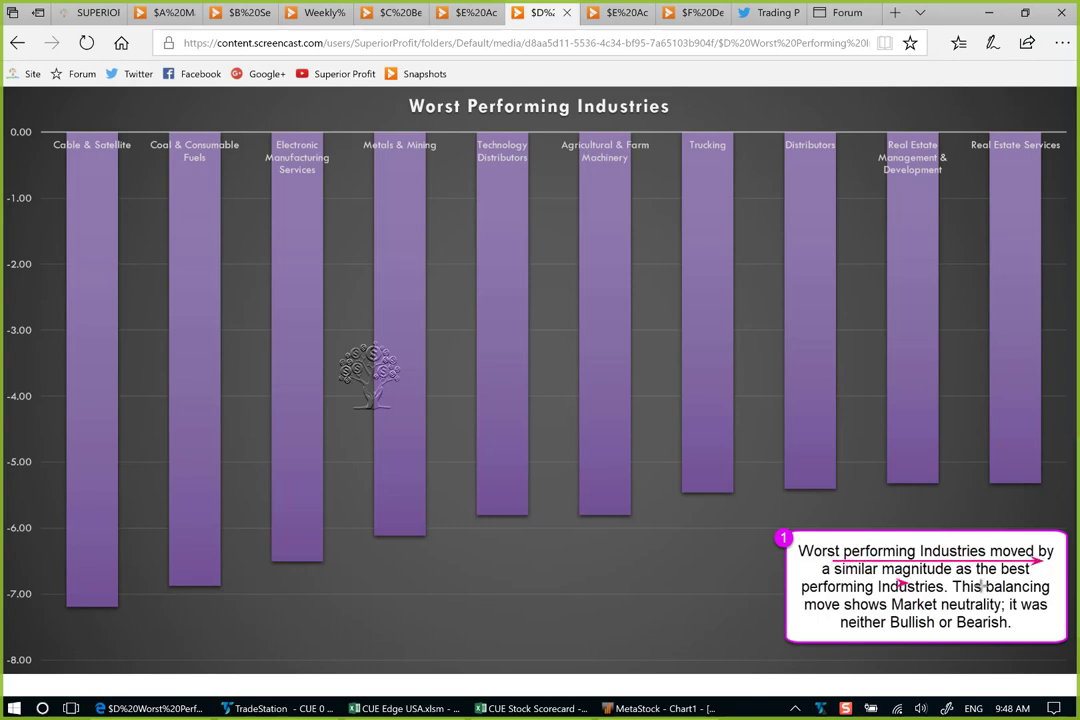
left_click_drag(981, 585, 1068, 582)
left_click_drag(872, 596, 941, 601)
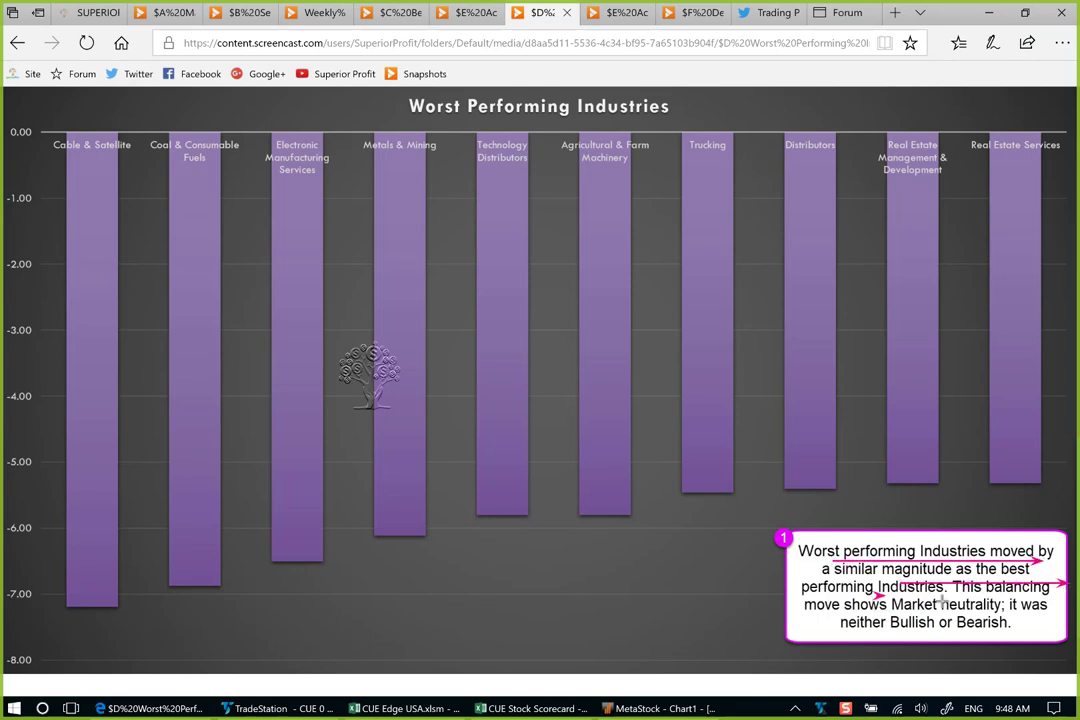
left_click_drag(846, 620, 920, 625)
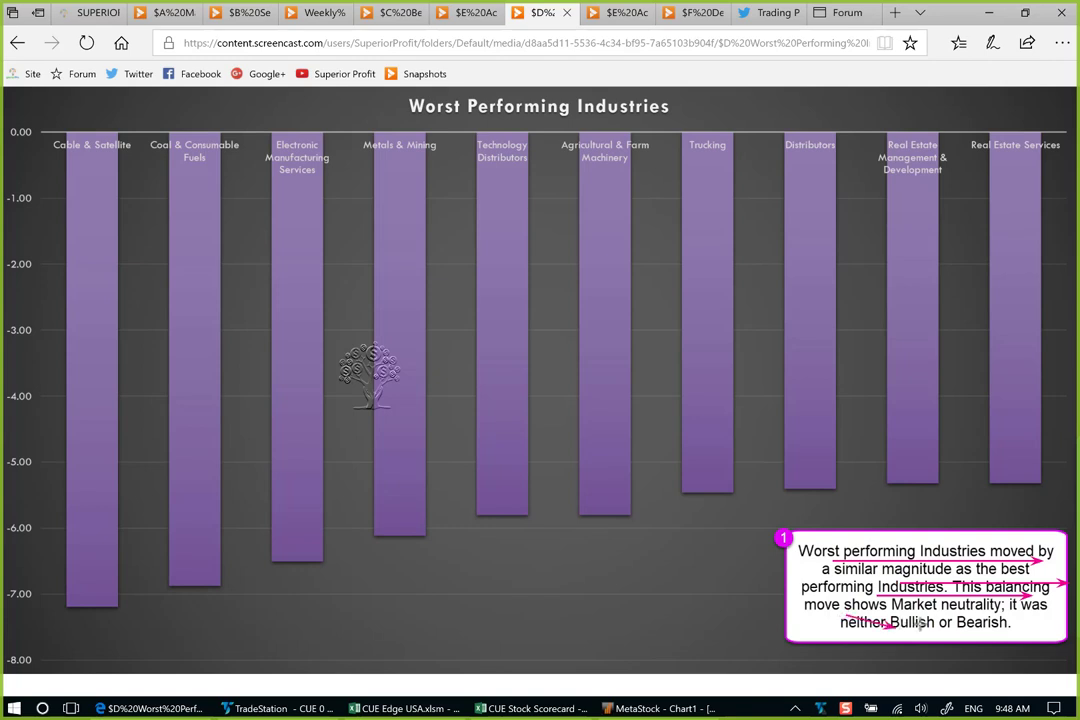
key("ctrl+z")
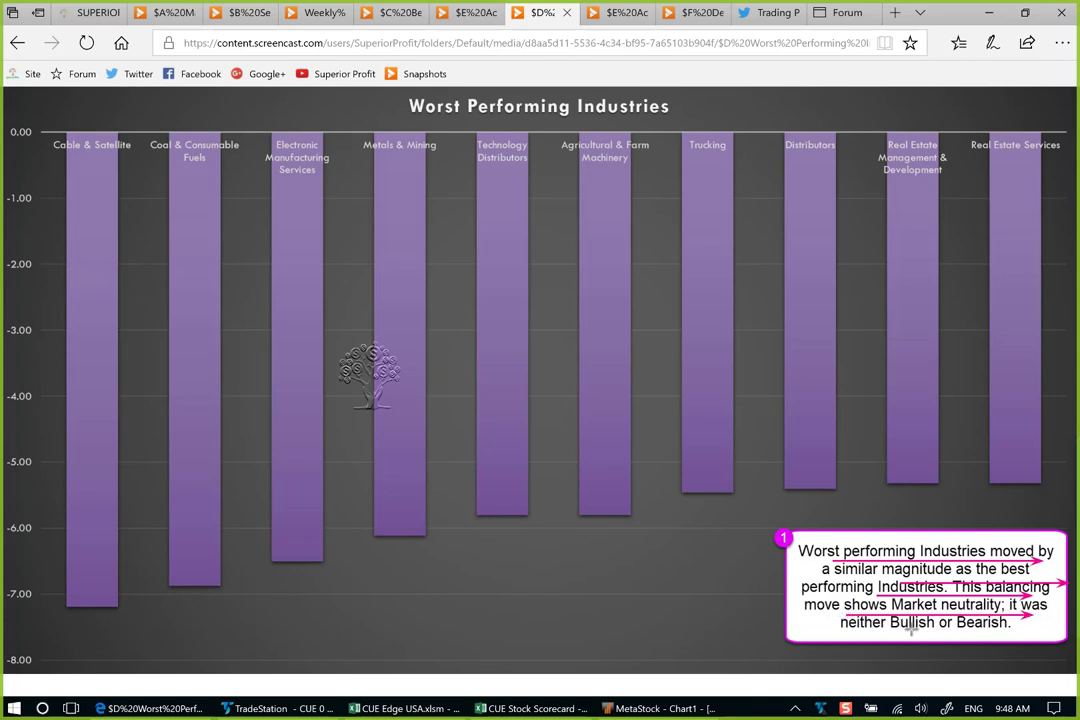
left_click_drag(867, 635, 983, 634)
Step: Open the Accelerating Industries chart and underline the Consumer Discretionary notes
left_click(610, 14)
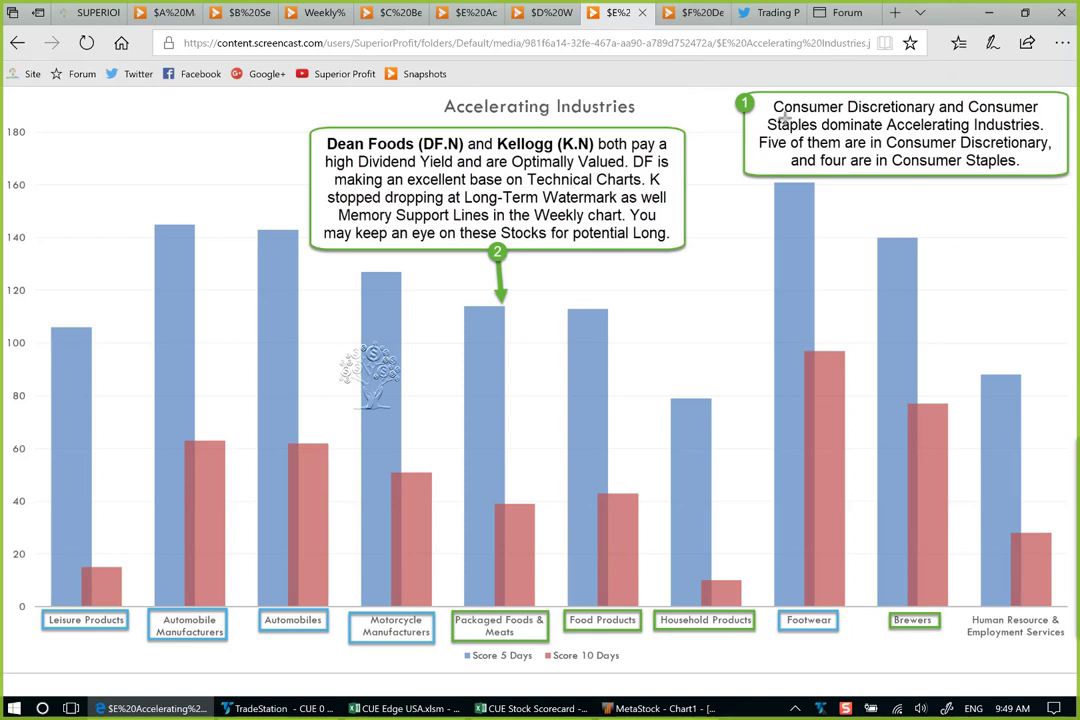
left_click_drag(782, 117, 915, 117)
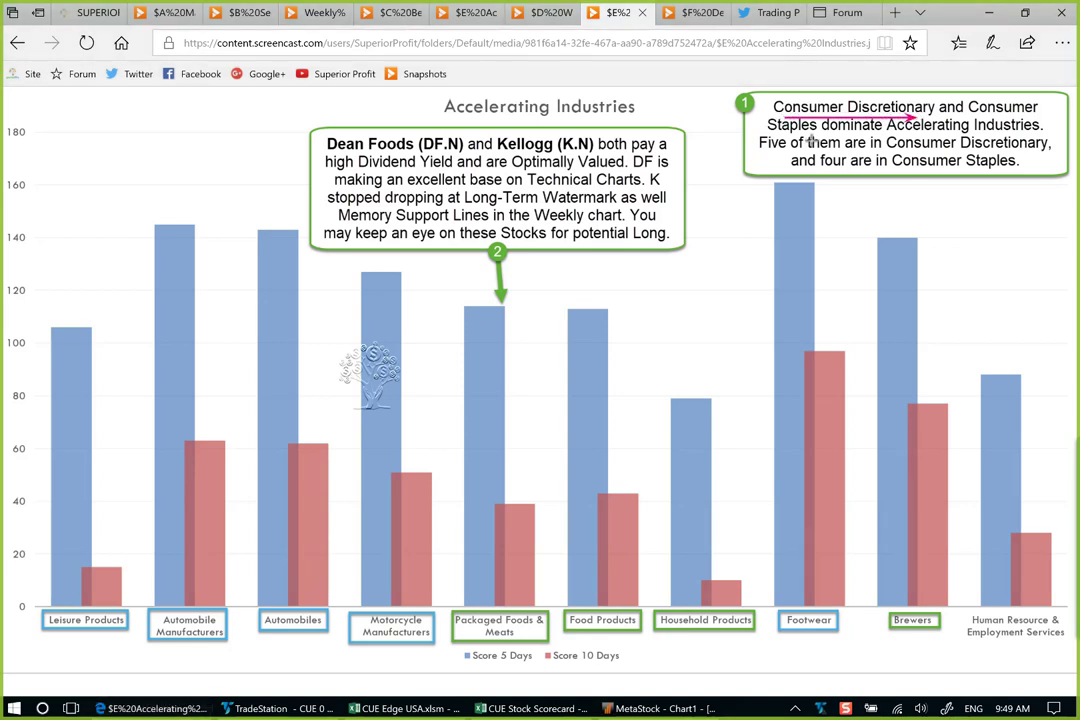
left_click_drag(805, 132, 978, 133)
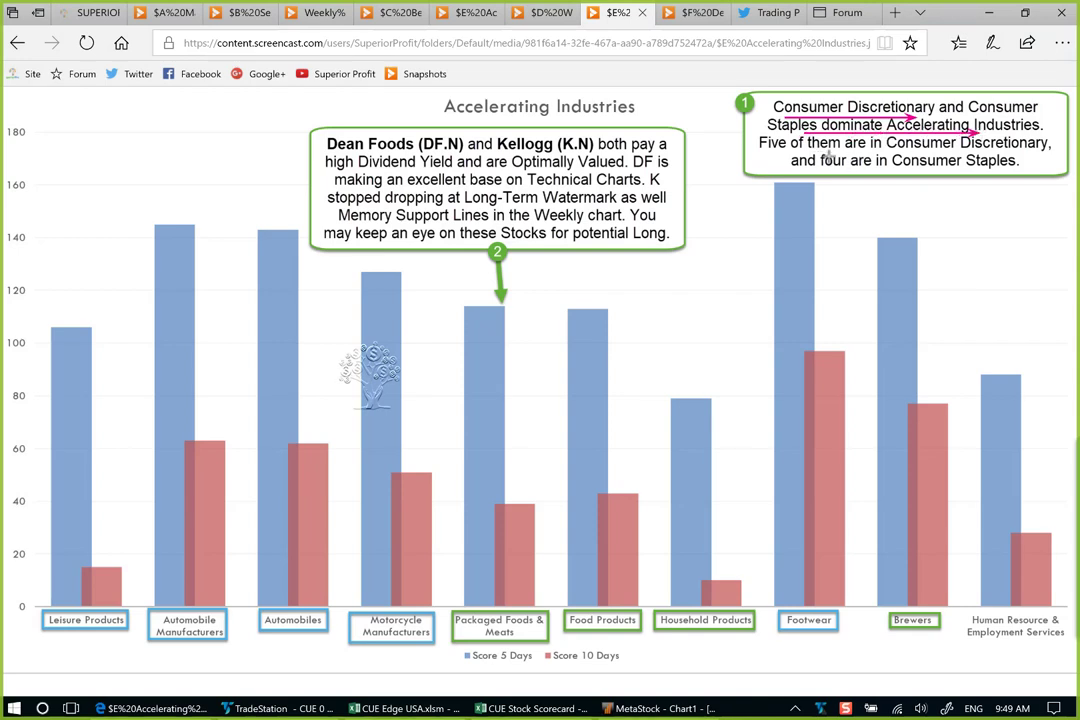
left_click_drag(818, 149, 1046, 152)
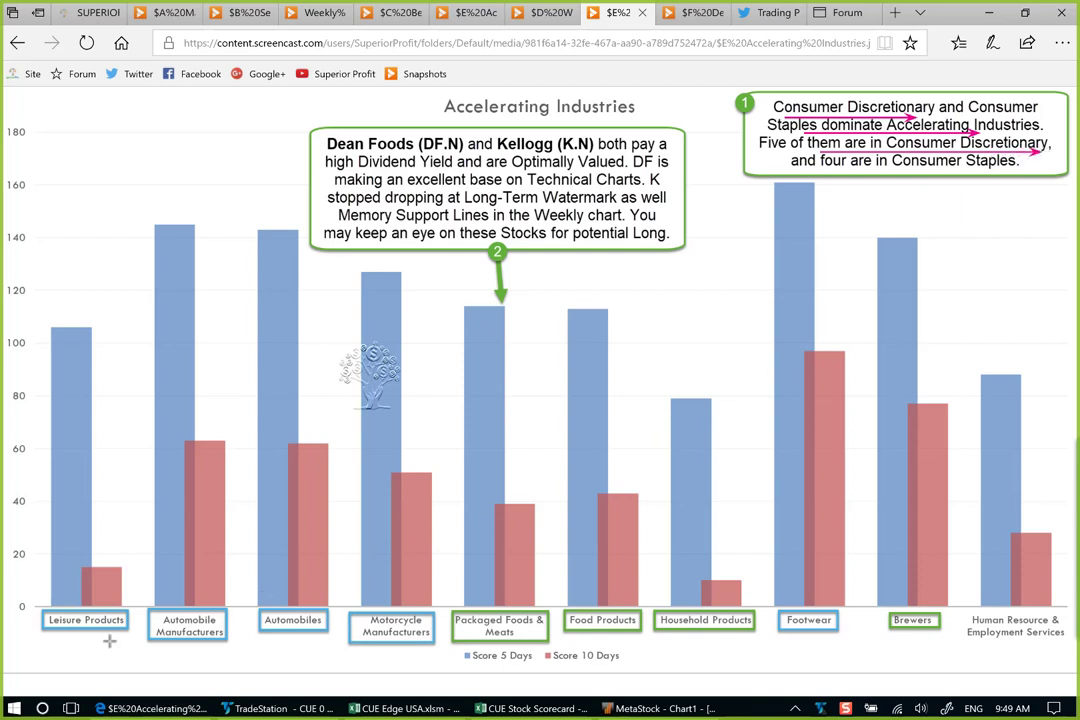
Step: Point arrows at the Leisure Products, Automobile, Automobiles, Motorcycle and Footwear red bars
left_click_drag(130, 573, 106, 600)
left_click_drag(217, 572, 198, 600)
left_click_drag(311, 581, 301, 598)
left_click_drag(416, 572, 404, 598)
left_click_drag(823, 587, 815, 603)
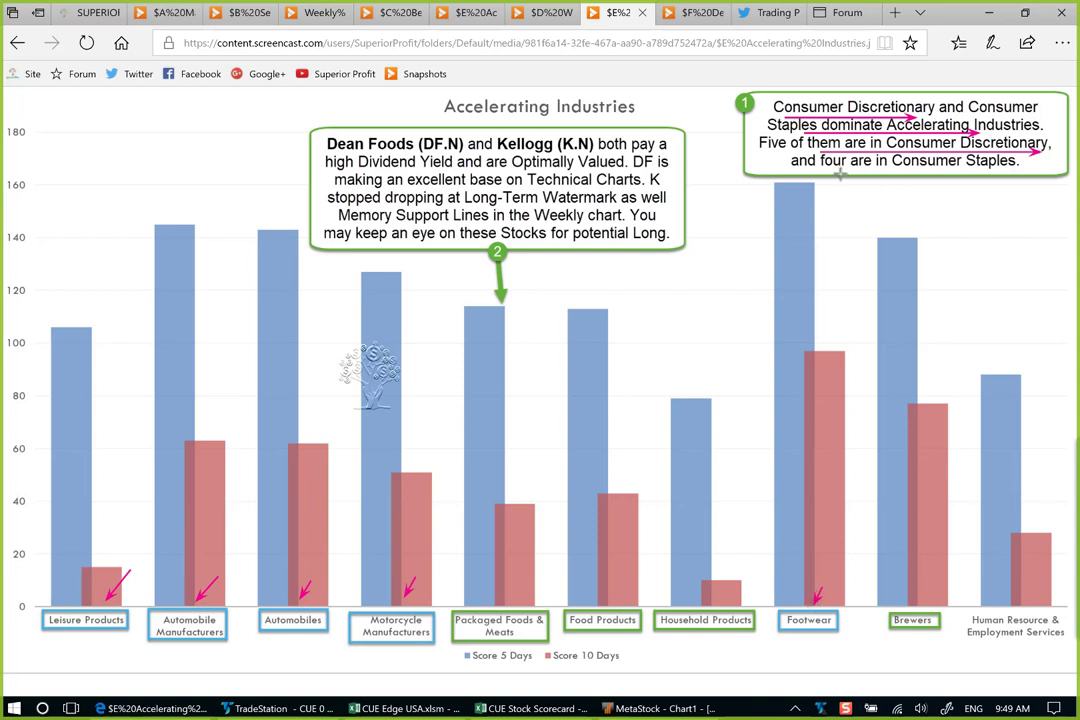
Step: Mark the Consumer Staples note and its Packaged Foods, Food Products, Household Products and Brewers bars, then erase annotations and return to Excel
left_click_drag(840, 172, 1016, 174)
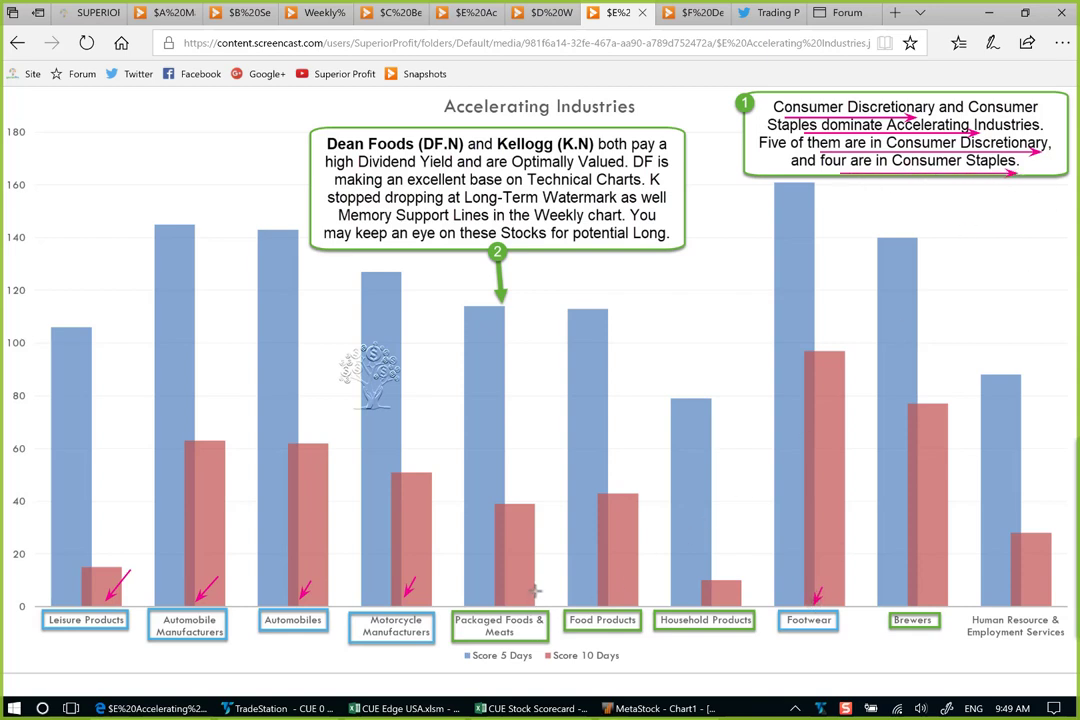
left_click_drag(533, 590, 513, 608)
left_click_drag(624, 589, 607, 604)
left_click_drag(741, 588, 731, 598)
left_click_drag(935, 570, 921, 591)
key("e")
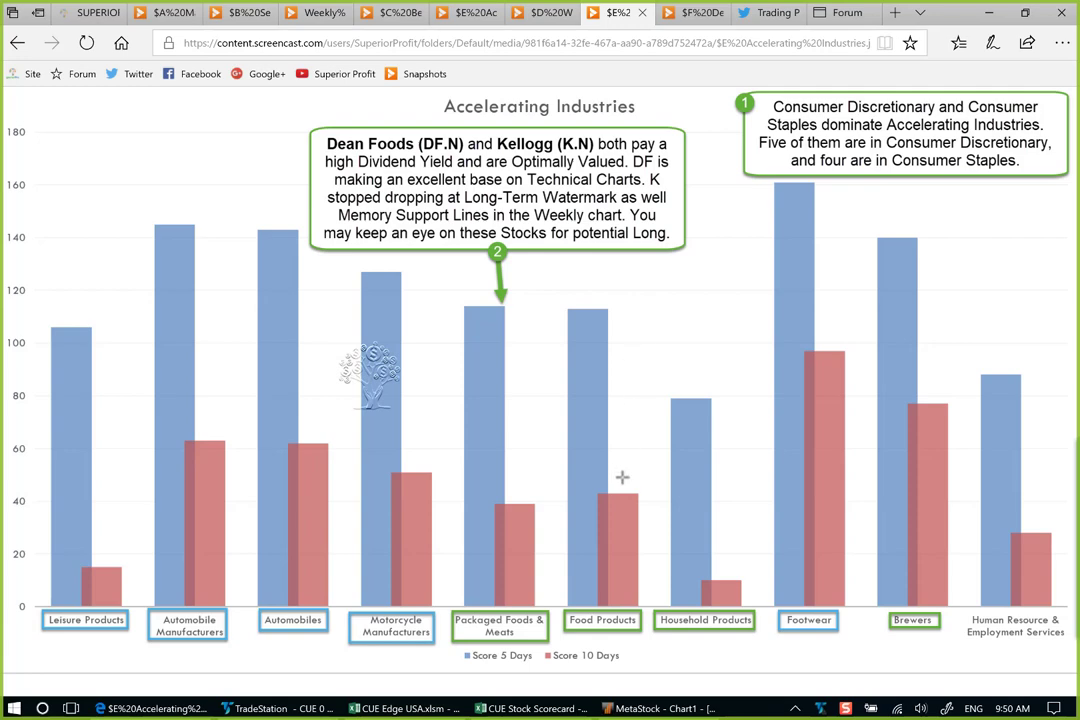
key("alt+Tab")
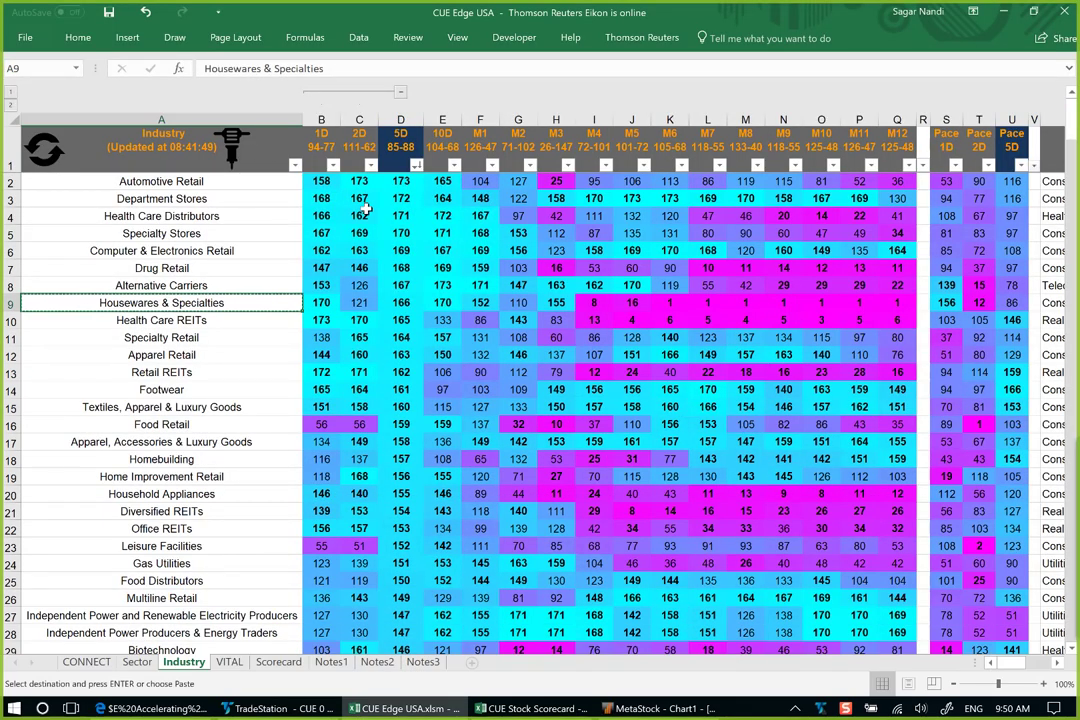
Step: Sort the Industry sheet by Pace 5D largest first and select Motorcycle Manufacturers after checking its 170 pace
left_click(366, 209)
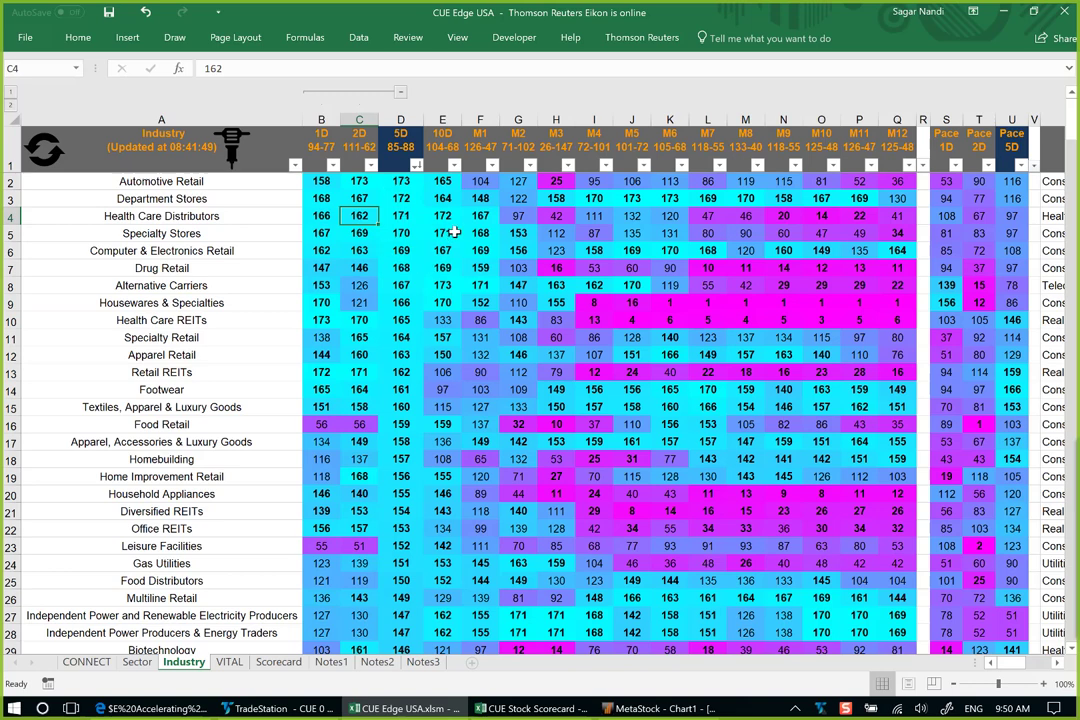
left_click(1020, 165)
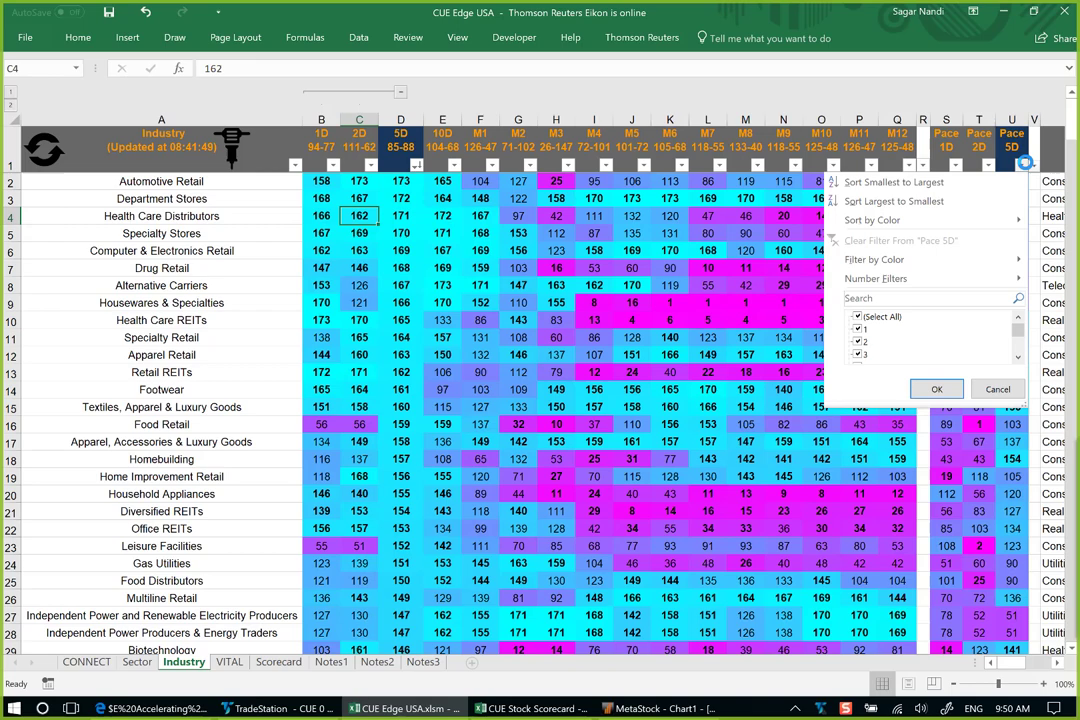
left_click(975, 203)
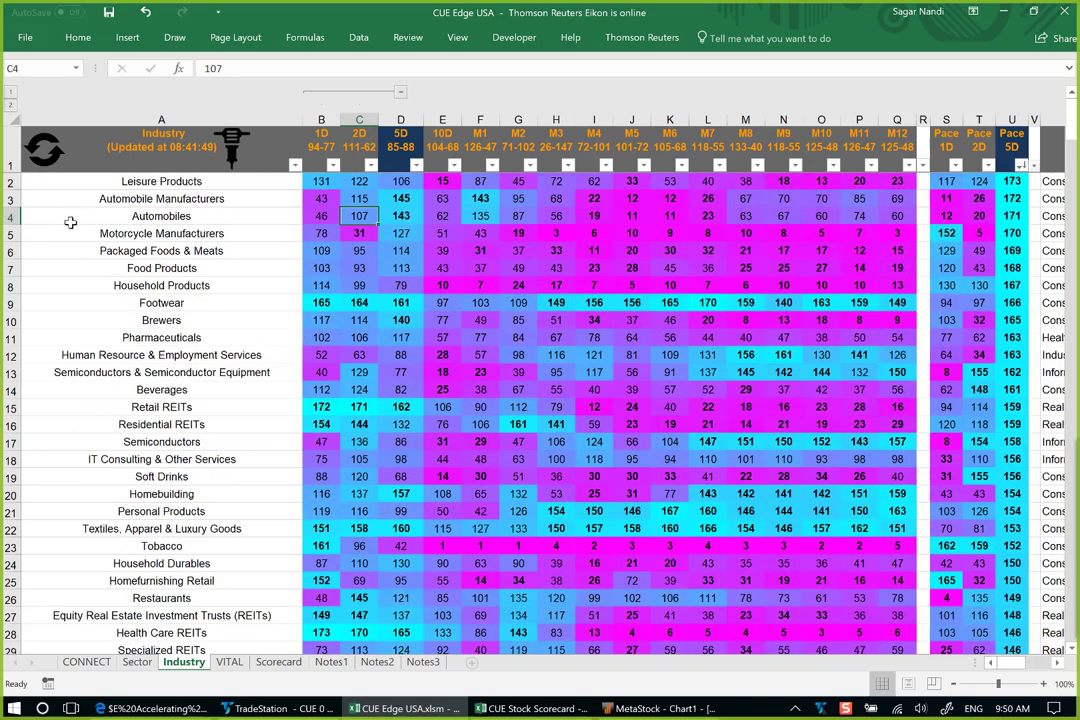
left_click(14, 233)
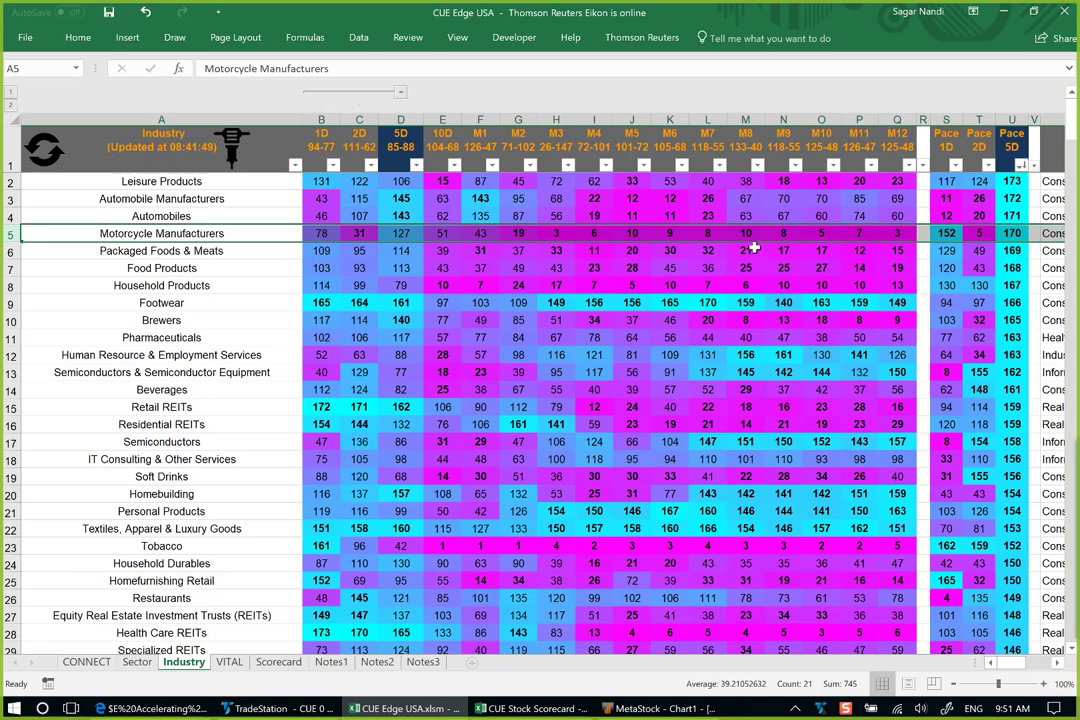
left_click(1018, 232)
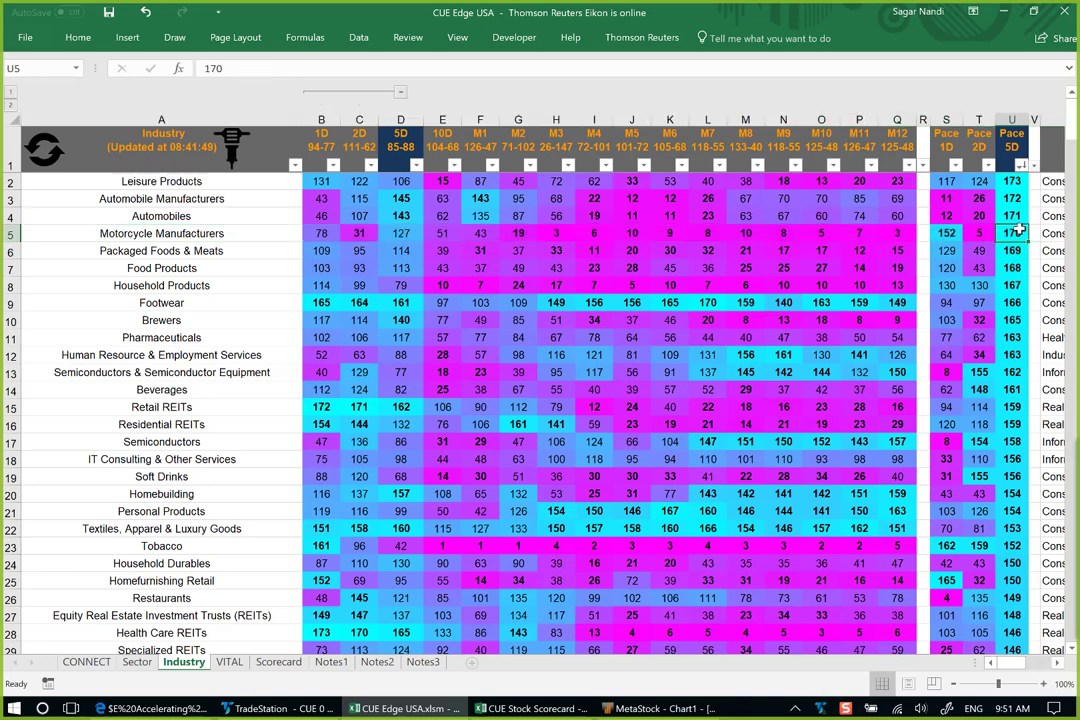
left_click(192, 235)
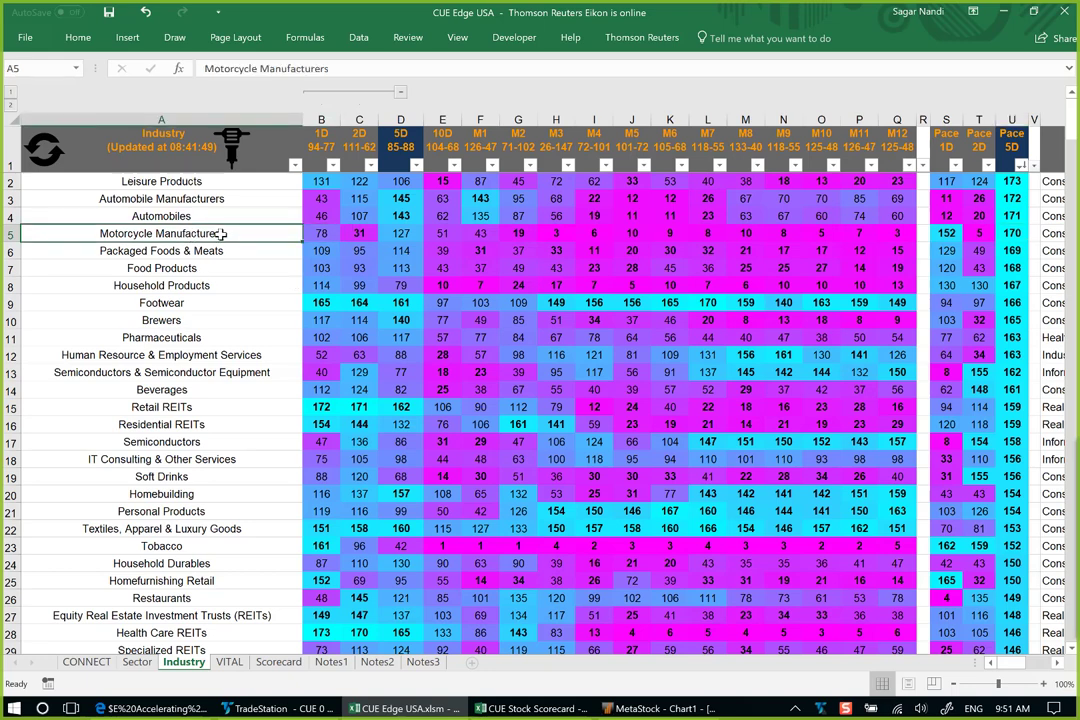
Step: Copy Motorcycle Manufacturers and filter the scorecard's Industry column to it, leaving only HOG
key("ctrl+c")
key("alt+Tab")
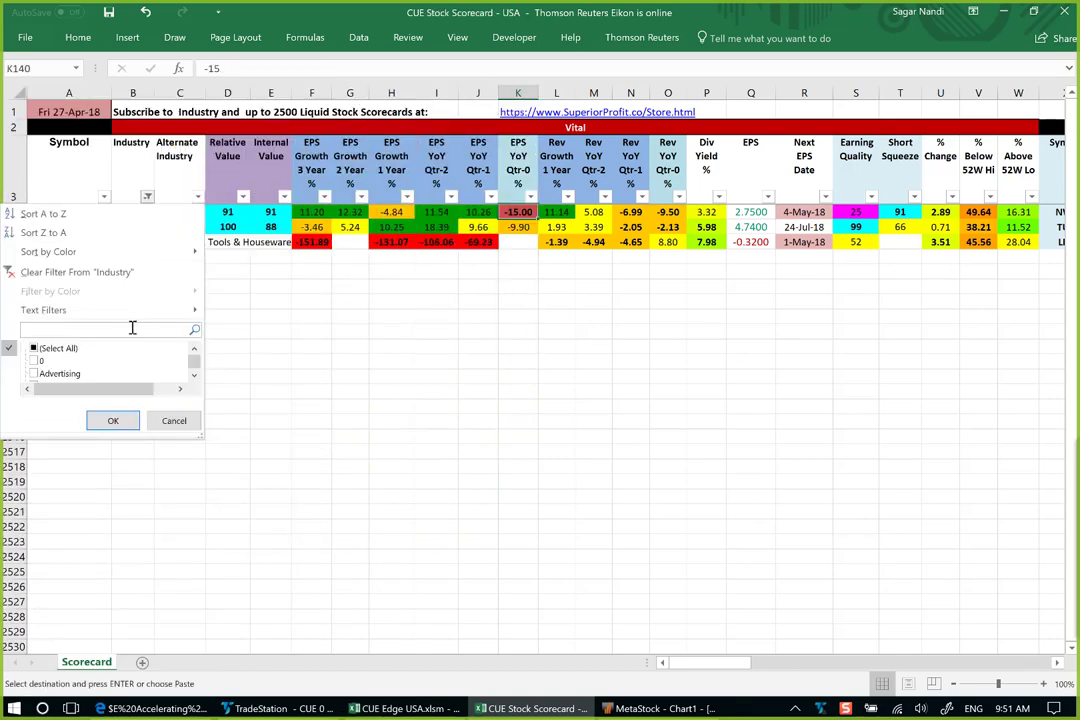
left_click(132, 327)
key("ctrl+v")
key("Return")
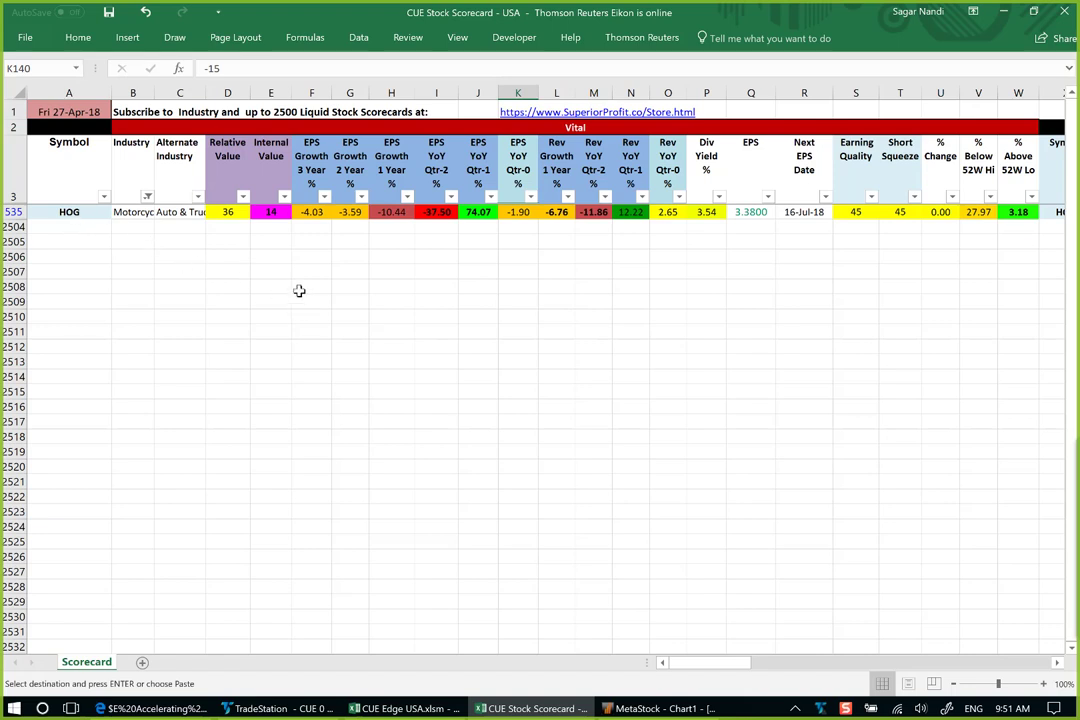
Step: Review HOG's Relative Value, dividend yield, and quarterly EPS and revenue growth, then bring up its charts
left_click(229, 211)
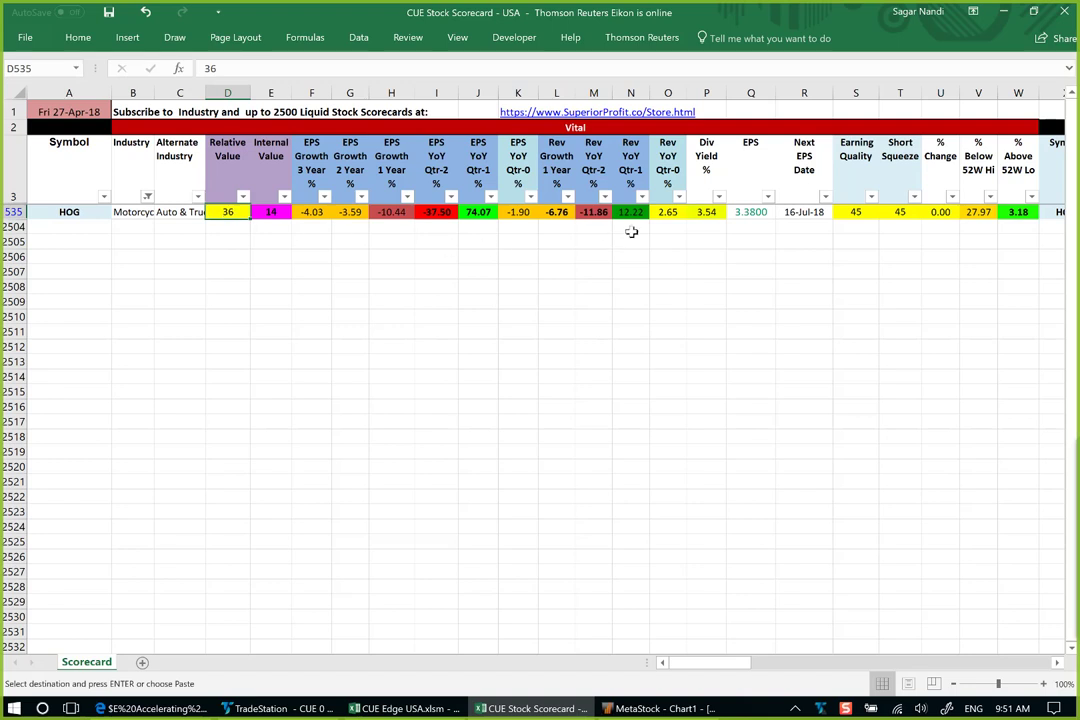
left_click(712, 212)
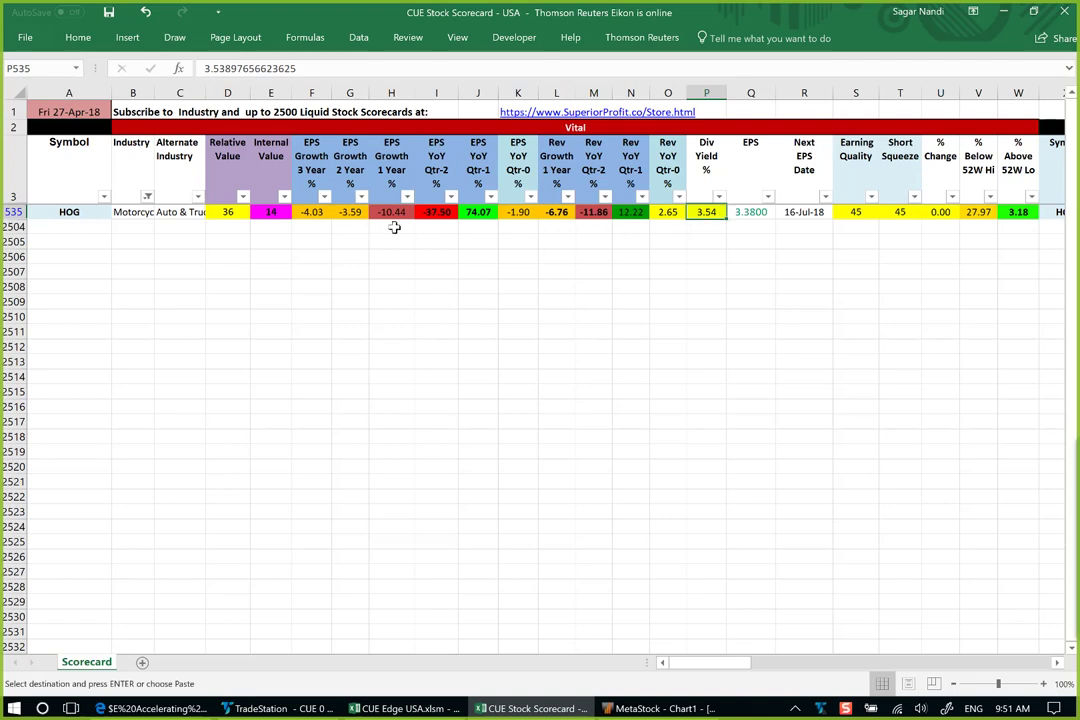
left_click(522, 213)
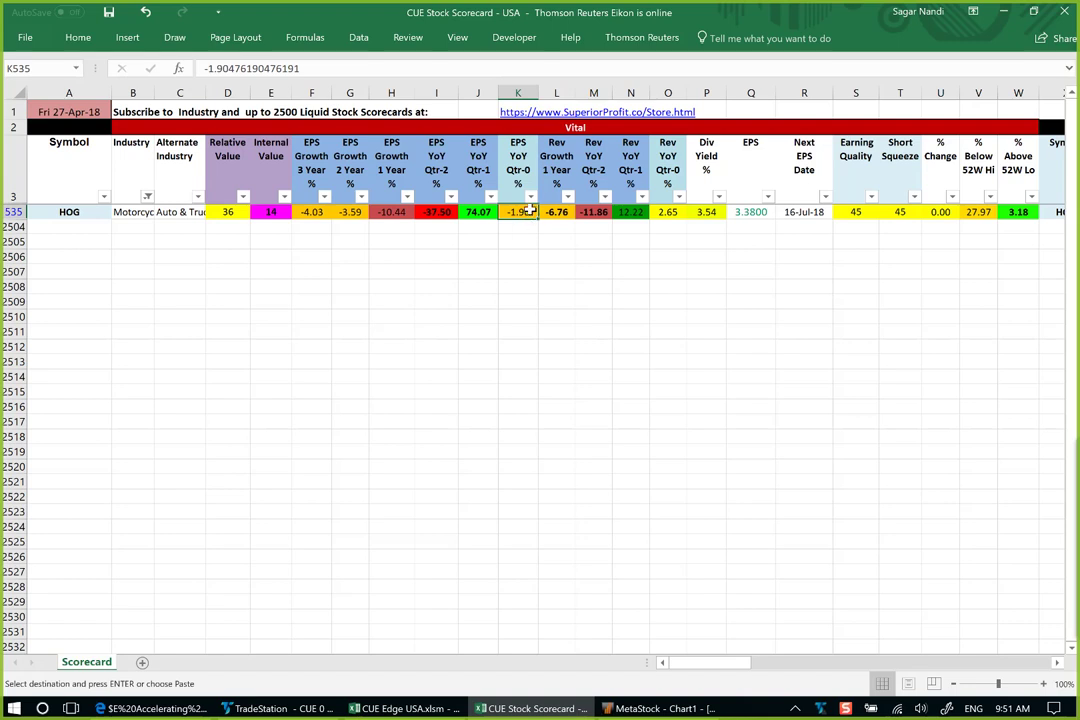
left_click(670, 213)
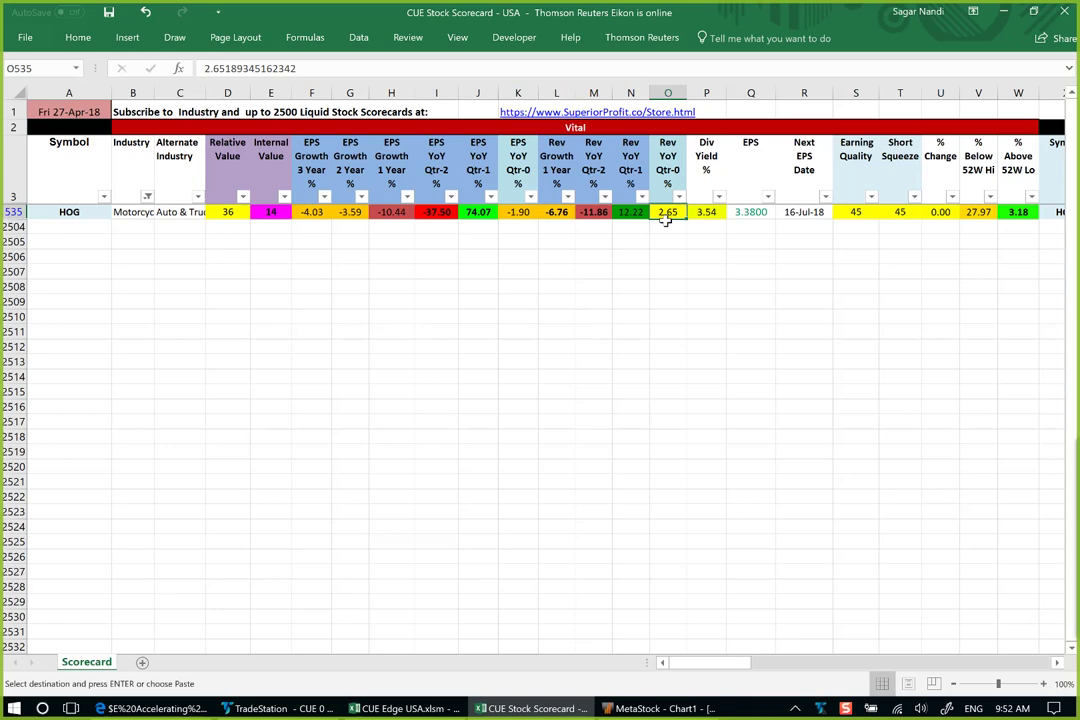
key("alt+Tab")
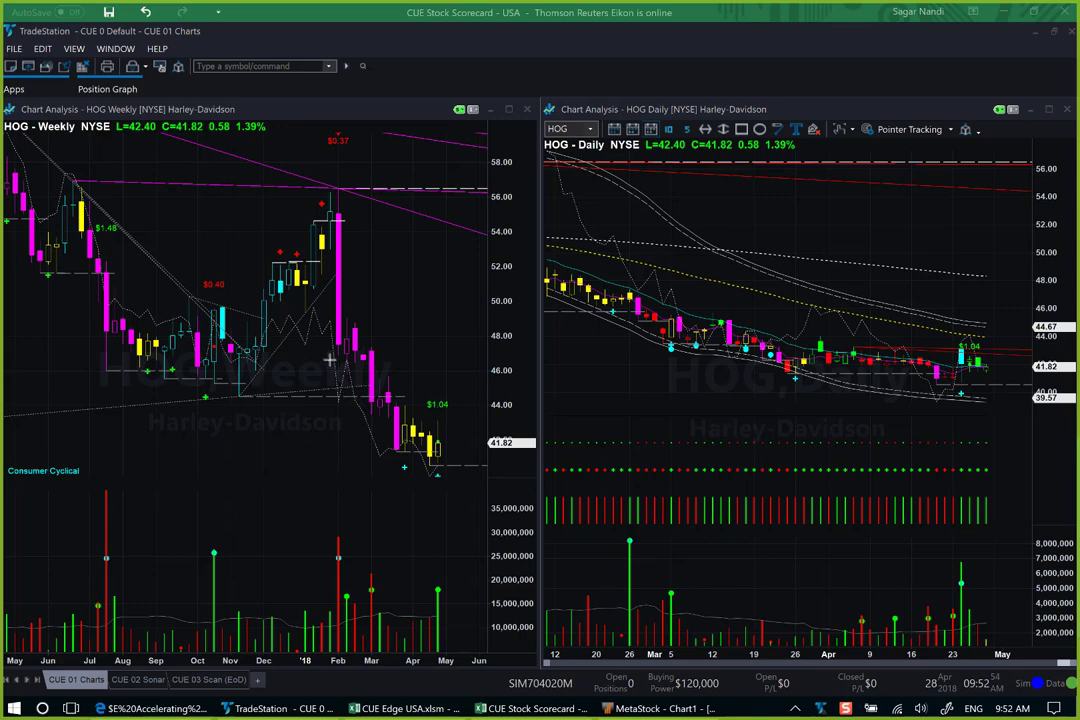
Step: Draw magenta arrows along HOG's February drop and recent weekly decline to the latest candles
left_click_drag(333, 366, 400, 469)
left_click_drag(409, 411, 461, 454)
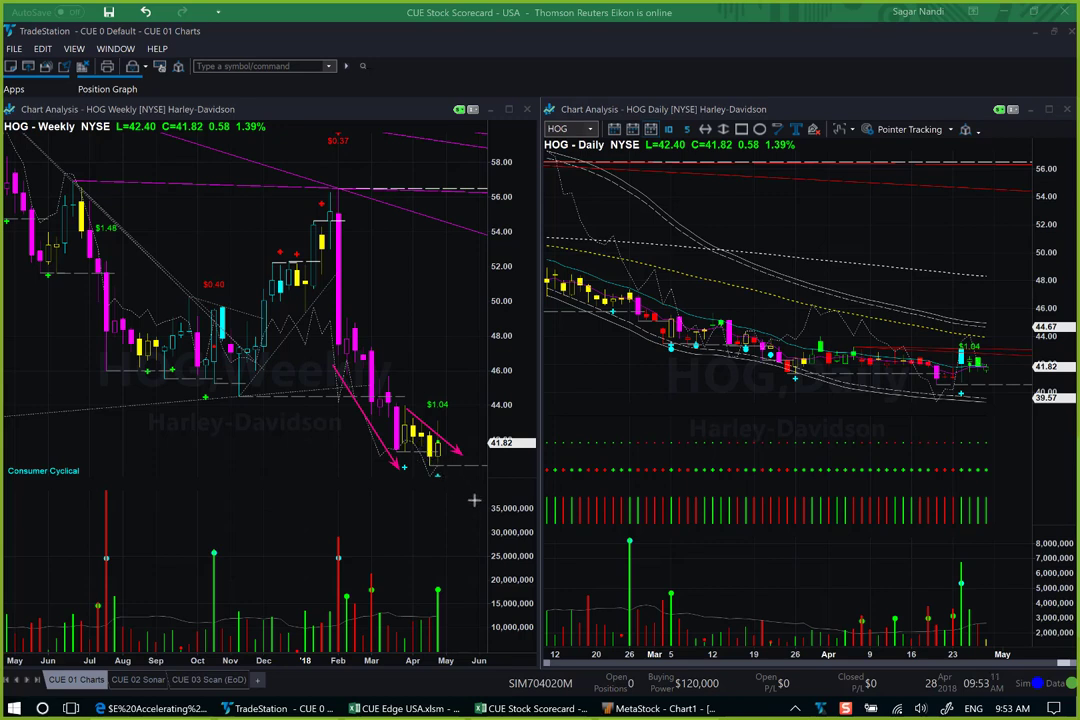
left_click_drag(469, 526, 440, 463)
mouse_move(444, 437)
left_mouse_down()
mouse_move(452, 418)
mouse_move(448, 438)
left_mouse_up()
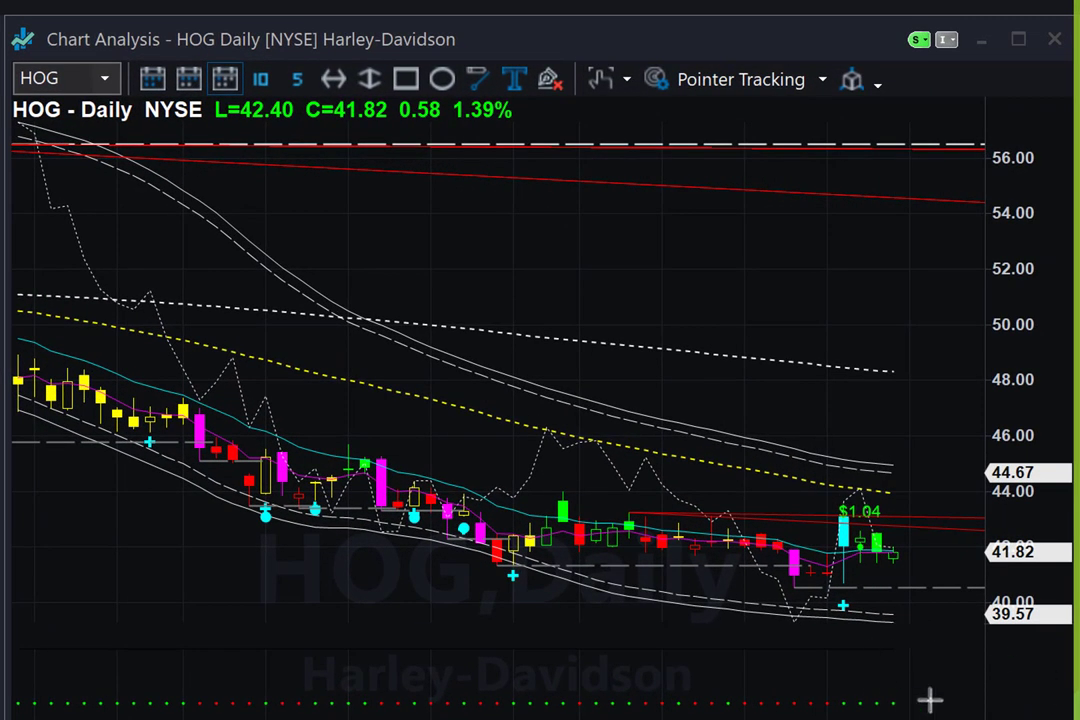
Step: Arrow HOG's daily lows, the $1.04 candle top, the red resistance line and higher price levels
mouse_move(938, 702)
left_mouse_down()
mouse_move(845, 692)
mouse_move(847, 590)
left_mouse_up()
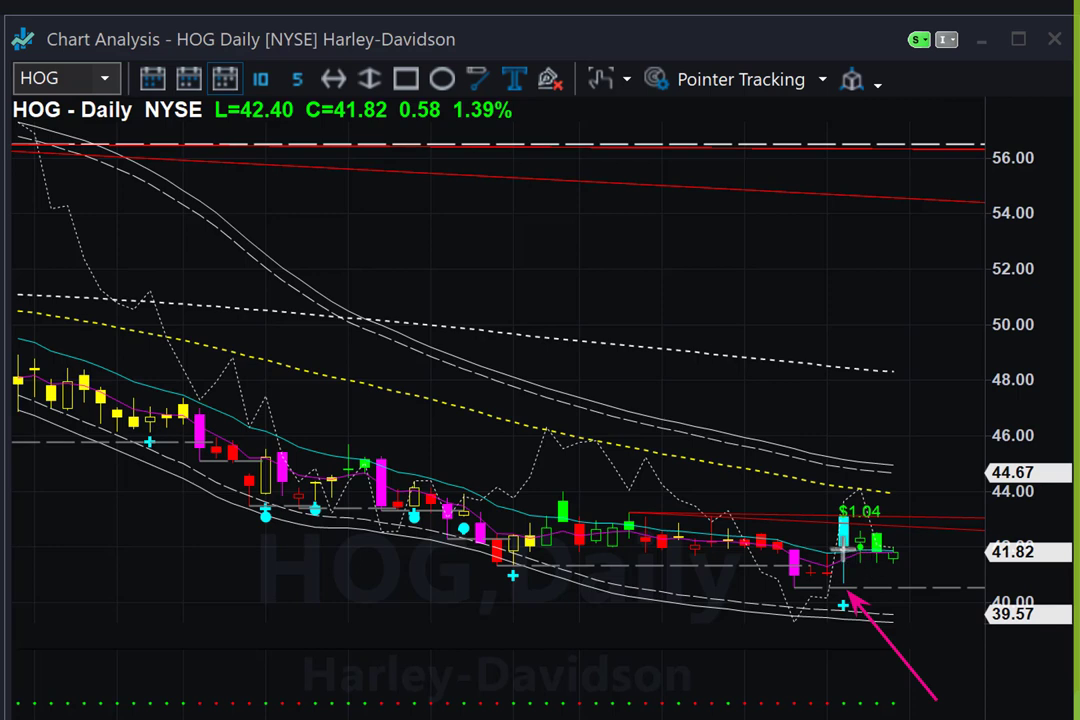
left_click_drag(764, 632, 833, 587)
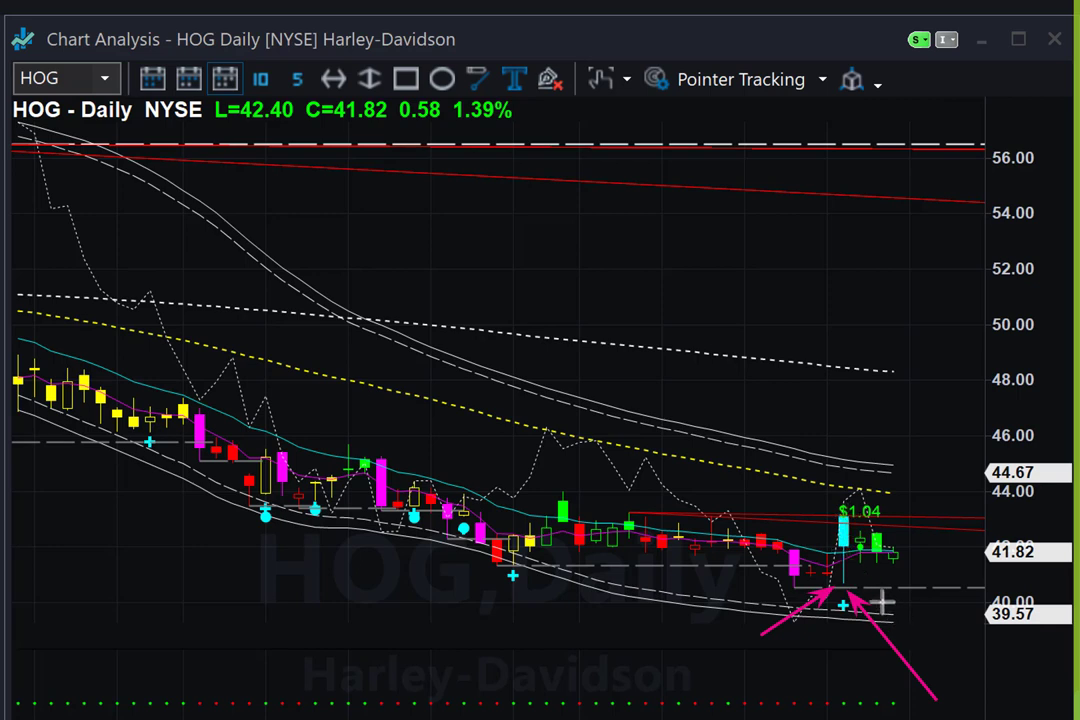
left_click_drag(803, 492, 840, 514)
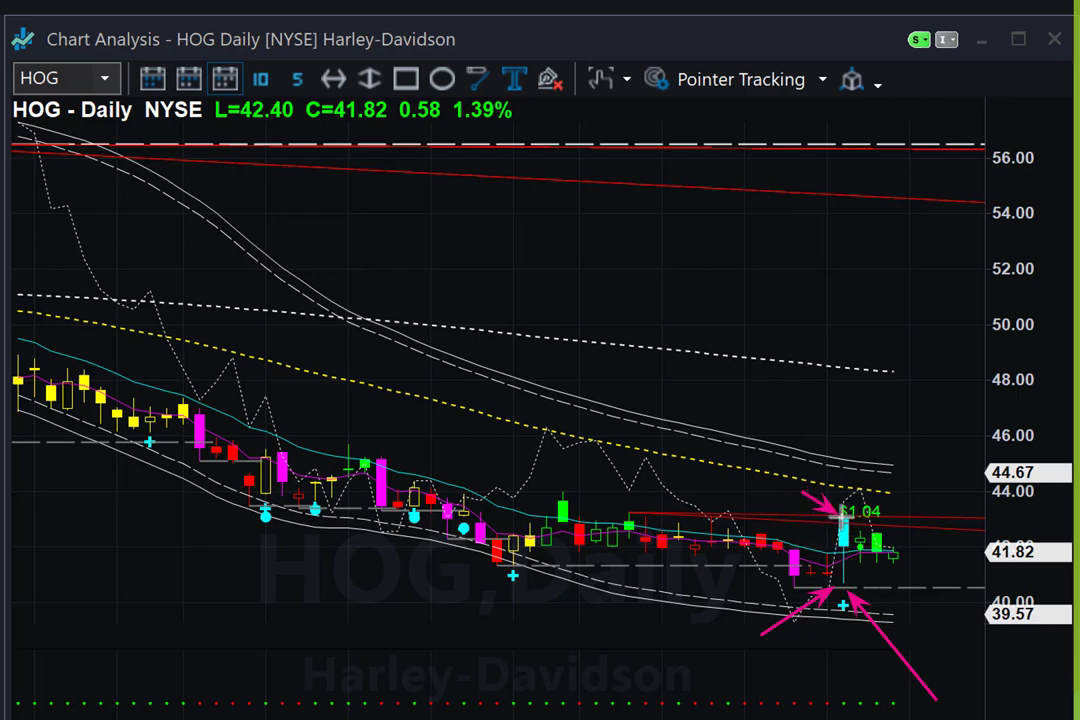
left_click_drag(714, 520, 1008, 526)
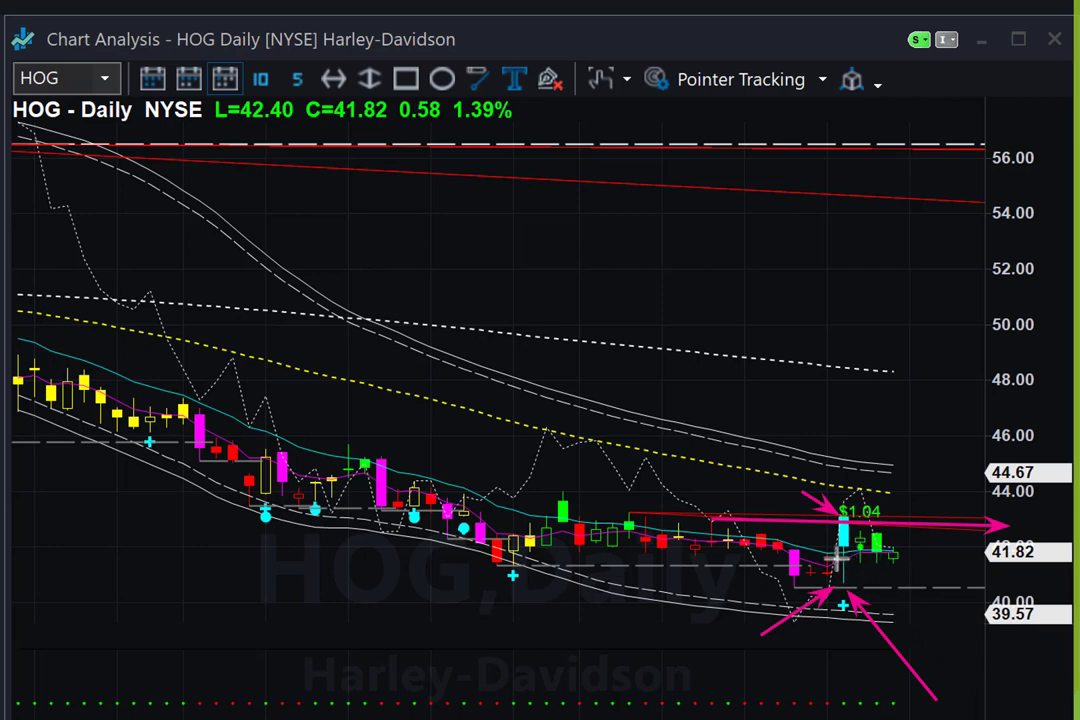
mouse_move(860, 557)
left_mouse_down()
mouse_move(952, 556)
mouse_move(953, 461)
left_mouse_up()
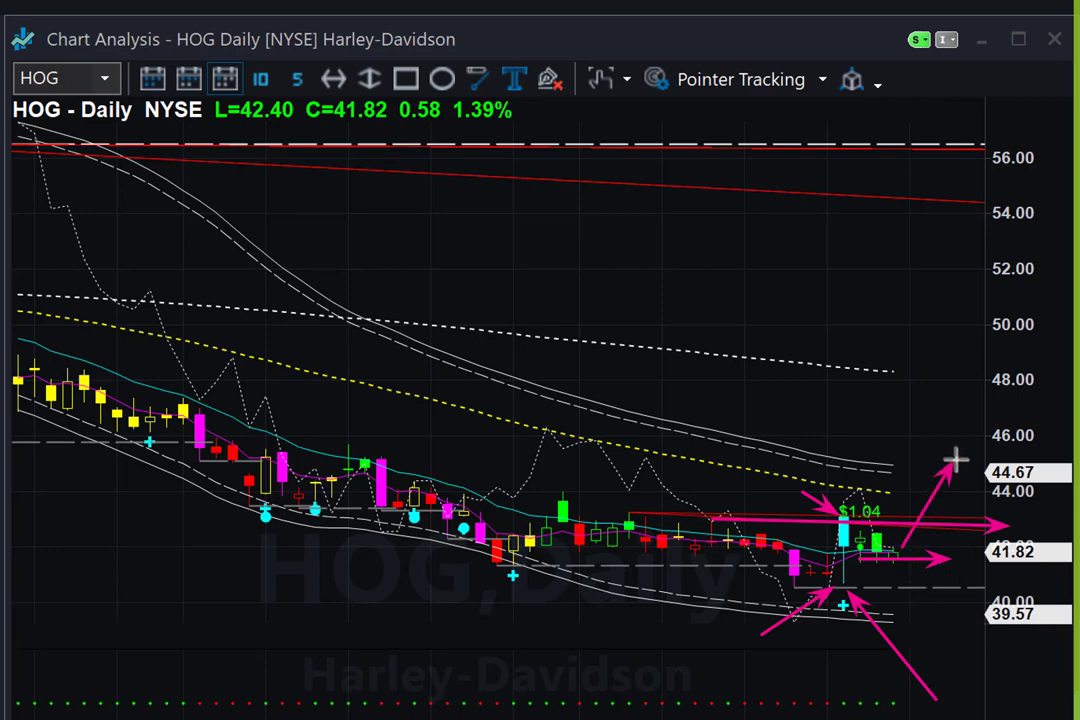
left_click_drag(845, 513, 1008, 518)
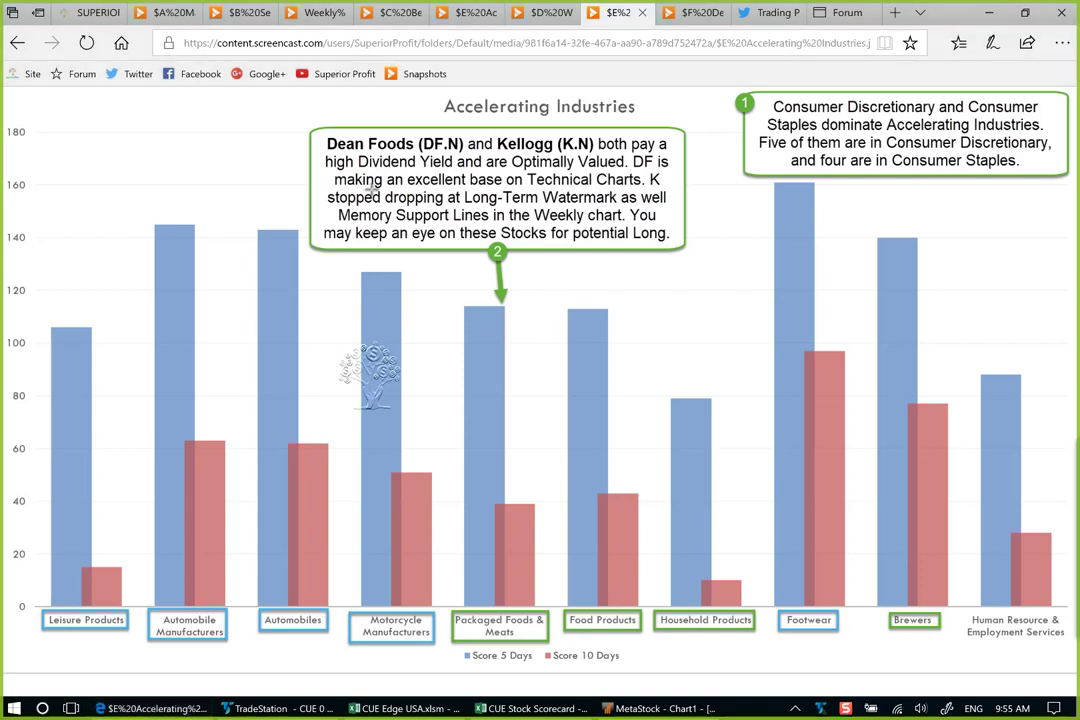
Step: Underline the Technical Charts, Long-Term Watermark, Memory Support Lines and potential Long lines, then erase the arrows
left_click_drag(370, 189, 670, 188)
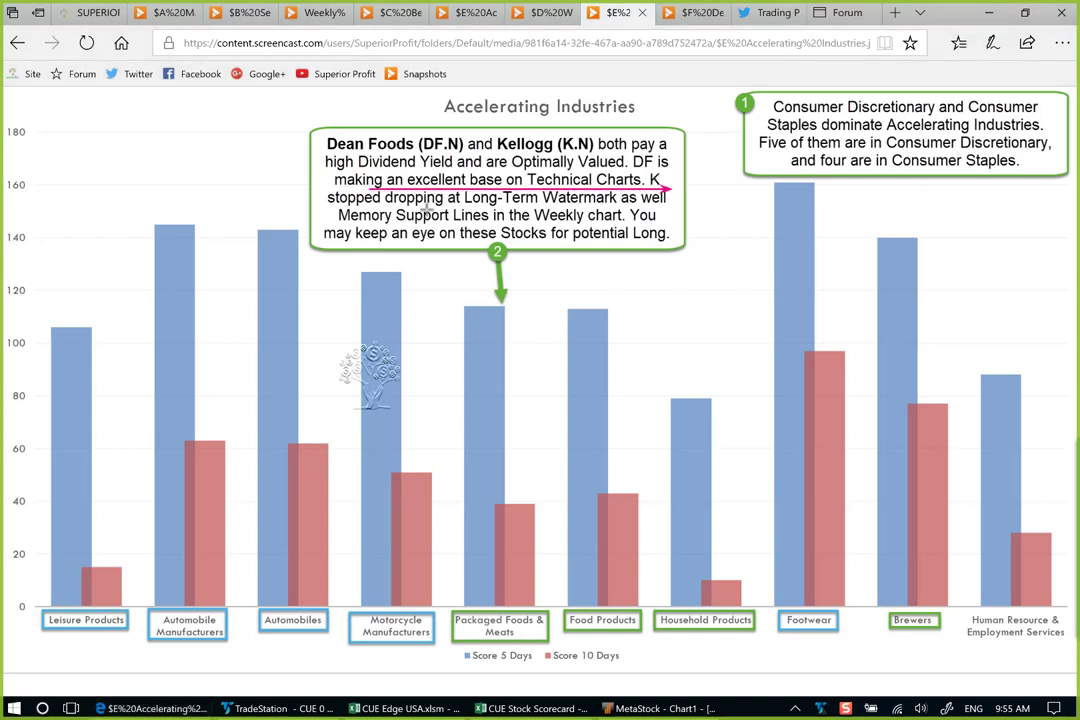
left_click_drag(353, 212, 662, 210)
left_click_drag(383, 226, 610, 224)
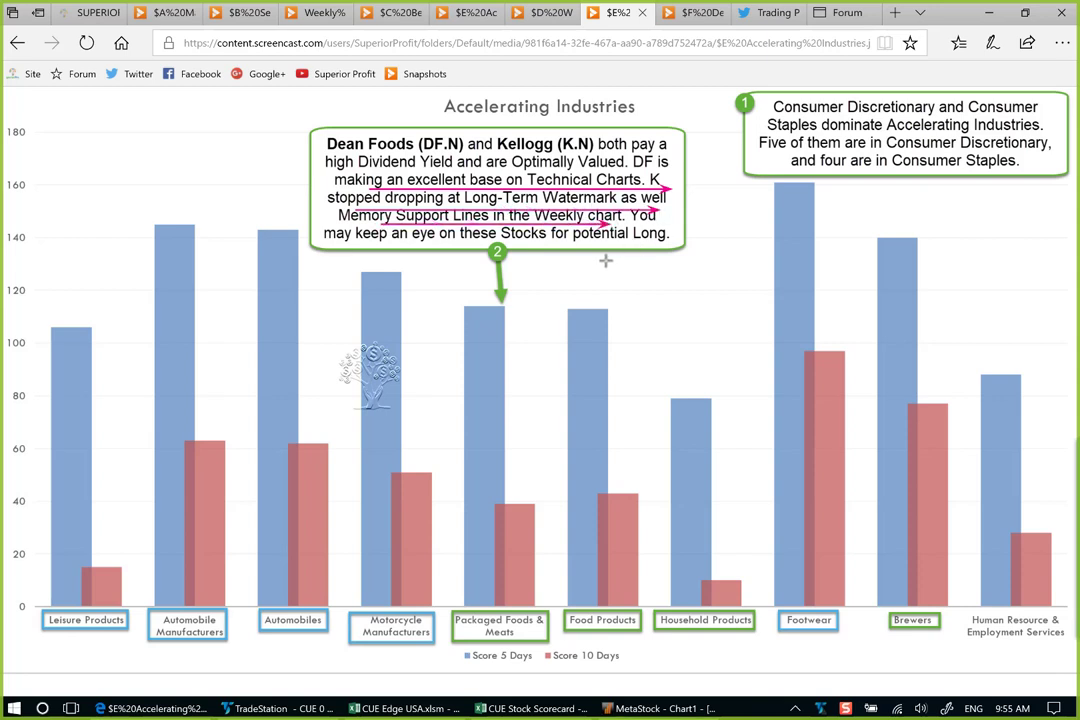
left_click_drag(383, 243, 670, 242)
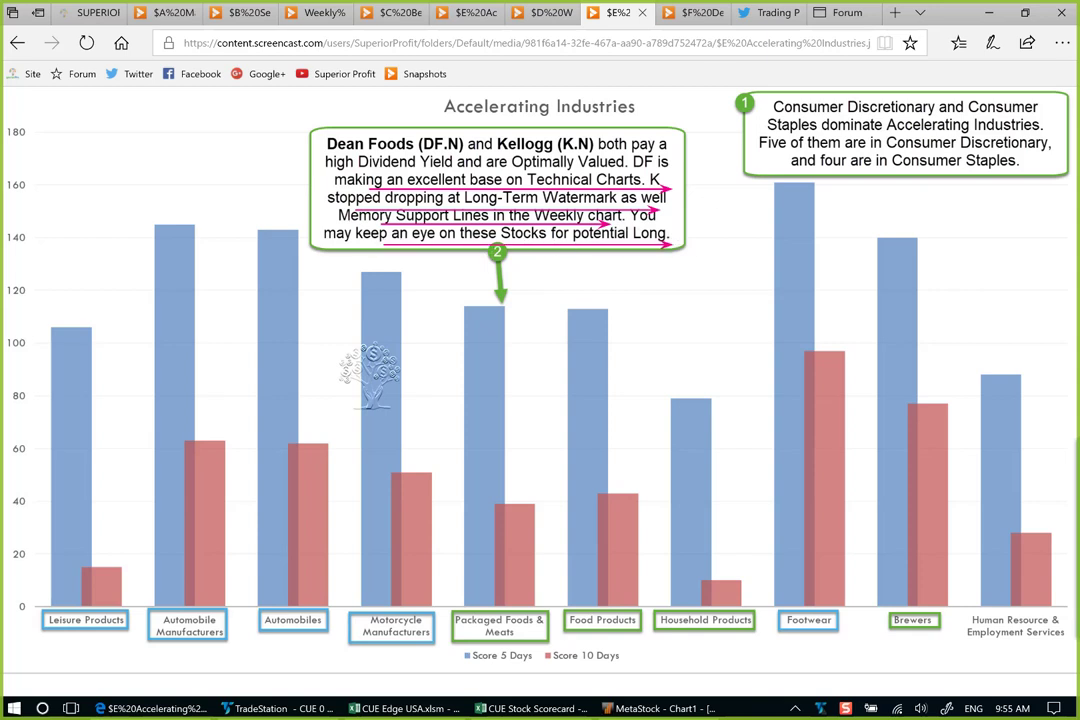
key("e")
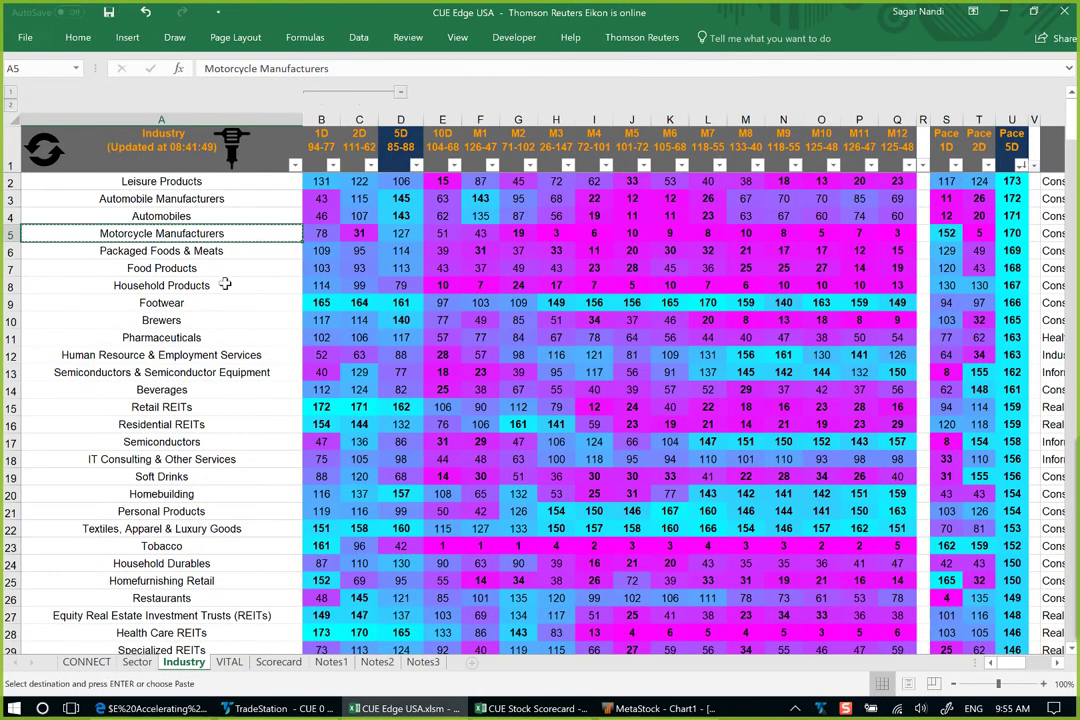
Step: Select the Packaged Foods & Meats industry cell (A6) on the Industry sheet
left_click(9, 251)
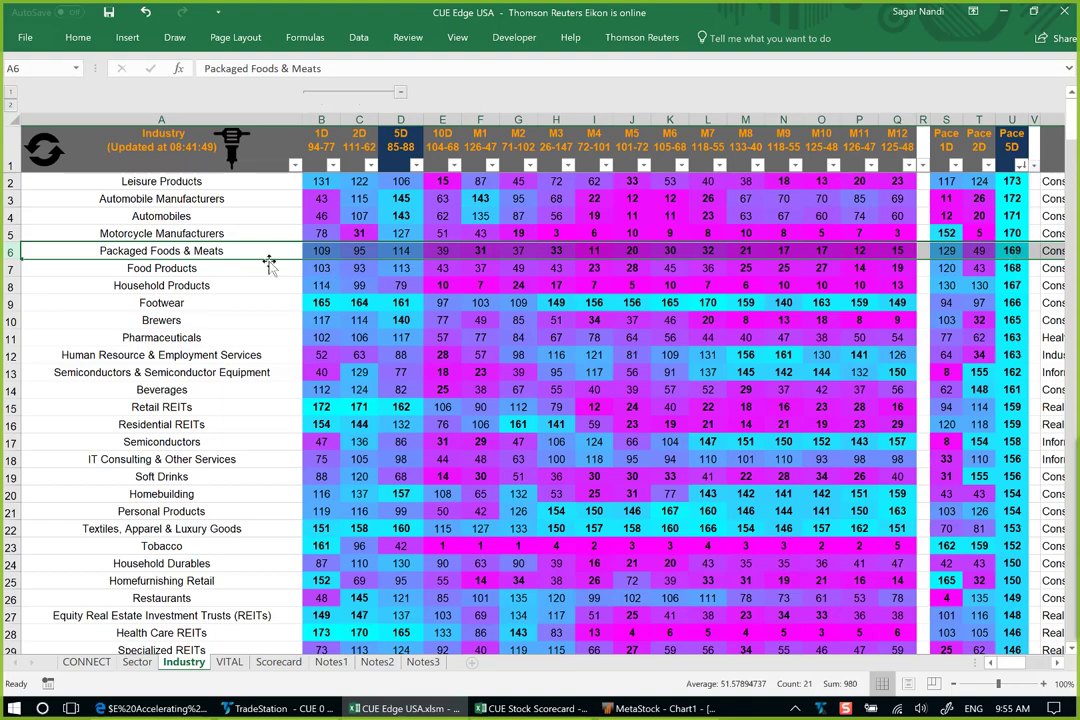
Step: Filter the CUE Stock Scorecard's Industry column to Packaged Foods & Meats, showing MDLZ, KHC, GIS and K
key("ctrl+c")
key("alt+Tab")
key("ctrl+v")
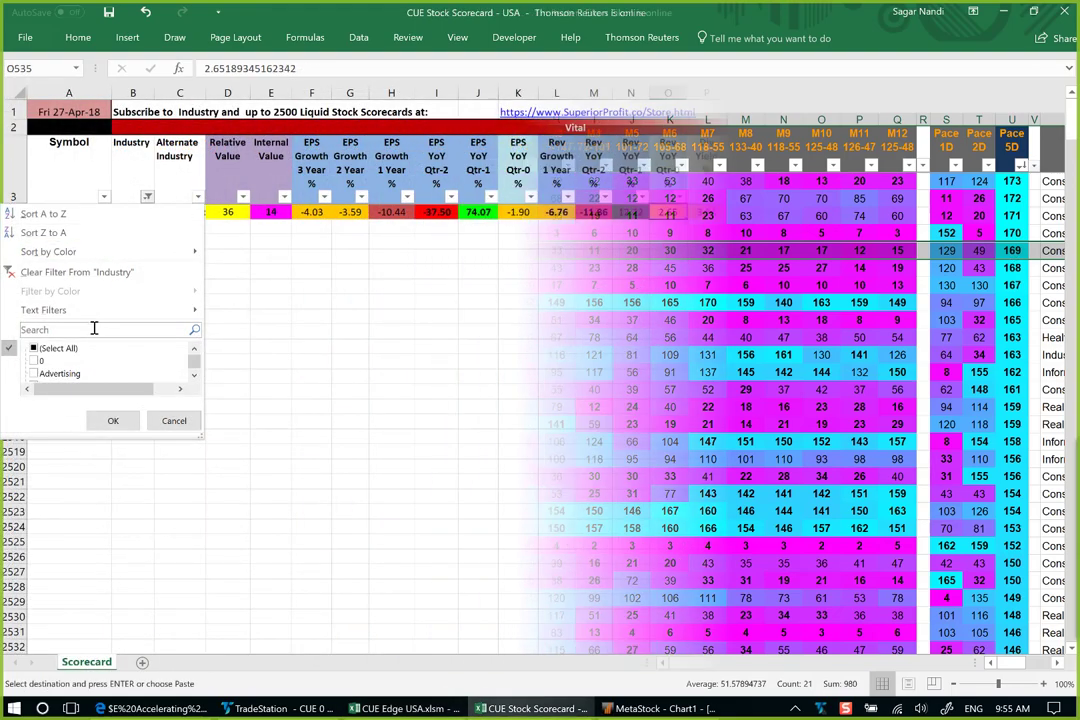
key("Return")
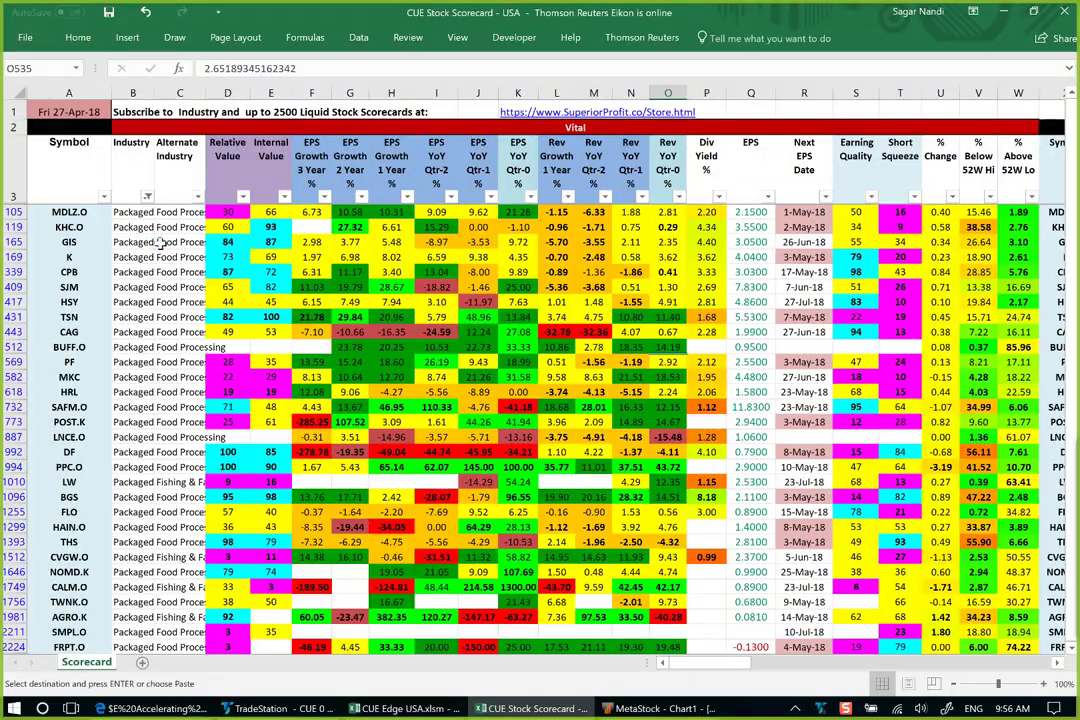
left_click(133, 227)
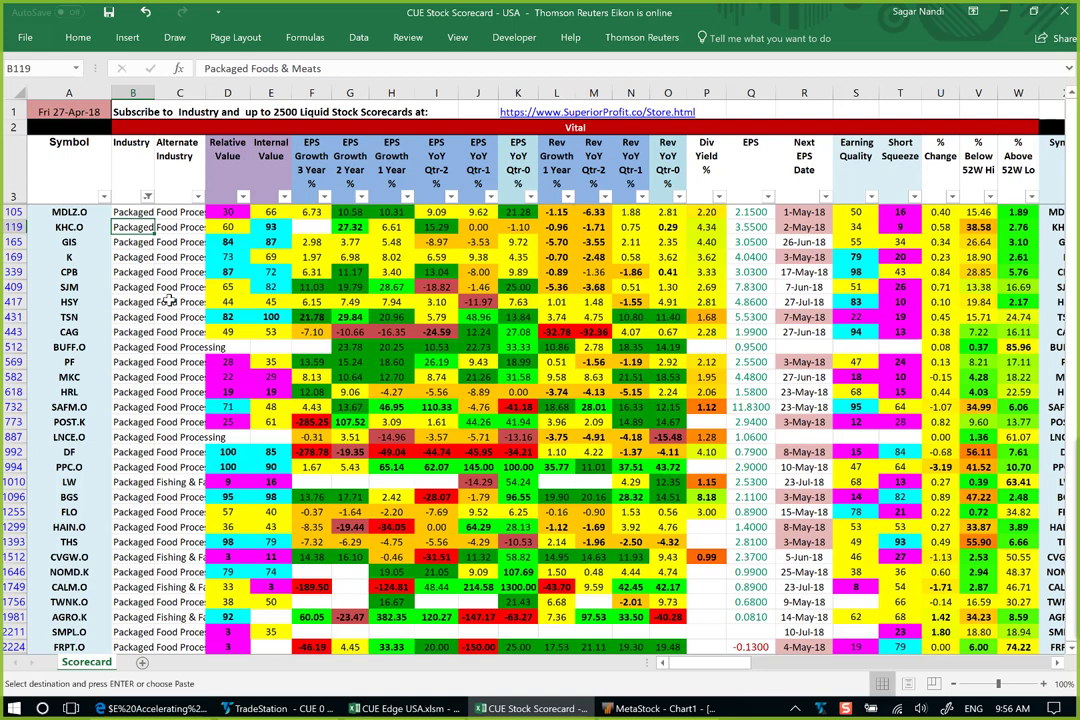
left_click(243, 196)
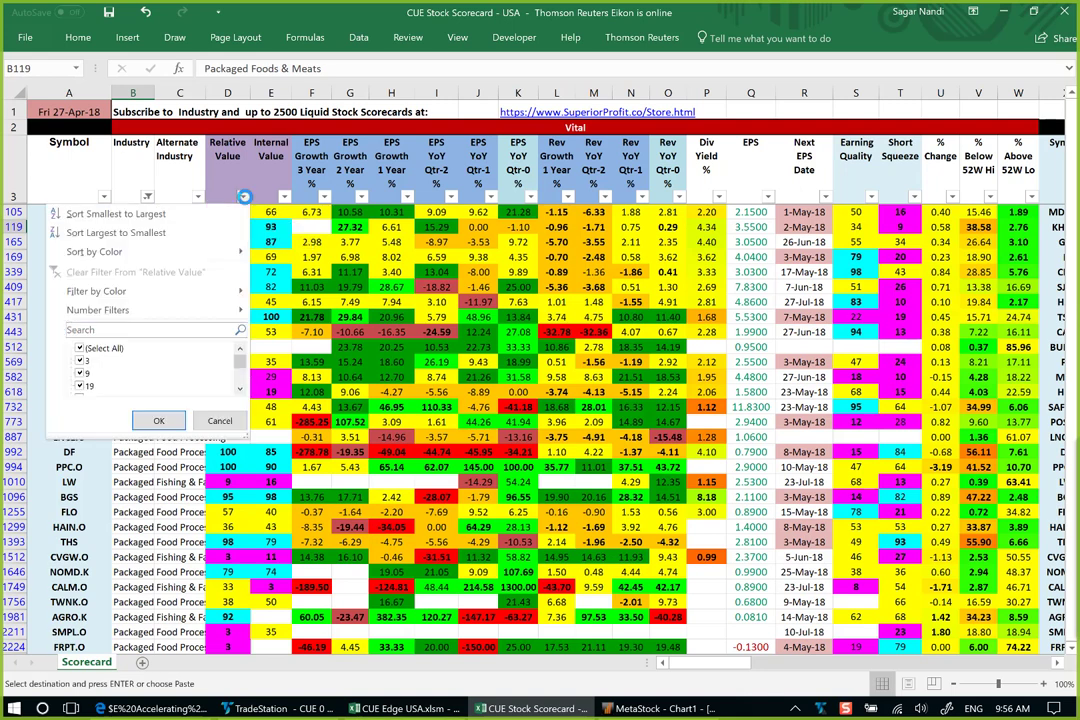
Step: Sort the stocks by Relative Value largest first, select the DF and K rows, and bring up DF's charts
left_click(181, 192)
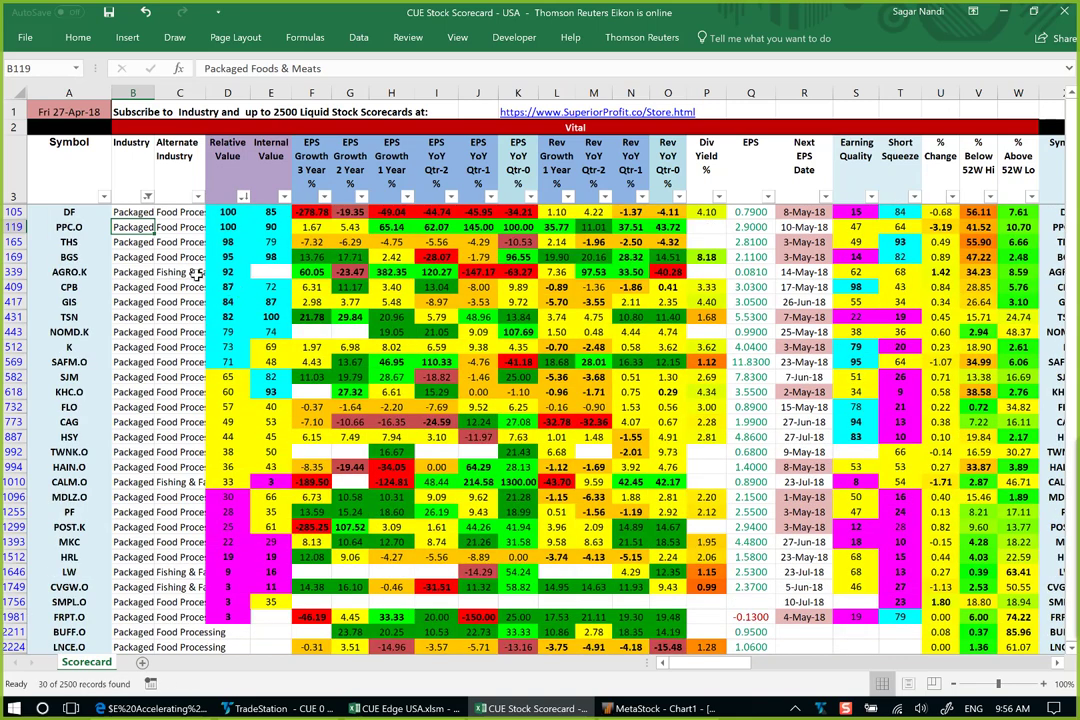
left_click(12, 211)
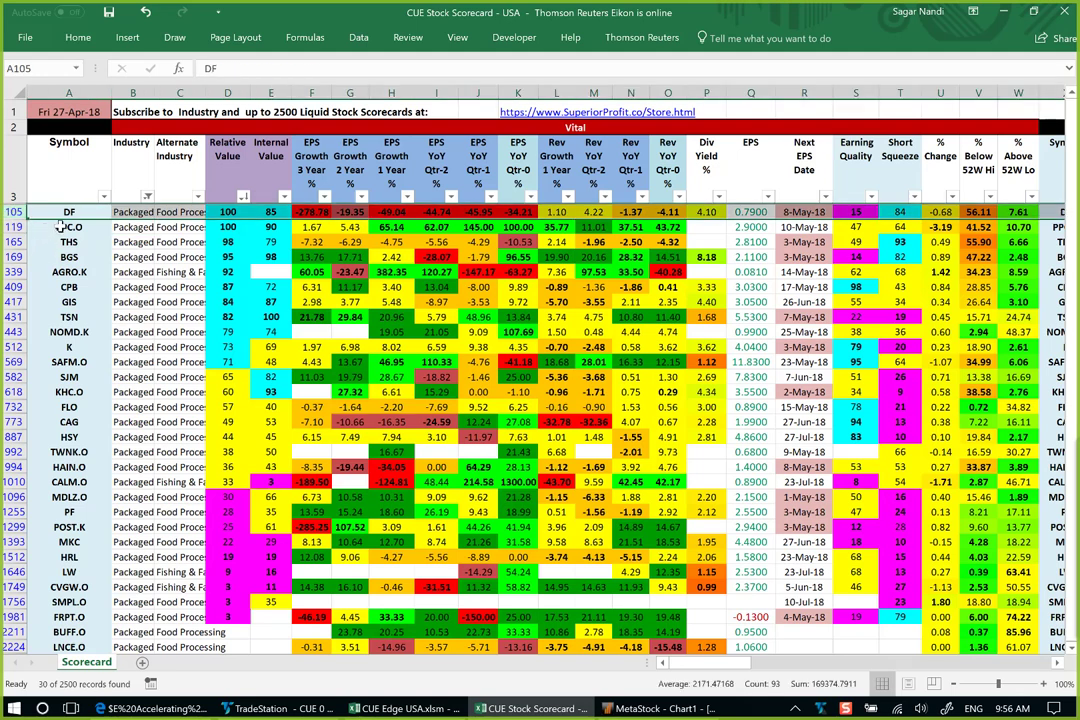
left_click(14, 347, "ctrl")
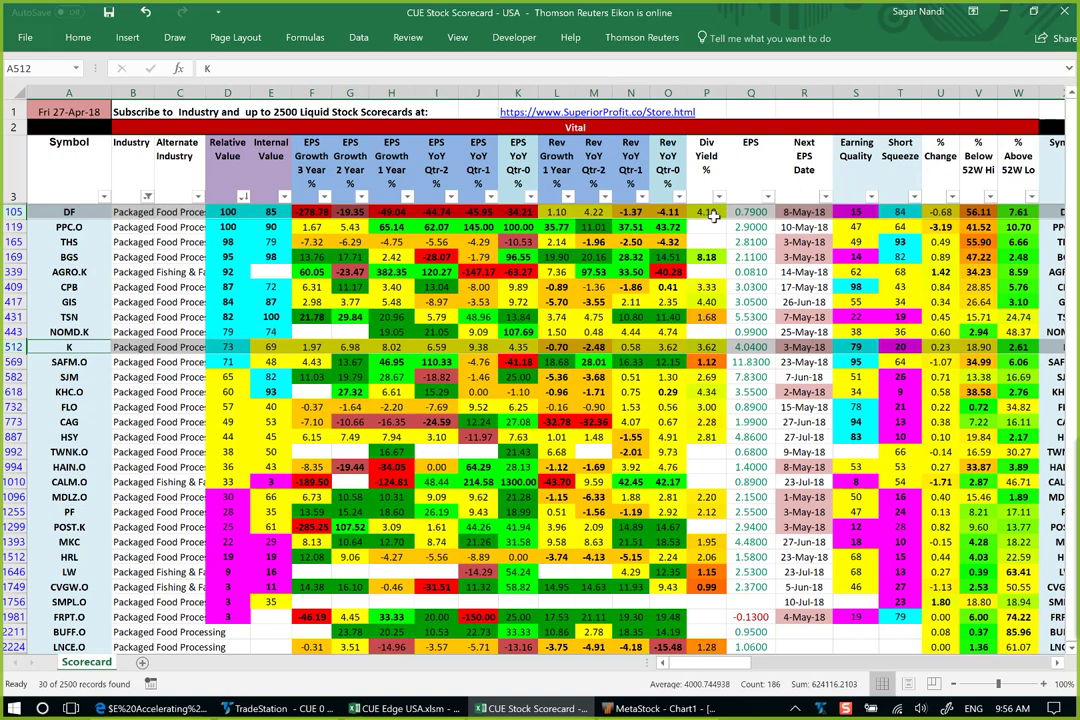
left_click(903, 215)
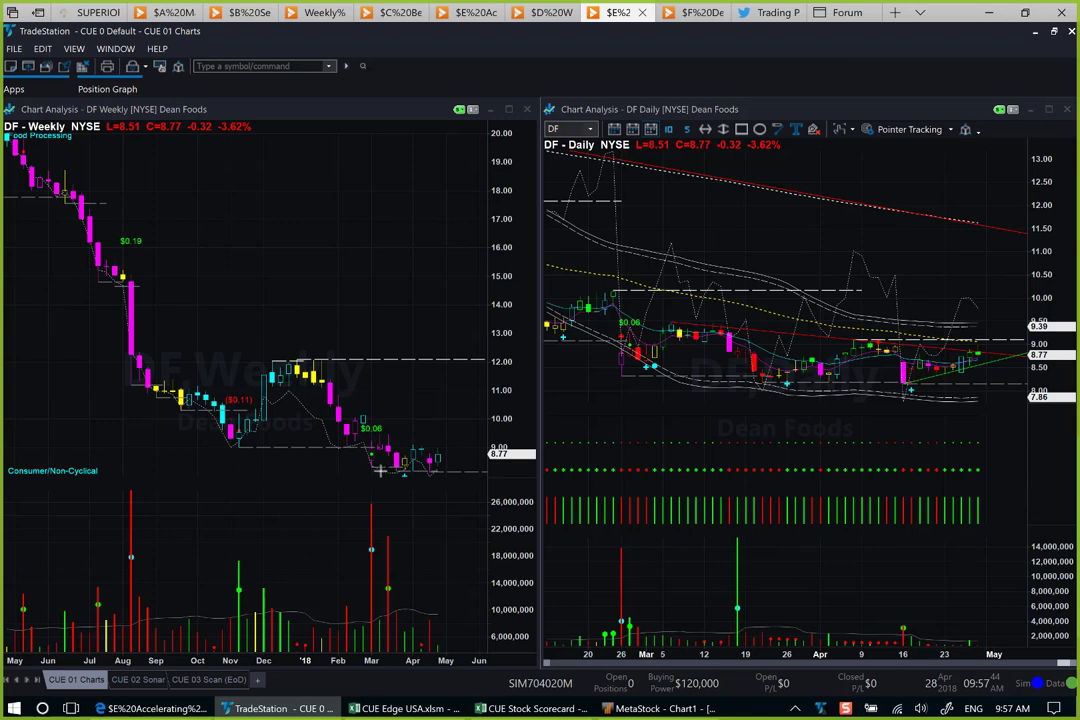
Step: Draw magenta arrows on the DF weekly chart at the recent low, the March low, 9.00 and the November low
left_click_drag(375, 470, 466, 476)
left_click_drag(336, 490, 366, 468)
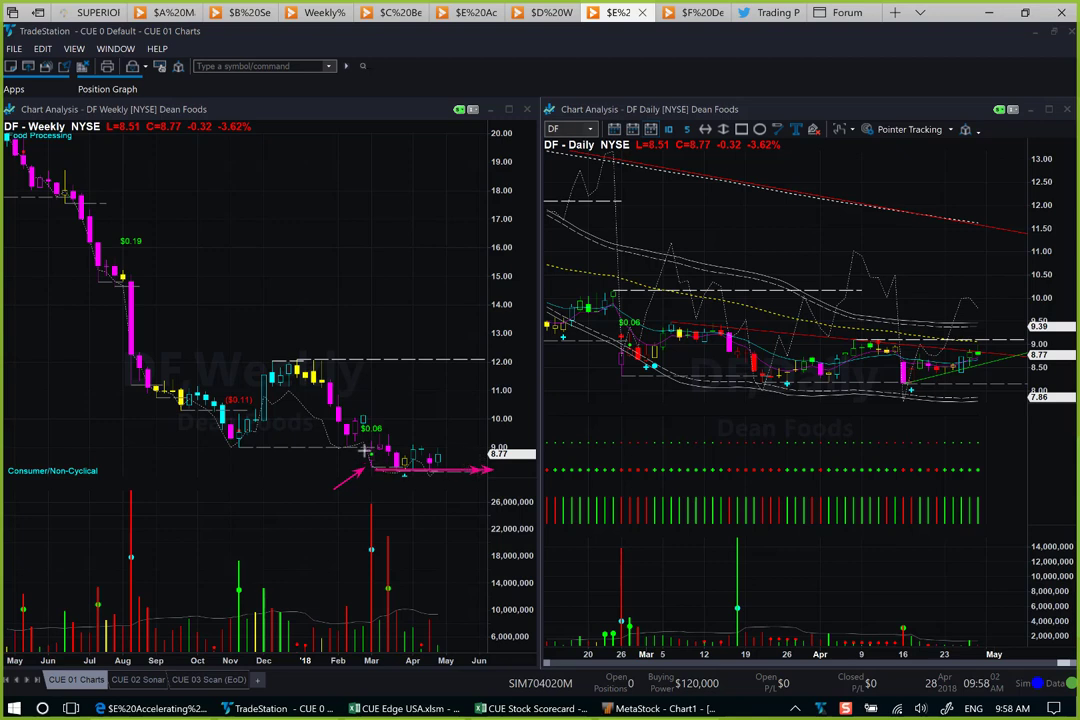
left_click_drag(368, 450, 488, 450)
left_click_drag(220, 466, 490, 447)
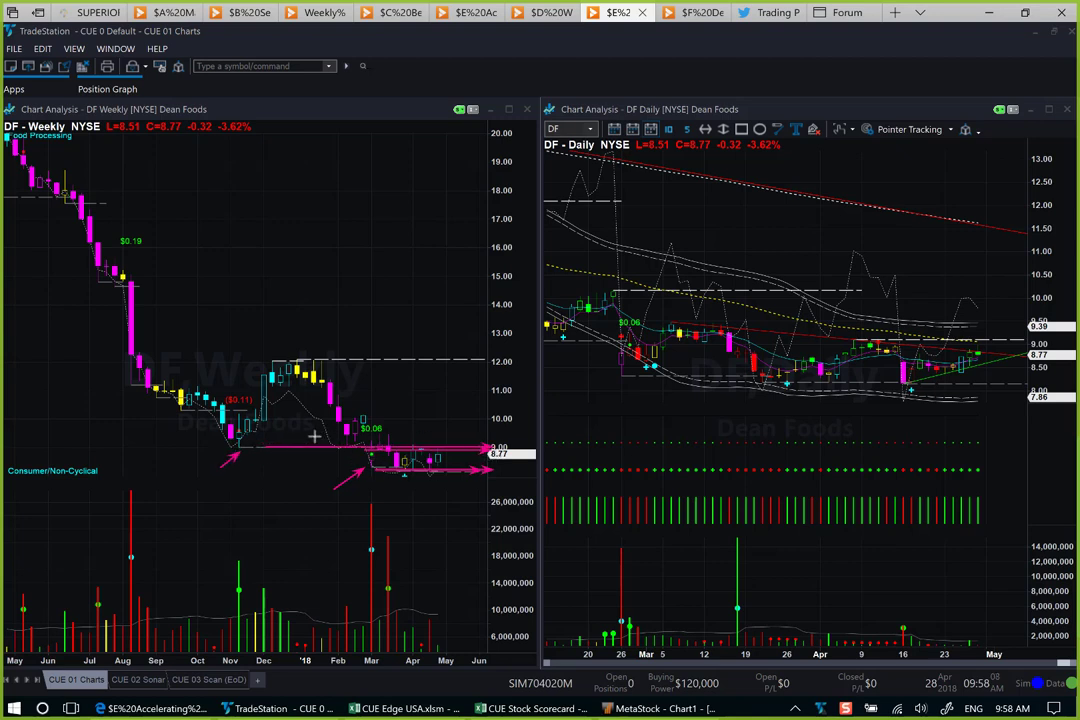
mouse_move(336, 458)
left_mouse_down()
mouse_move(395, 488)
mouse_move(449, 465)
mouse_move(467, 442)
left_mouse_up()
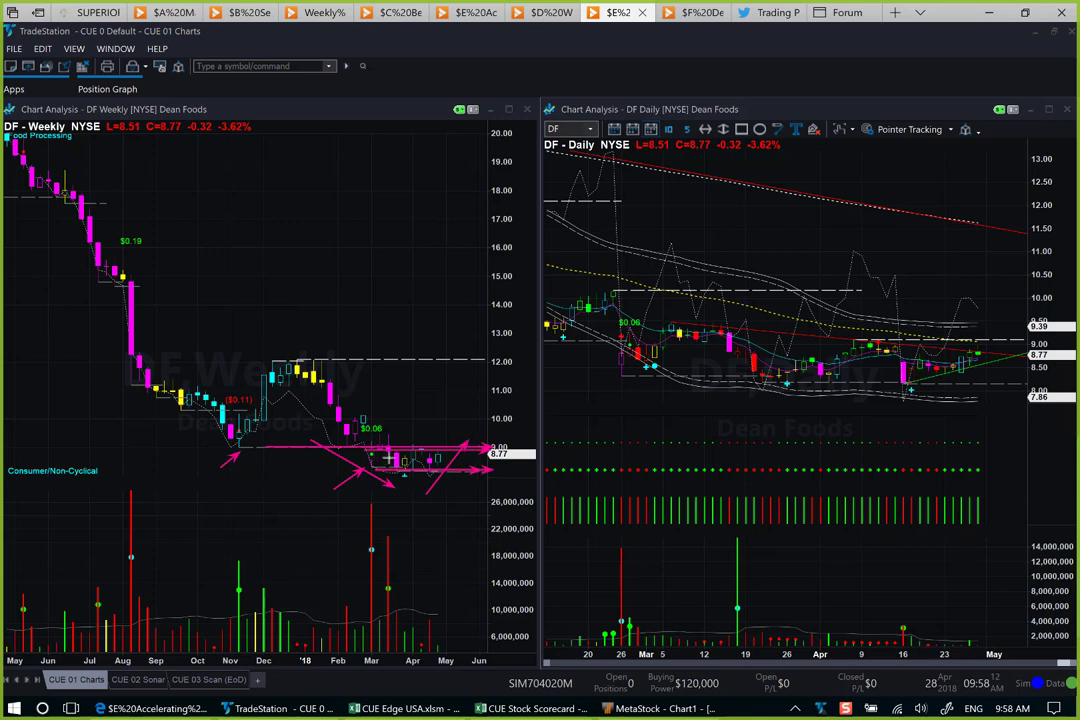
left_click_drag(379, 461, 429, 463)
Step: Arrow the DF daily falling trendline and the latest bars' rise, then load symbol K
left_click_drag(848, 340, 1022, 356)
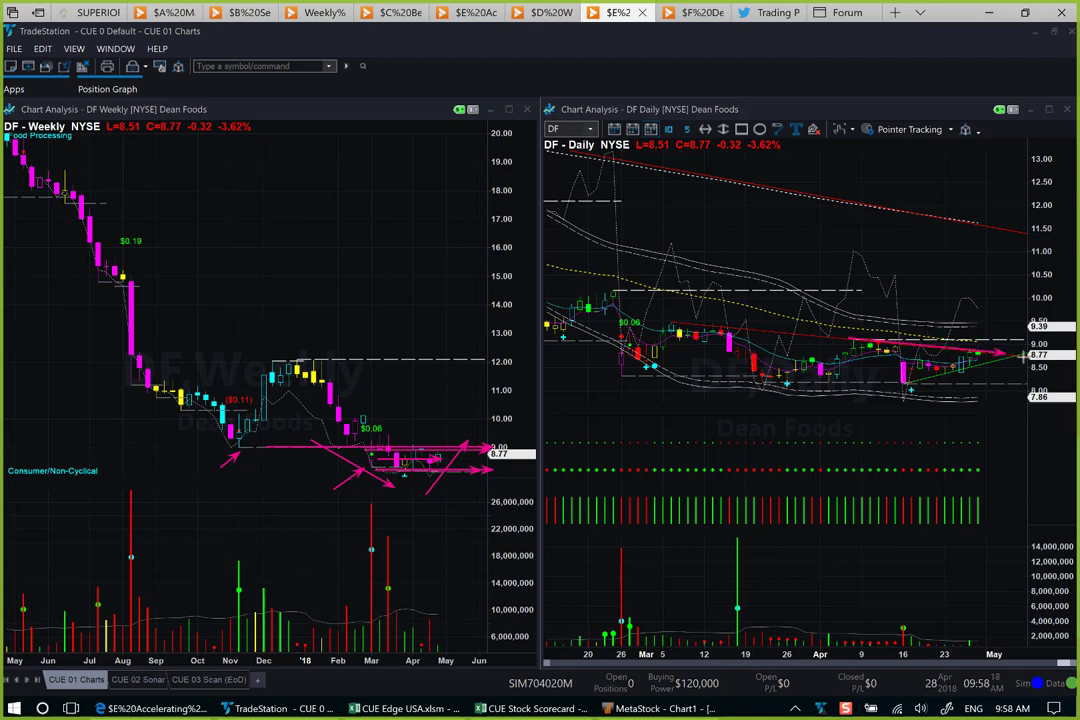
mouse_move(931, 386)
left_mouse_down()
mouse_move(1030, 355)
mouse_move(996, 340)
mouse_move(1012, 316)
left_mouse_up()
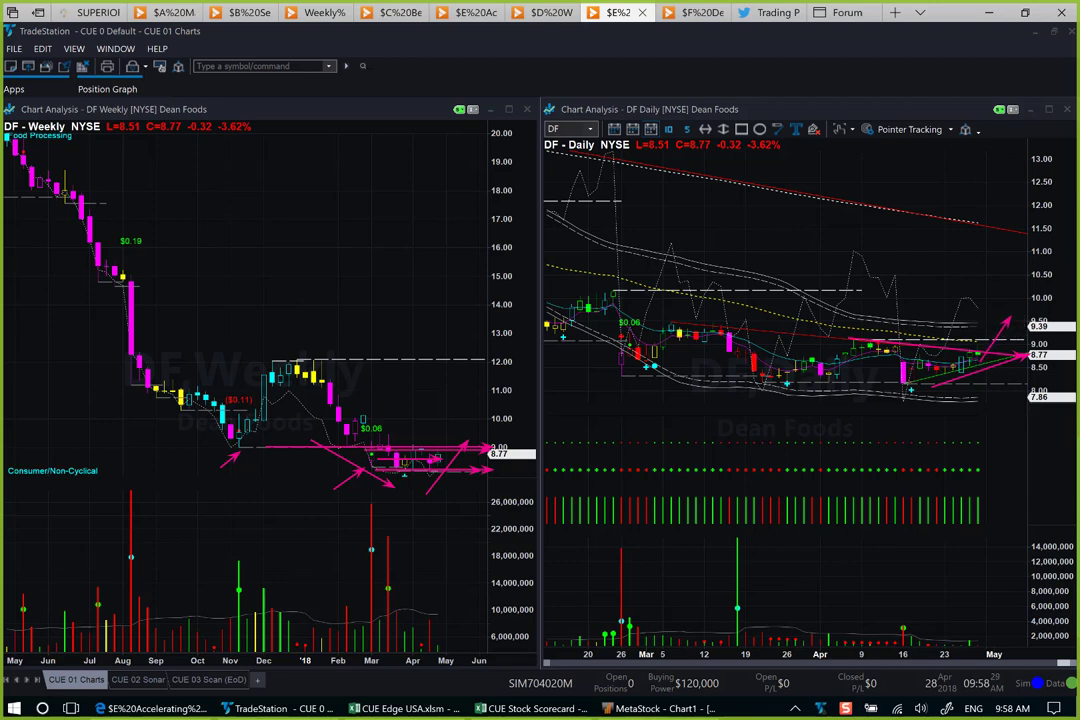
key("Down")
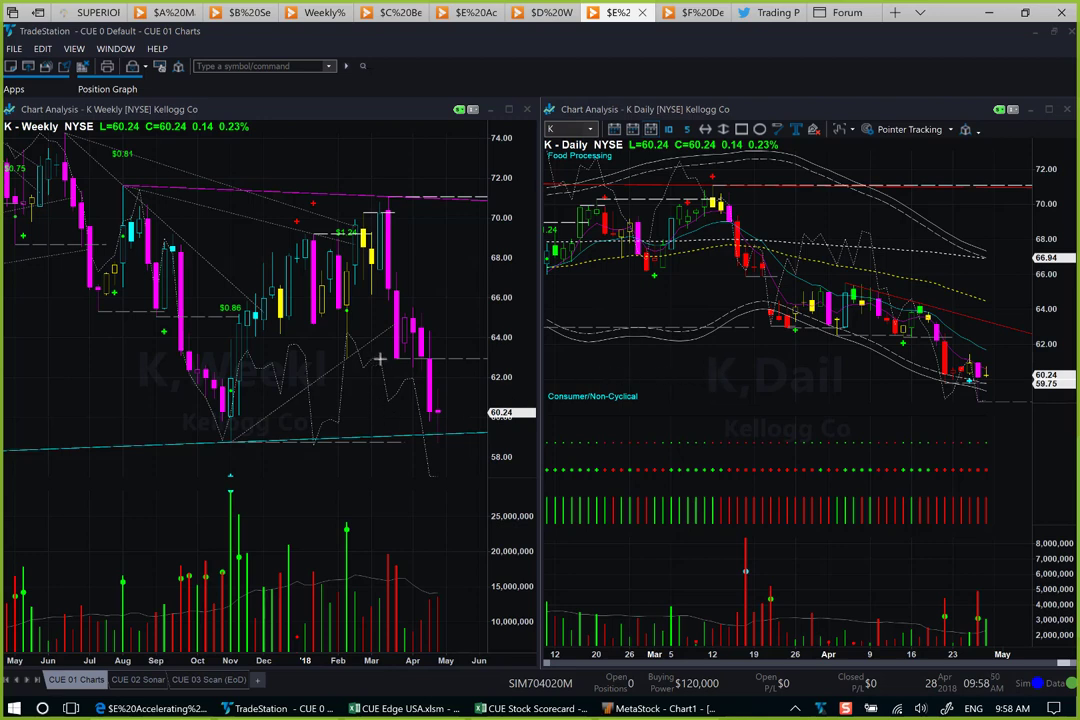
Step: Mark the K weekly chart with arrows for the sell-off and weekly support, plus a long-term support line
left_click_drag(368, 301, 409, 423)
left_click_drag(421, 436, 516, 431)
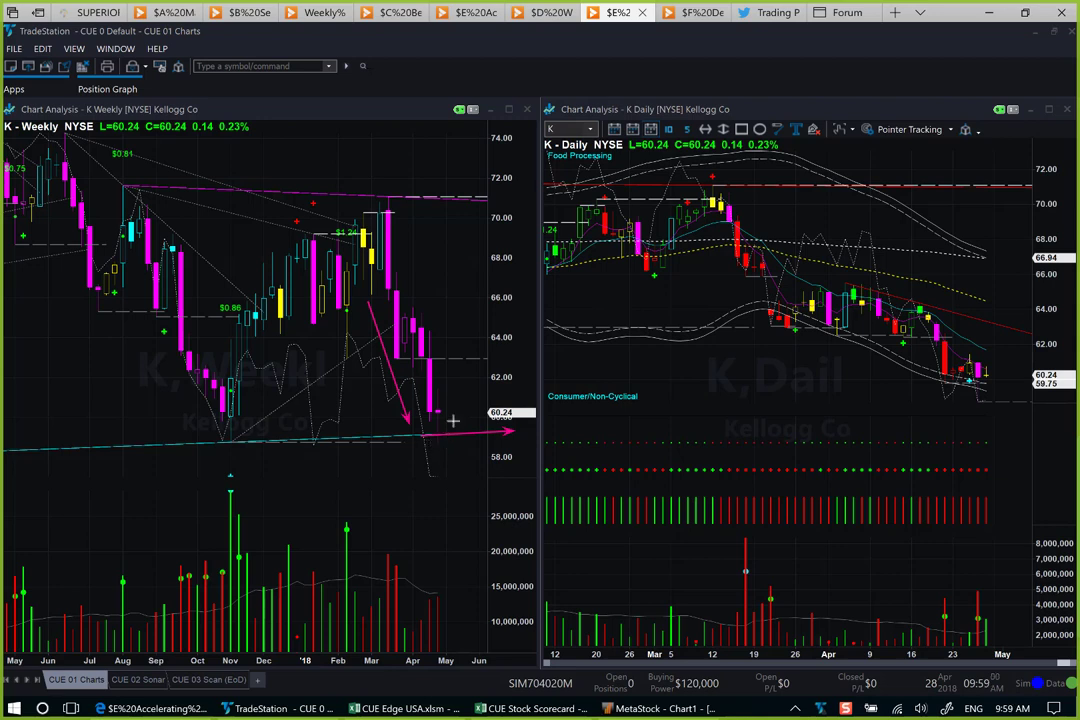
mouse_move(474, 396)
left_mouse_down()
mouse_move(448, 412)
mouse_move(433, 461)
mouse_move(463, 431)
left_mouse_up()
left_click_drag(240, 443, 497, 443)
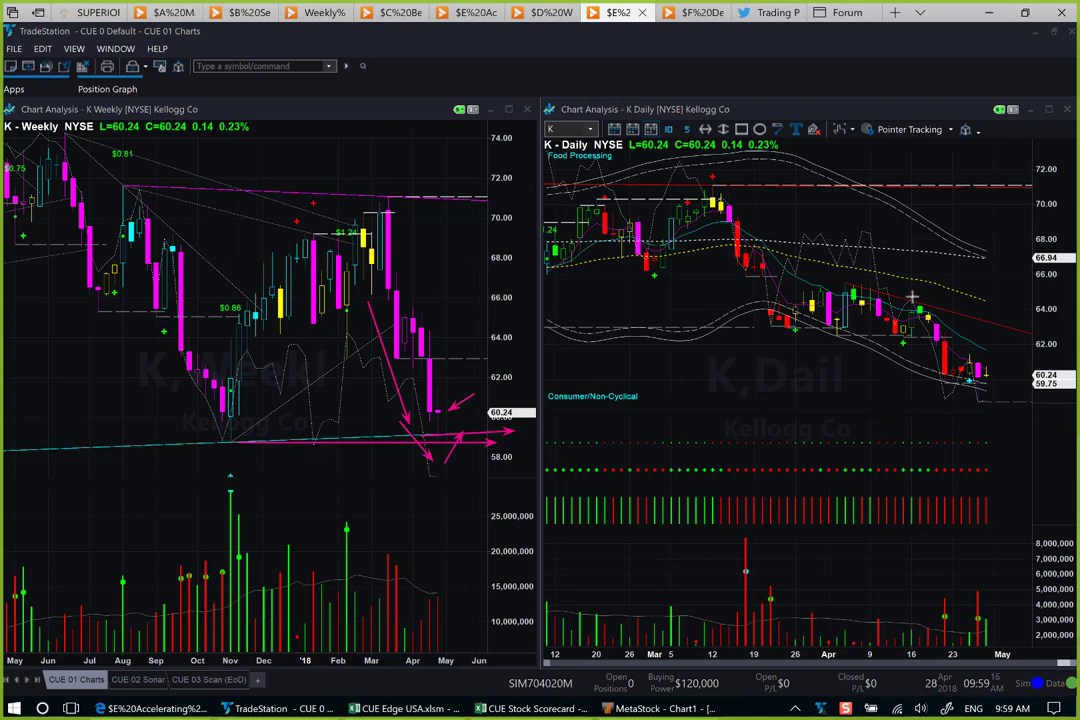
Step: Draw two falling trendlines on the K daily chart and an upward arrow from the latest candle
mouse_move(912, 297)
left_mouse_down()
mouse_move(1034, 317)
mouse_move(1030, 328)
left_mouse_up()
left_click_drag(858, 289, 1040, 334)
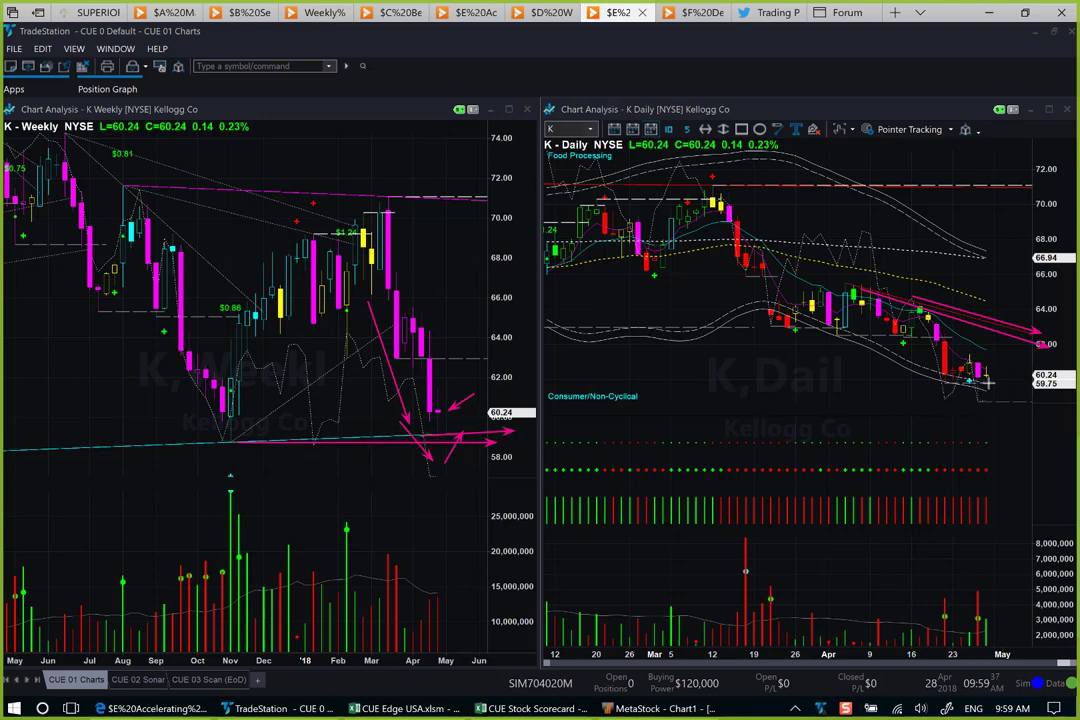
left_click_drag(999, 378, 1038, 308)
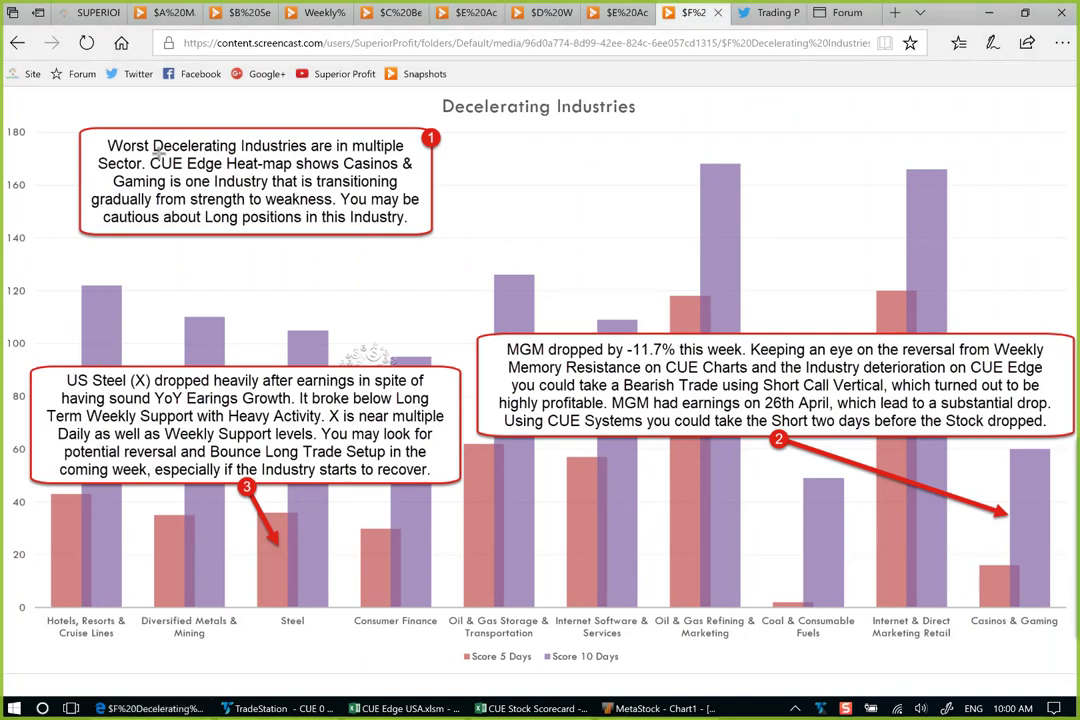
Step: Underline the Decelerating Industries callout lines about Casinos & Gaming and arrow the Casinos & Gaming bars
left_click_drag(155, 153, 370, 152)
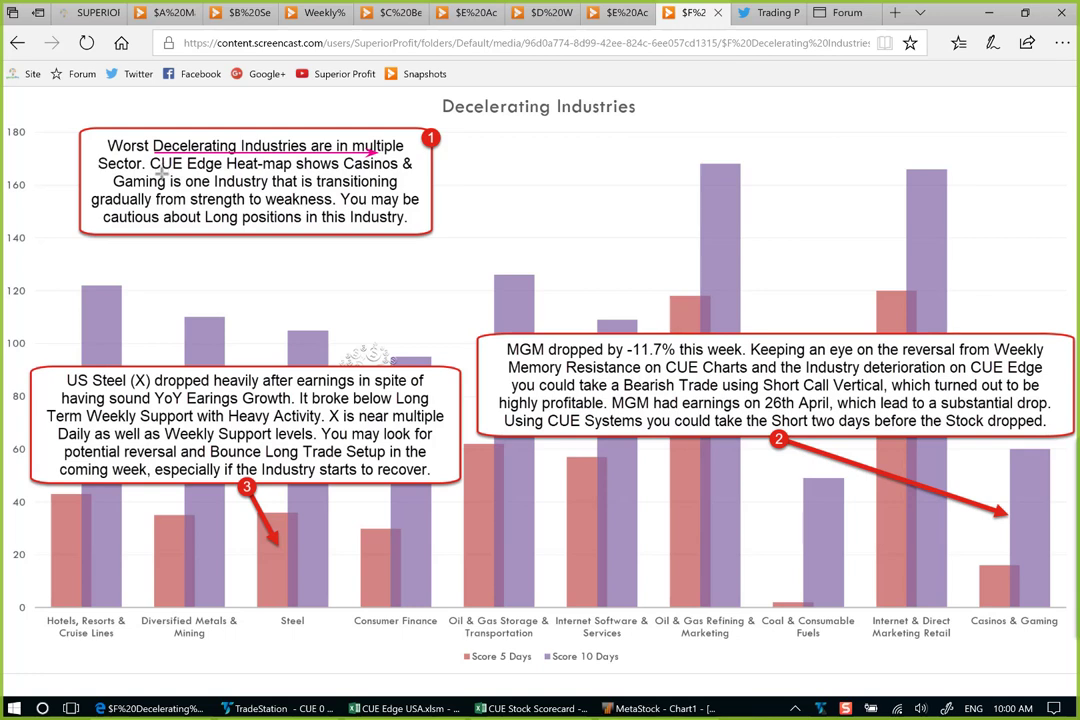
left_click_drag(151, 172, 410, 171)
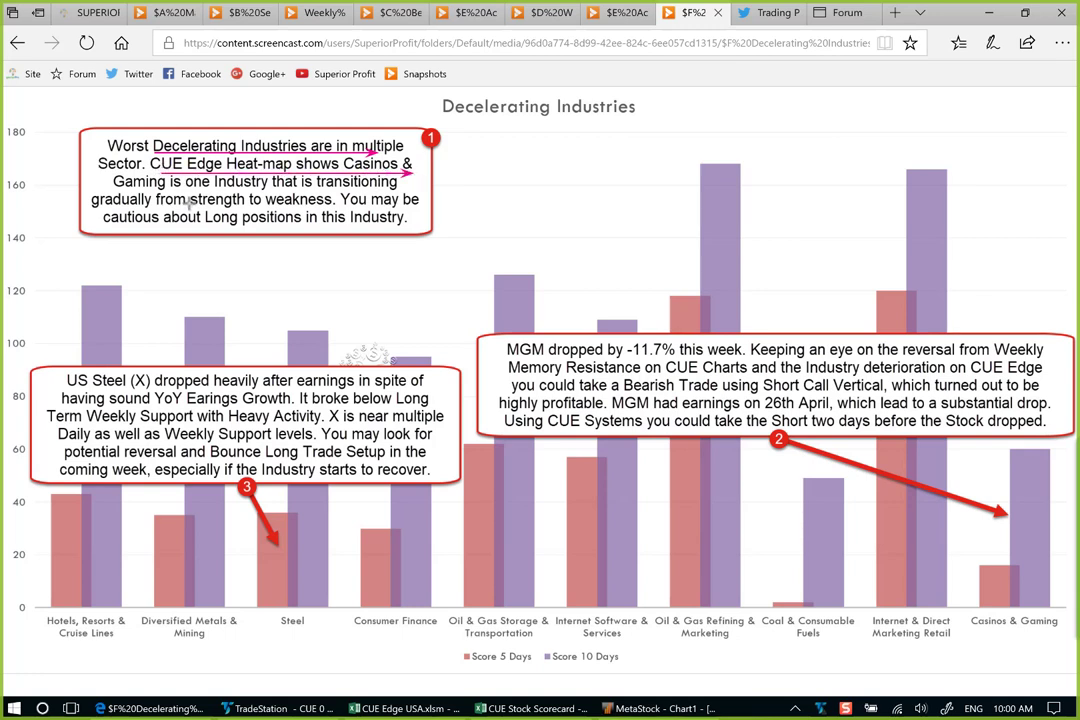
left_click_drag(113, 190, 370, 190)
left_click_drag(128, 209, 325, 212)
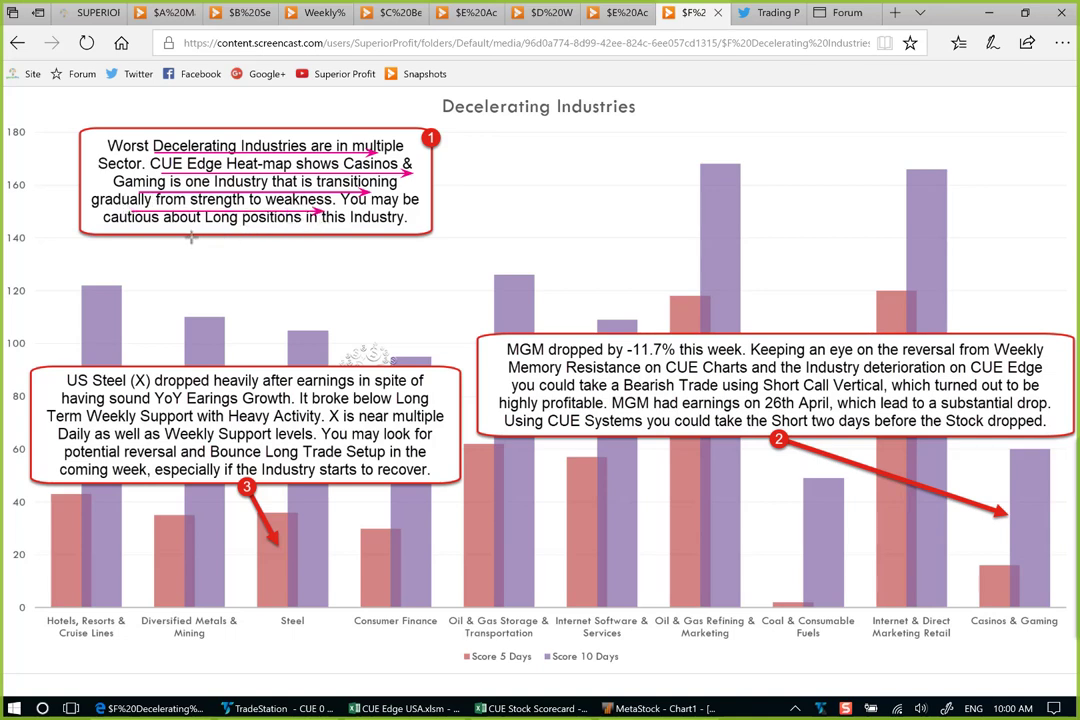
left_click_drag(148, 227, 378, 227)
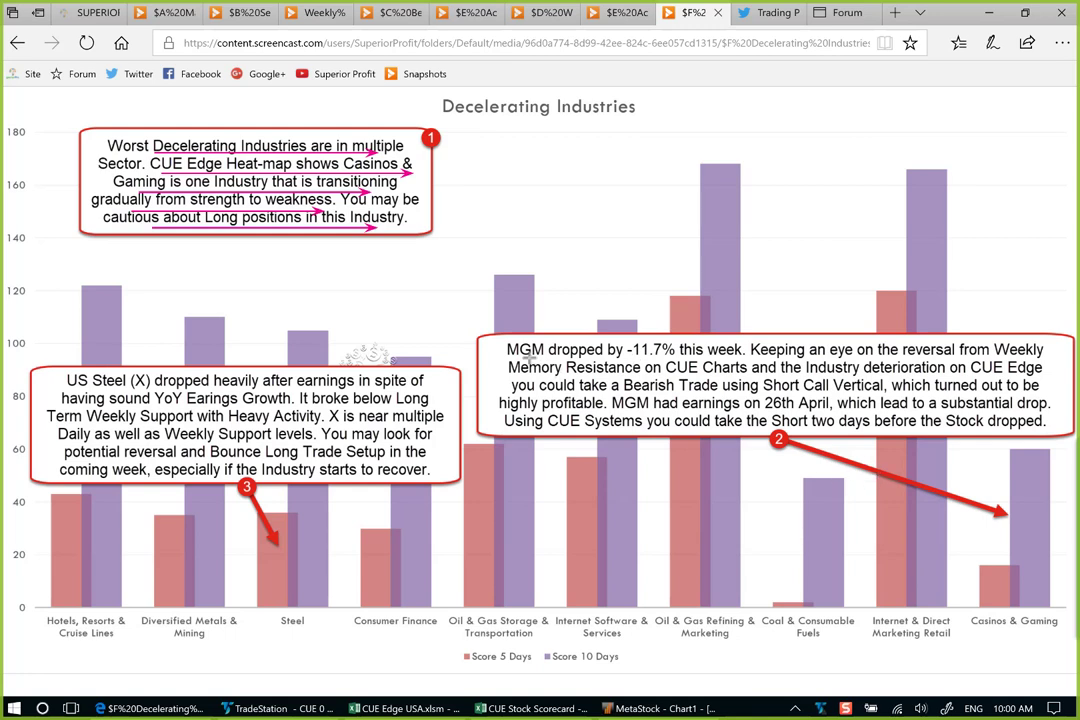
left_click_drag(980, 522, 1027, 591)
Step: Underline the MGM note's -11.7% drop, weekly reversal, Memory Resistance and Bearish Trade lines
left_click_drag(522, 357, 740, 356)
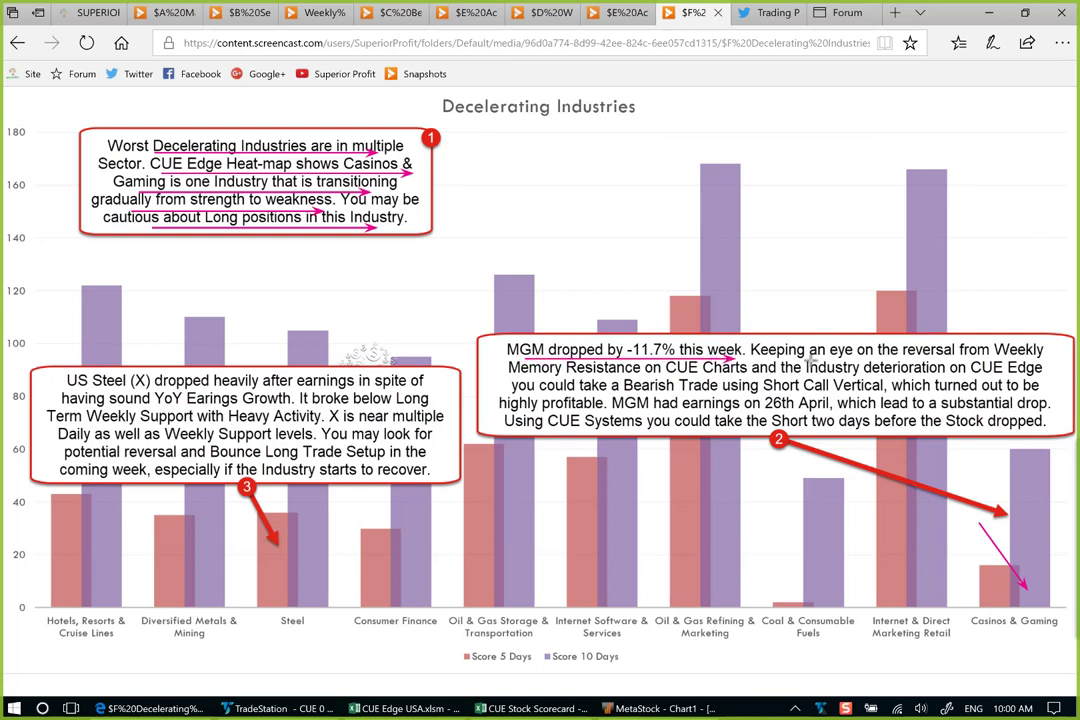
left_click_drag(783, 360, 1030, 361)
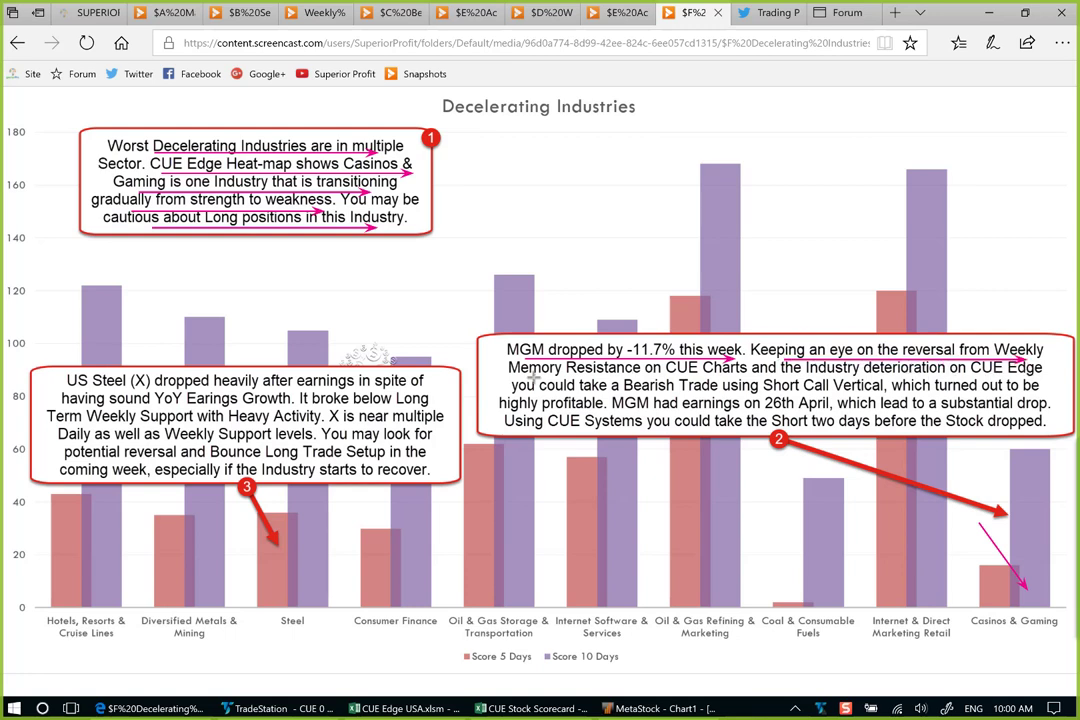
left_click_drag(509, 376, 1040, 376)
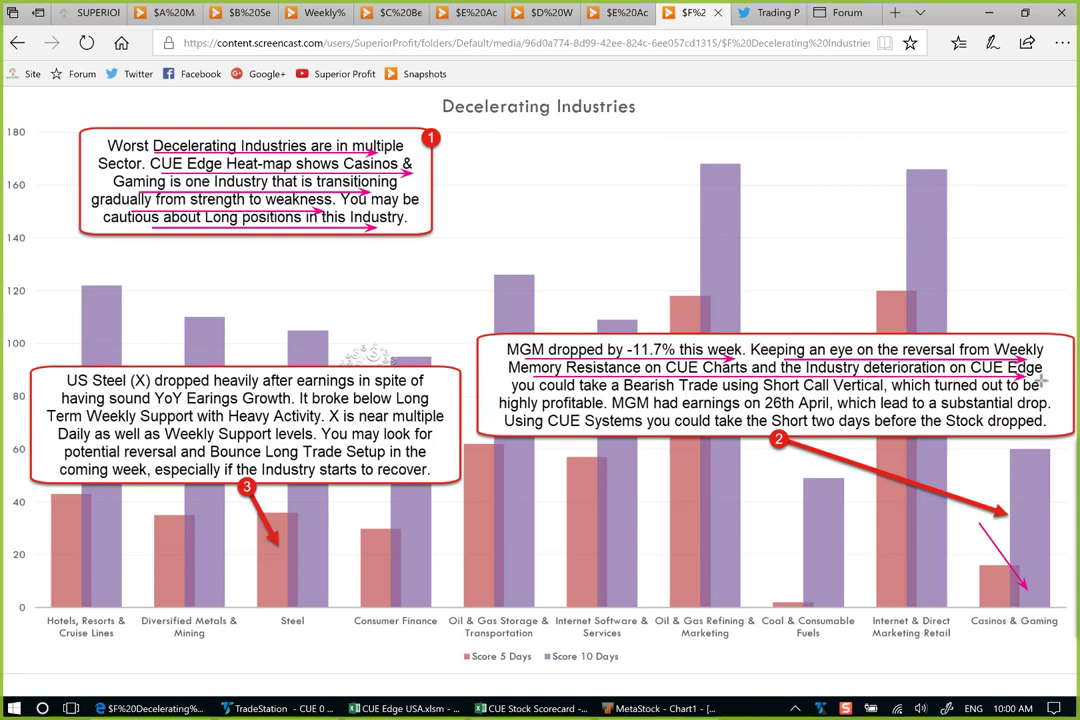
left_click_drag(556, 396, 962, 394)
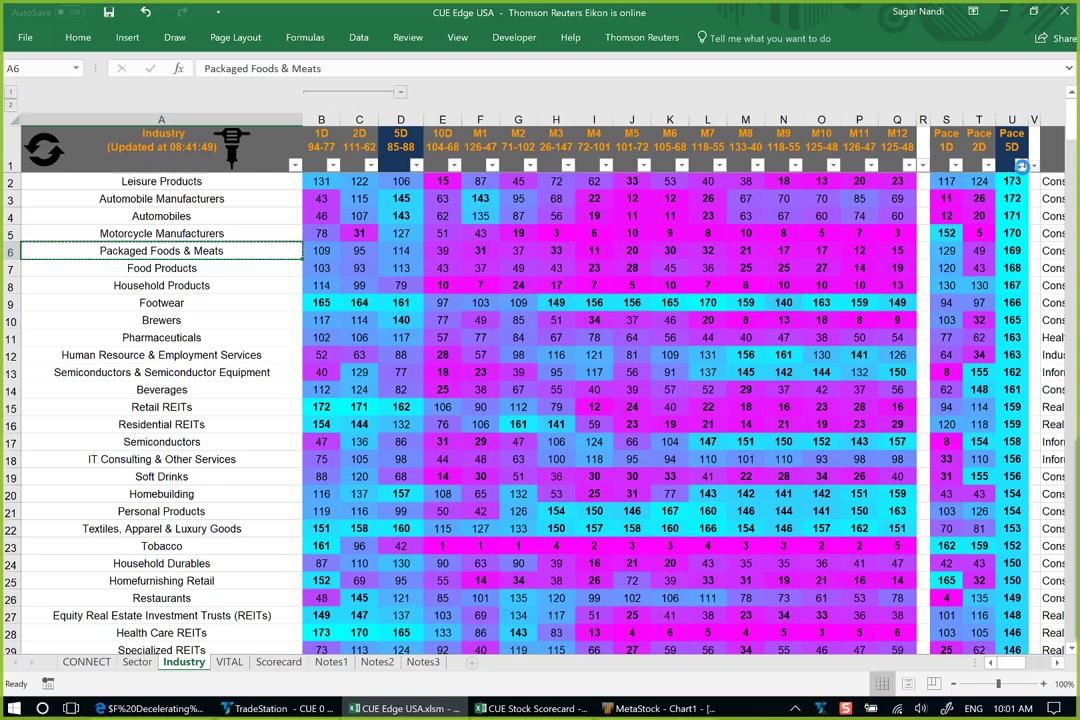
Step: Sort industries by Pace 5D smallest to largest, select Casinos & Gaming, and bring up MGM's charts
left_click(1020, 165)
left_click(986, 186)
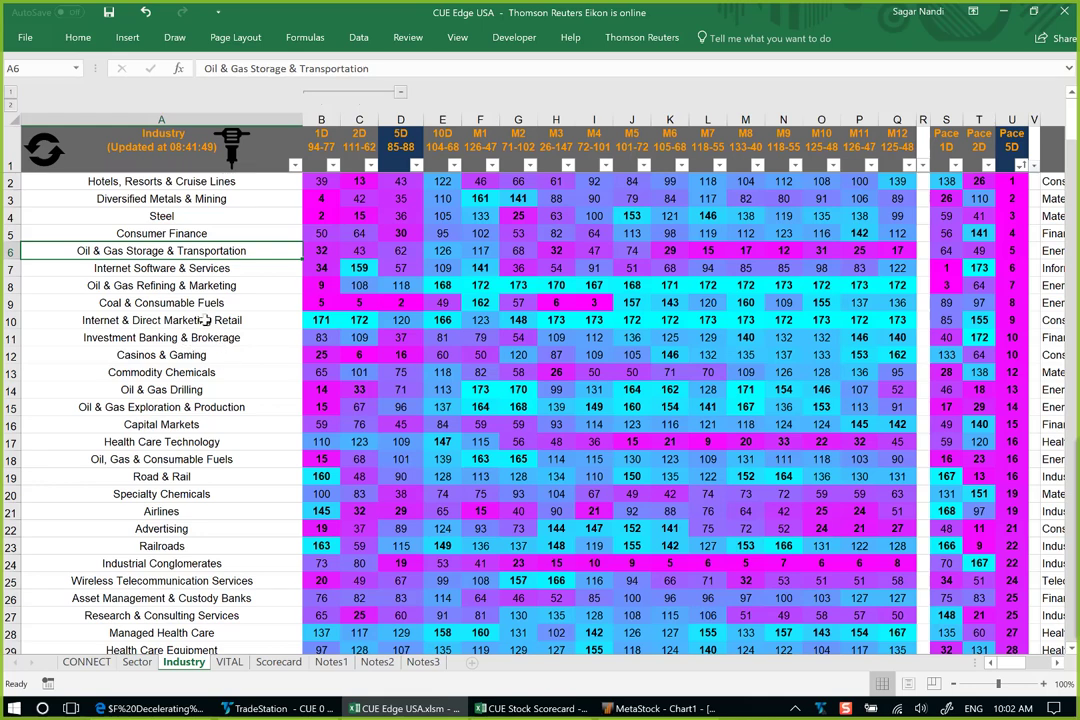
left_click(9, 355)
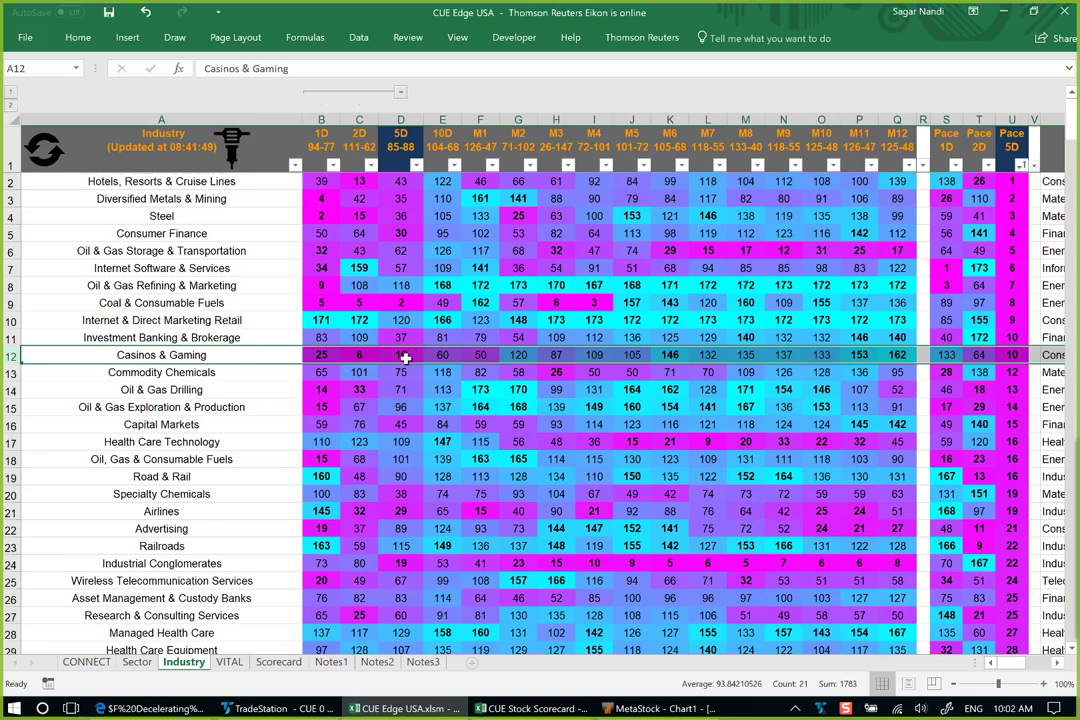
left_click(1024, 358)
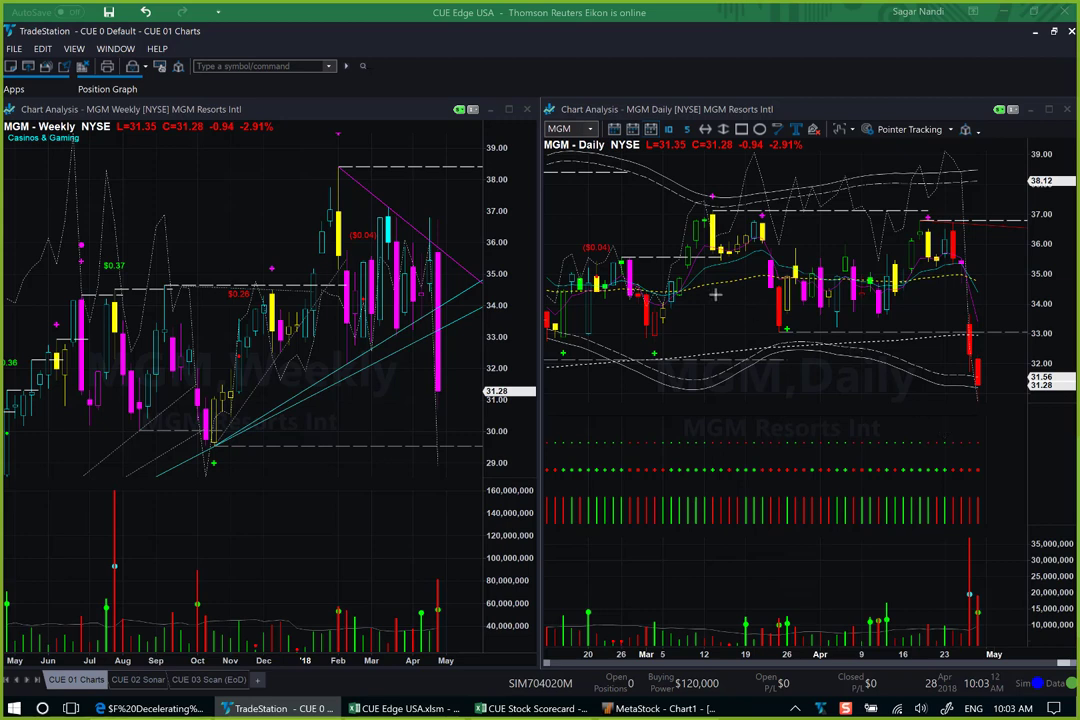
Step: Draw downward arrows on the MGM weekly chart from the recent high, undoing a stray mark
left_click_drag(397, 180, 427, 229)
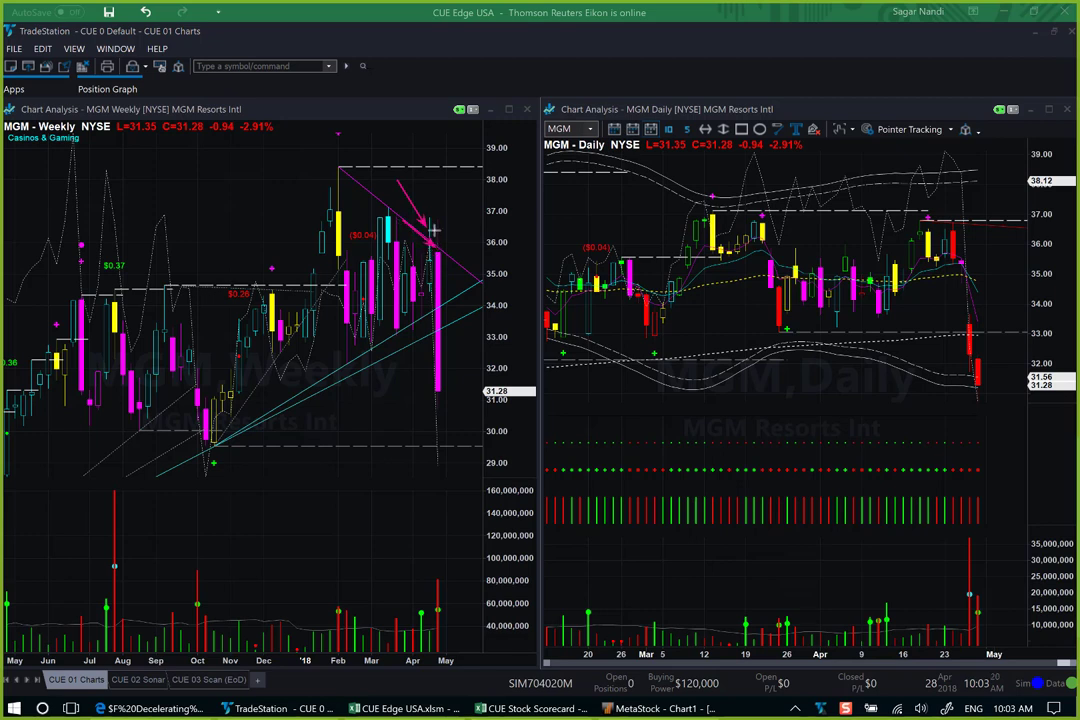
mouse_move(430, 215)
left_mouse_down()
mouse_move(418, 224)
mouse_move(430, 242)
left_mouse_up()
key("ctrl+z")
key("ctrl+z")
mouse_move(431, 238)
left_mouse_down()
mouse_move(437, 216)
mouse_move(477, 279)
left_mouse_up()
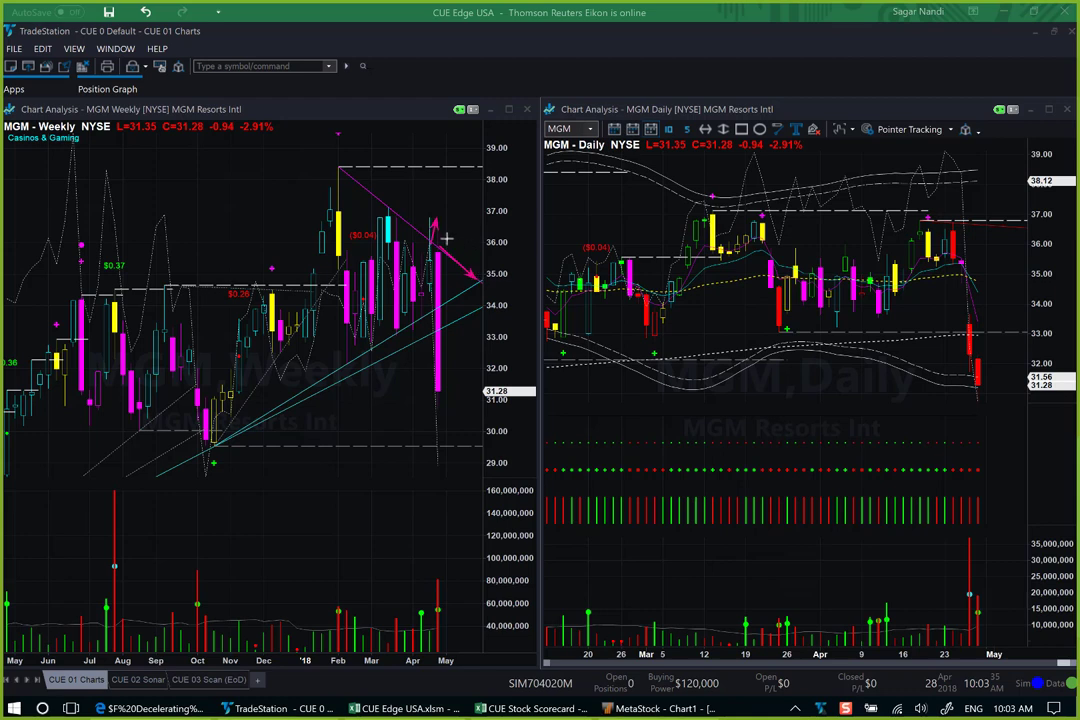
left_click_drag(436, 222, 453, 256)
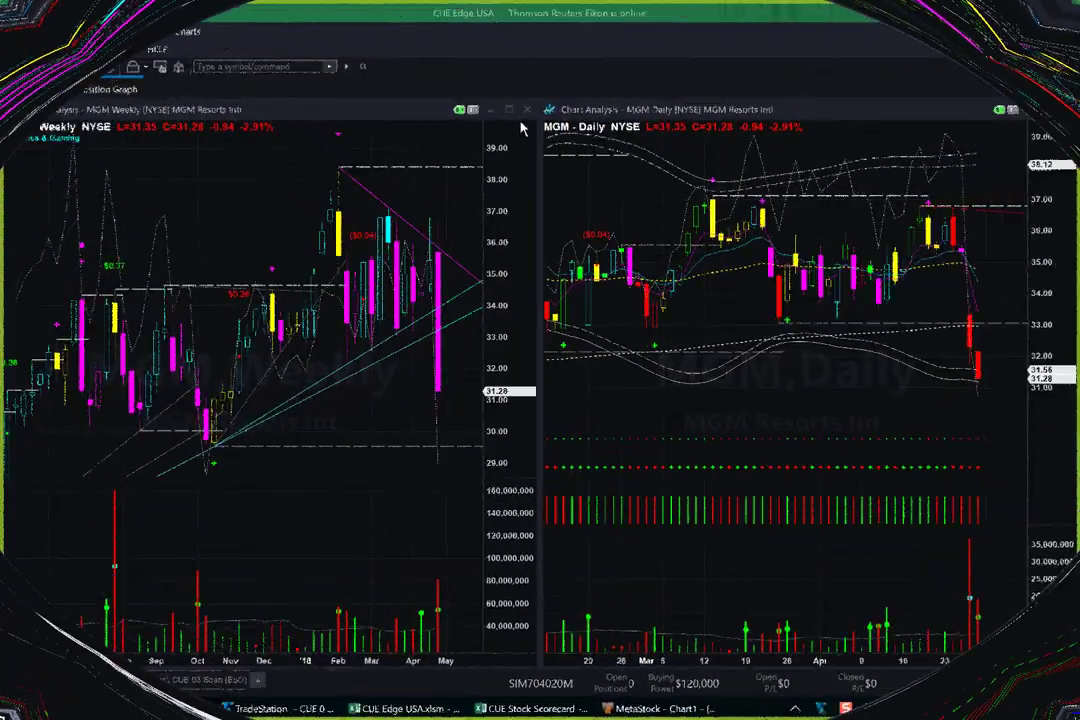
Step: Maximize the MGM weekly chart and add a horizontal line at 35.92, nudged down slightly
left_click(509, 110)
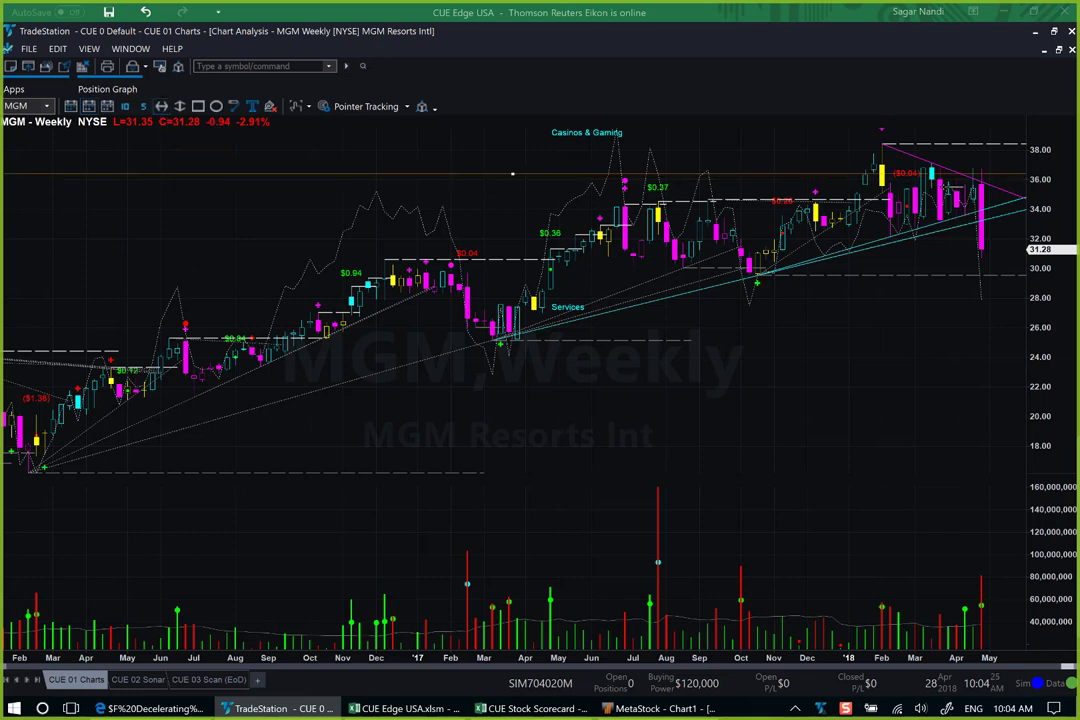
left_click(811, 187)
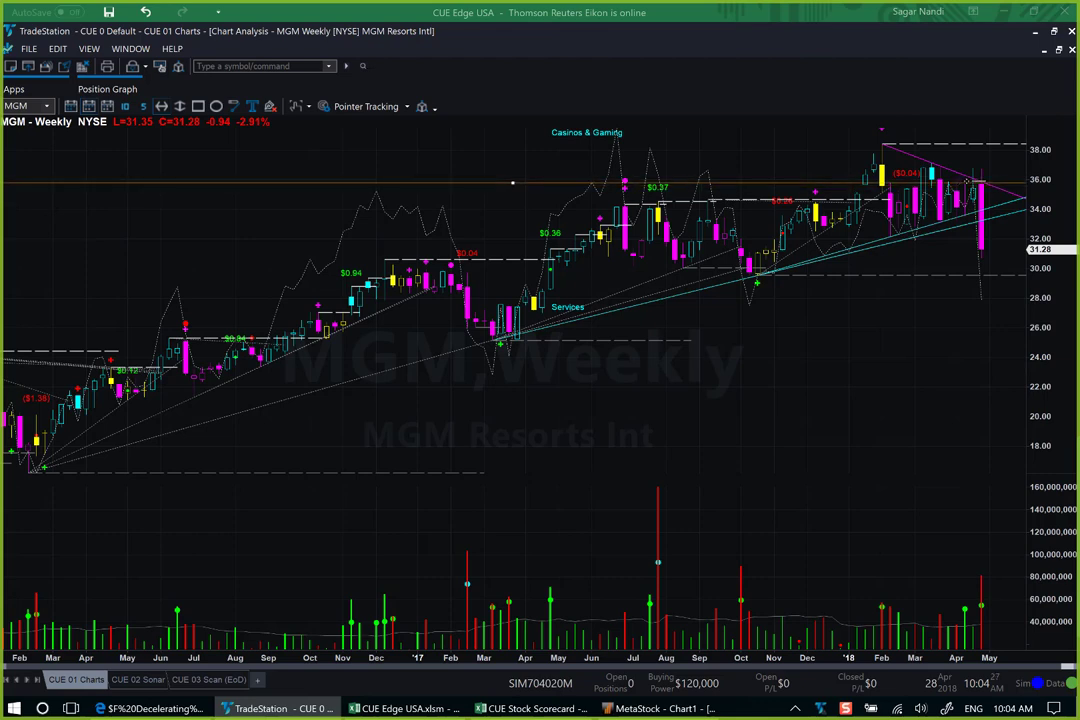
left_click(818, 180)
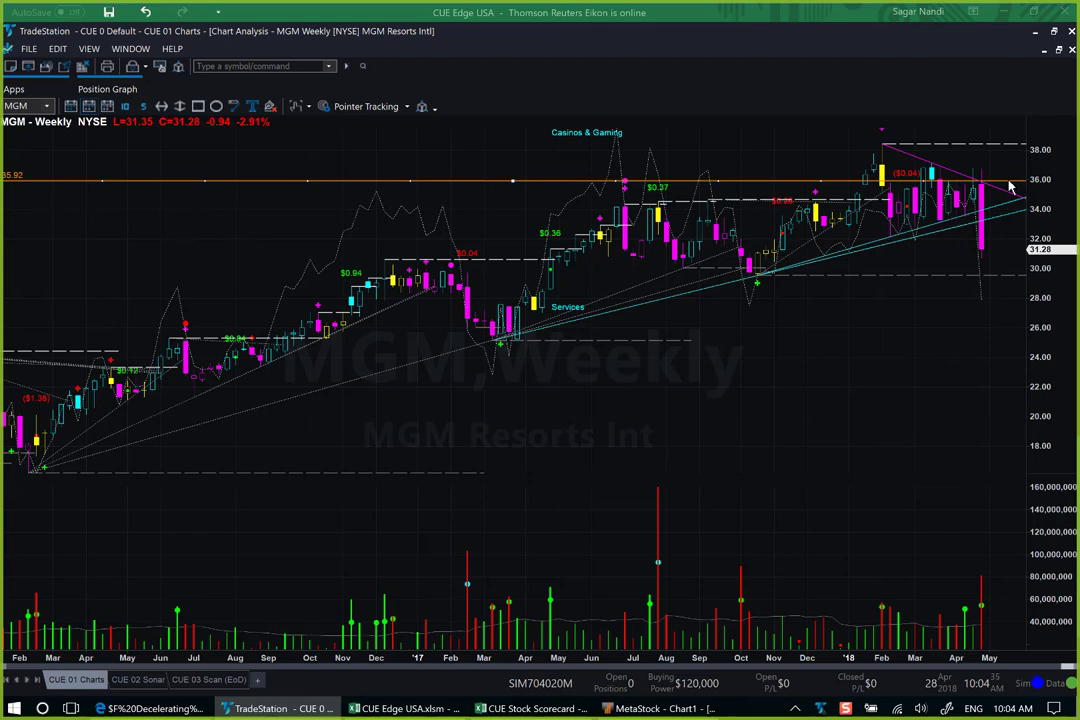
left_click_drag(1007, 188, 1007, 187)
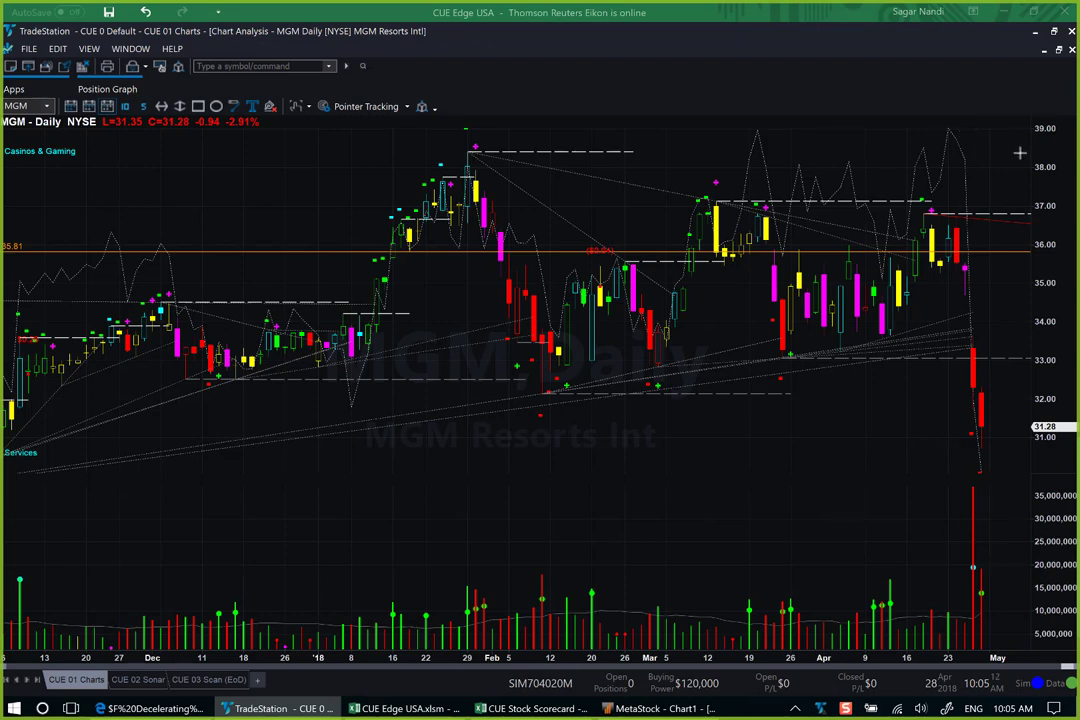
Step: Draw arrows on the MGM daily chart at the latest bars and along the orange 35.81 line
left_click_drag(1022, 130, 965, 236)
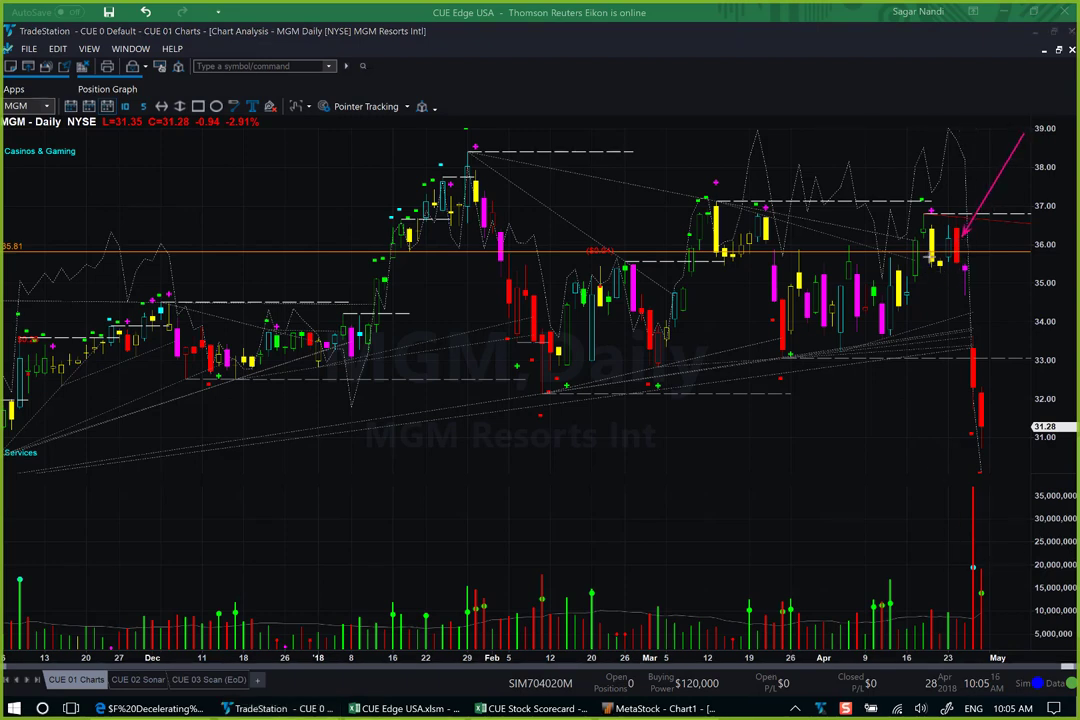
left_click_drag(939, 252, 948, 212)
left_click_drag(961, 208, 982, 262)
left_click_drag(951, 256, 1037, 255)
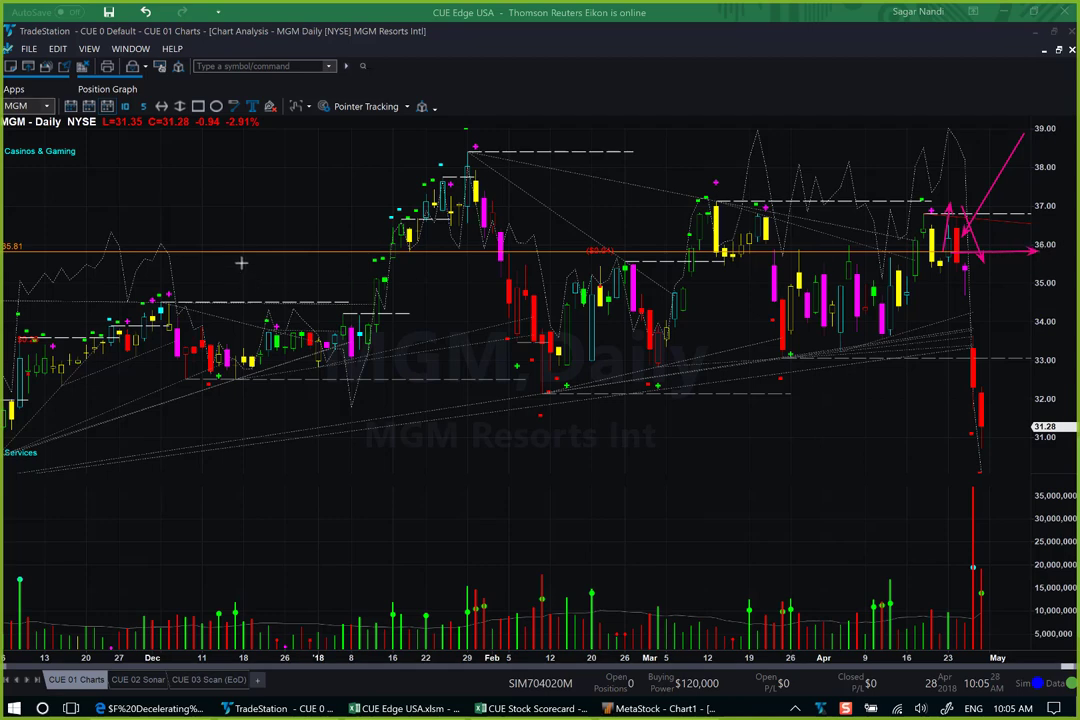
left_click_drag(248, 252, 268, 256)
left_click_drag(352, 251, 357, 251)
Step: Add arrows at the late-April bar, the resistance level, and down to the big gap-down drop
left_click_drag(993, 162, 965, 214)
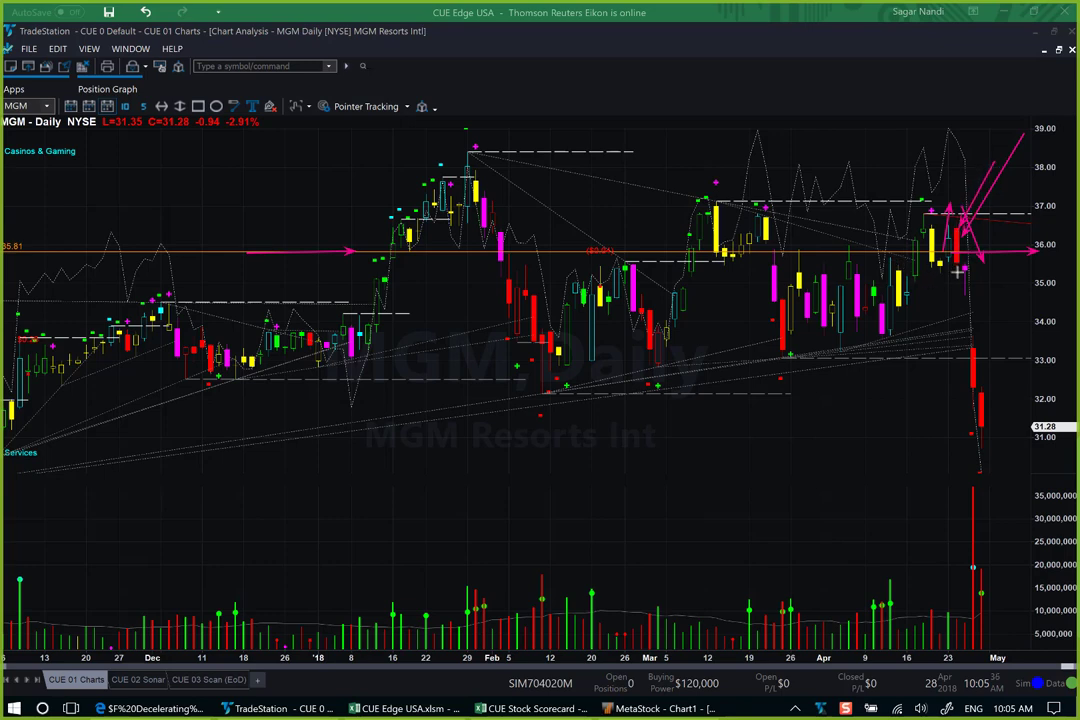
left_click_drag(958, 262, 1052, 262)
left_click_drag(950, 293, 962, 358)
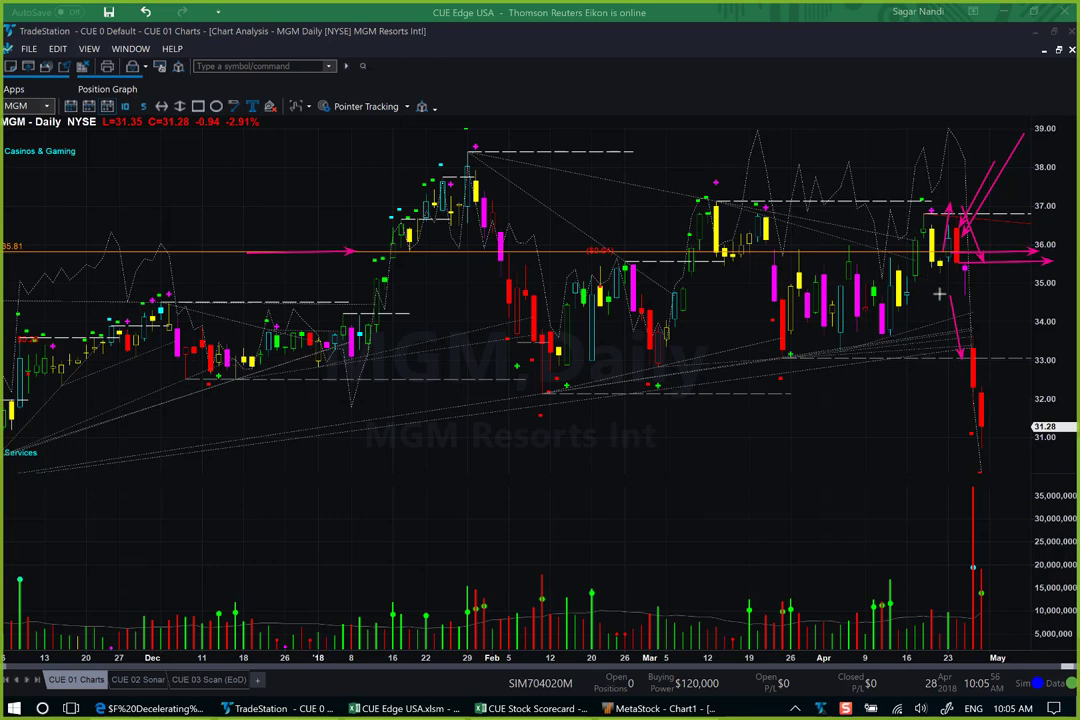
left_click_drag(954, 296, 972, 352)
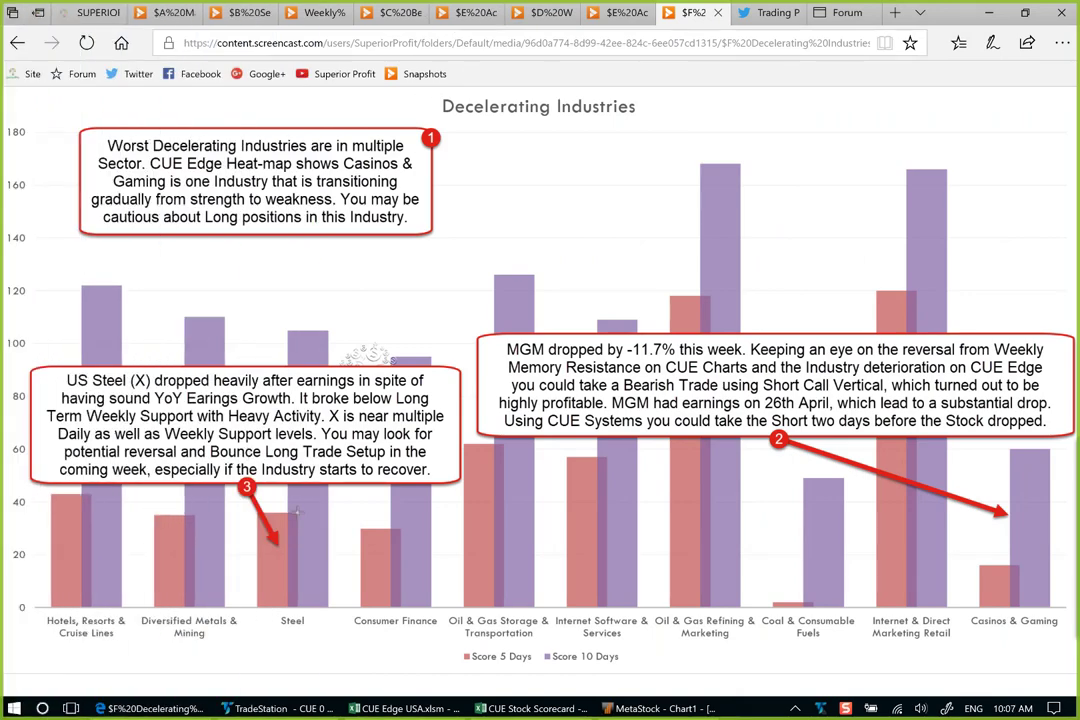
left_click_drag(278, 494, 293, 539)
left_click_drag(66, 391, 417, 393)
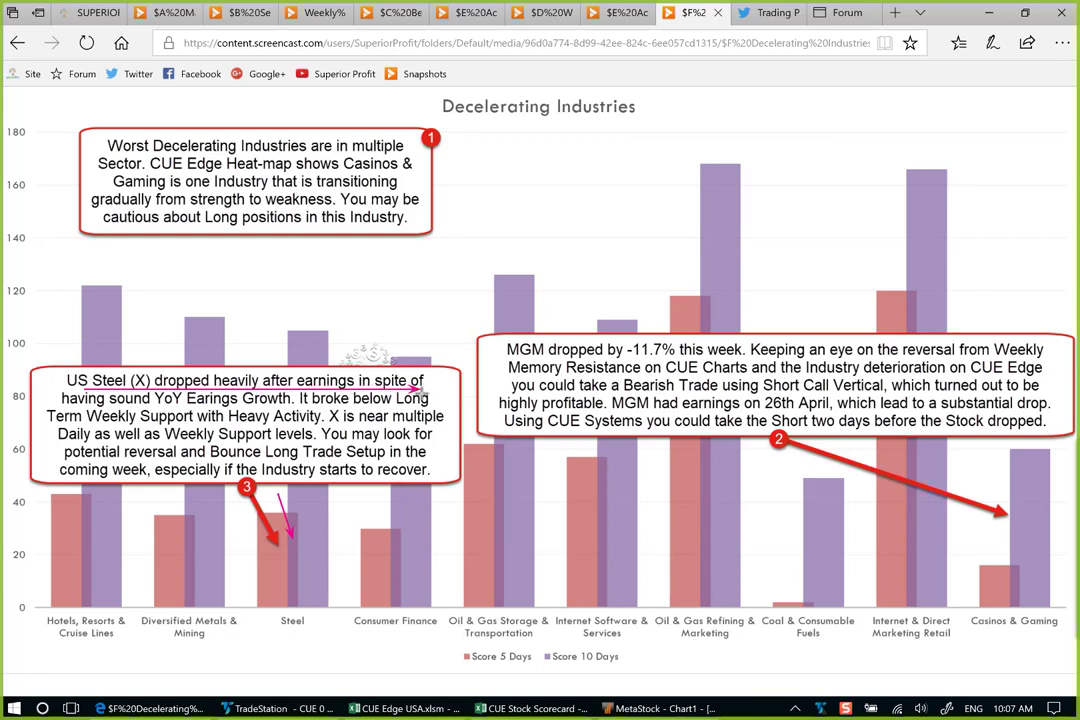
left_click_drag(118, 412, 276, 414)
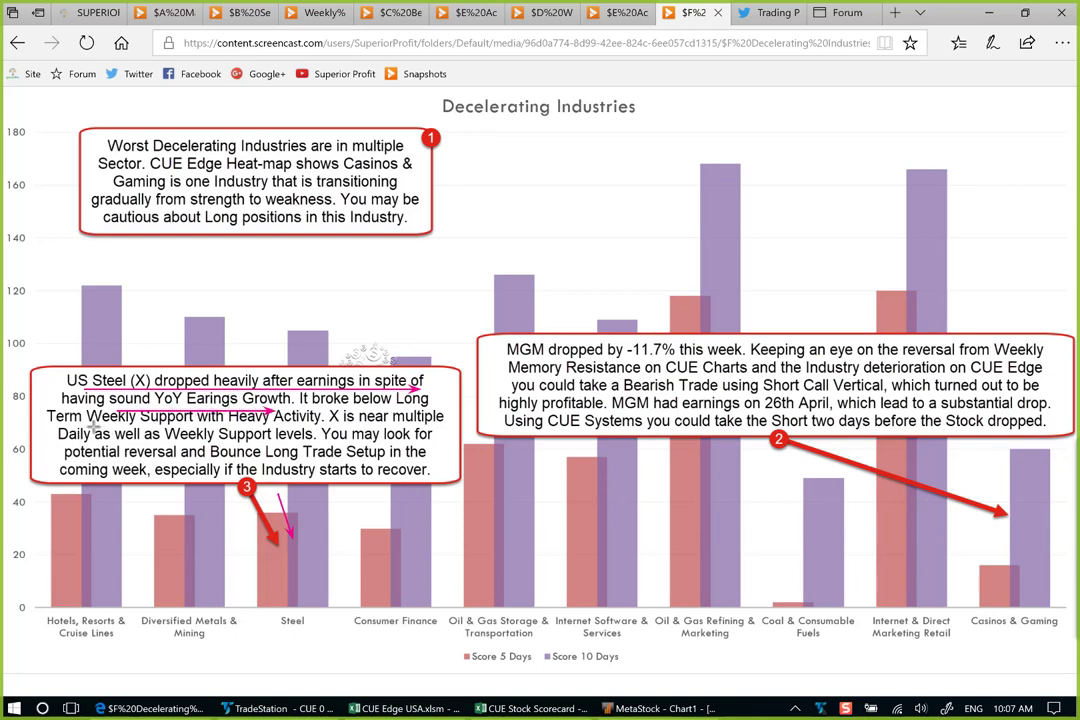
left_click_drag(92, 425, 265, 428)
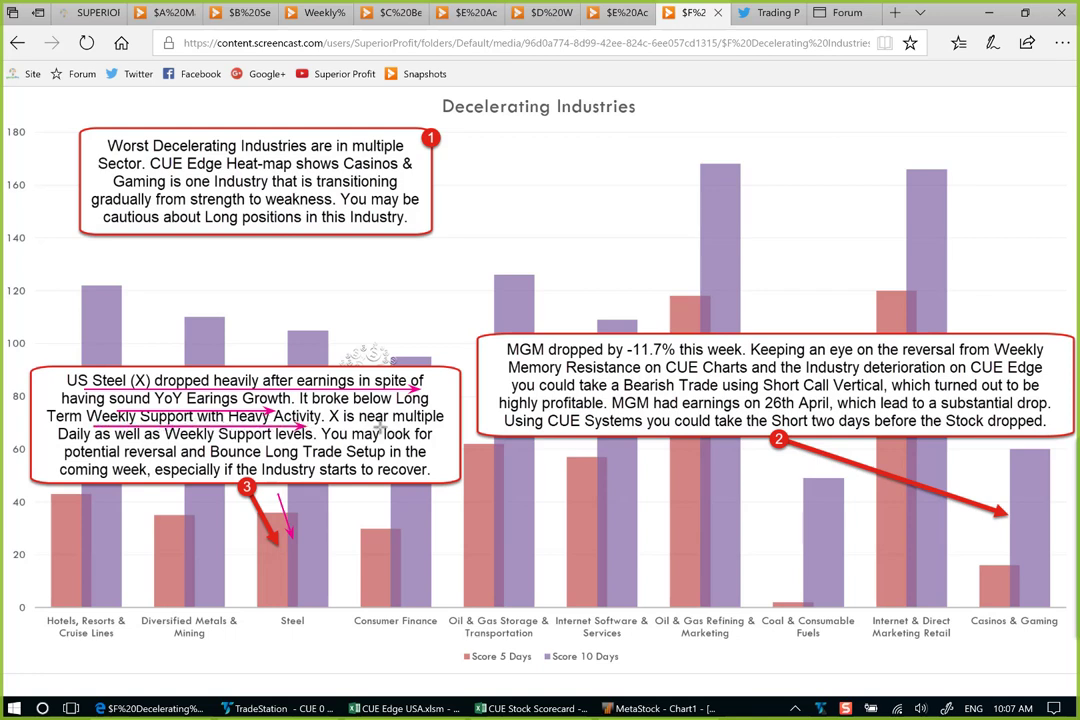
left_click_drag(378, 427, 408, 428)
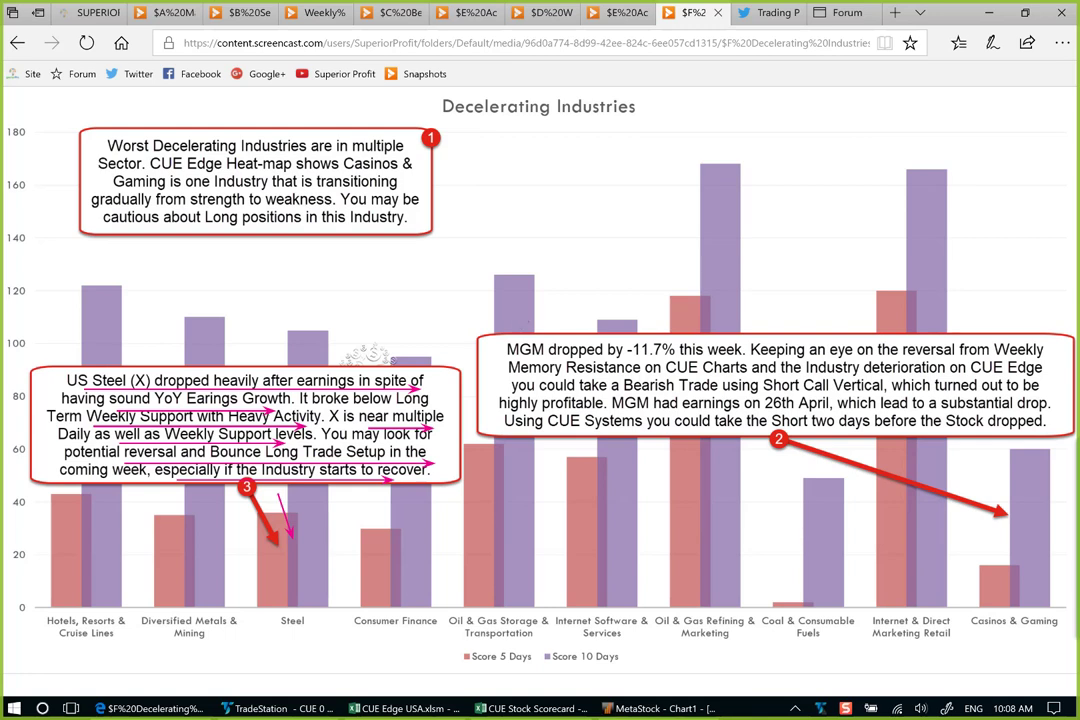
key("Escape")
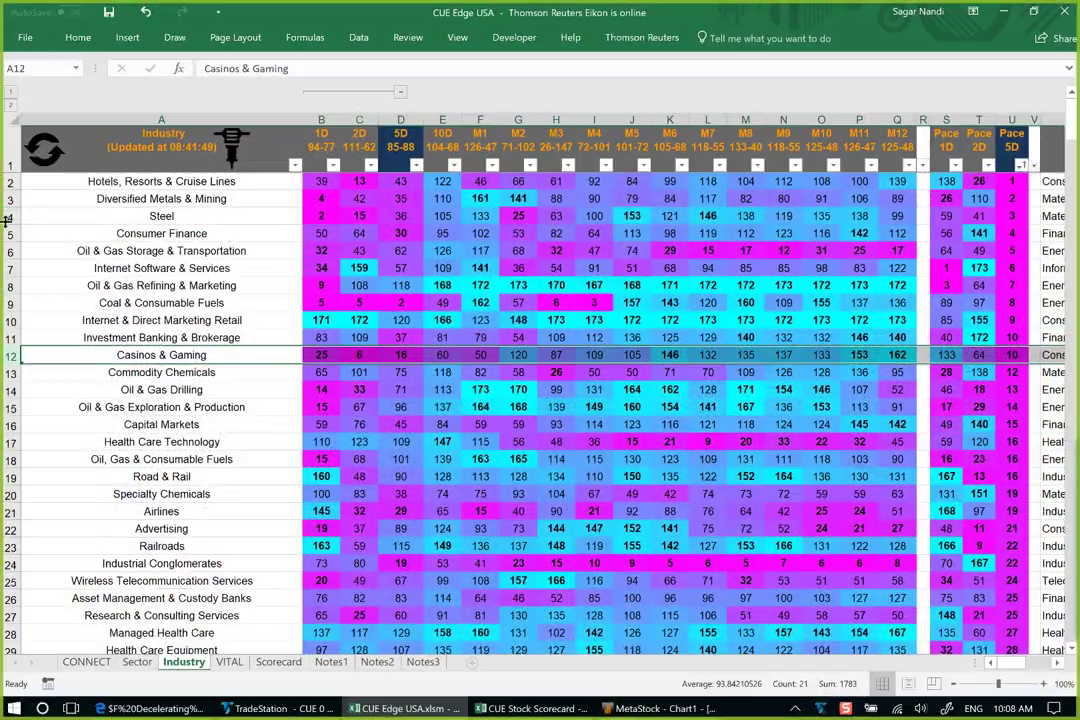
Step: Copy the Steel row from the industry heat-map and switch to the Steel-filtered CUE Stock Scorecard
left_click(12, 217)
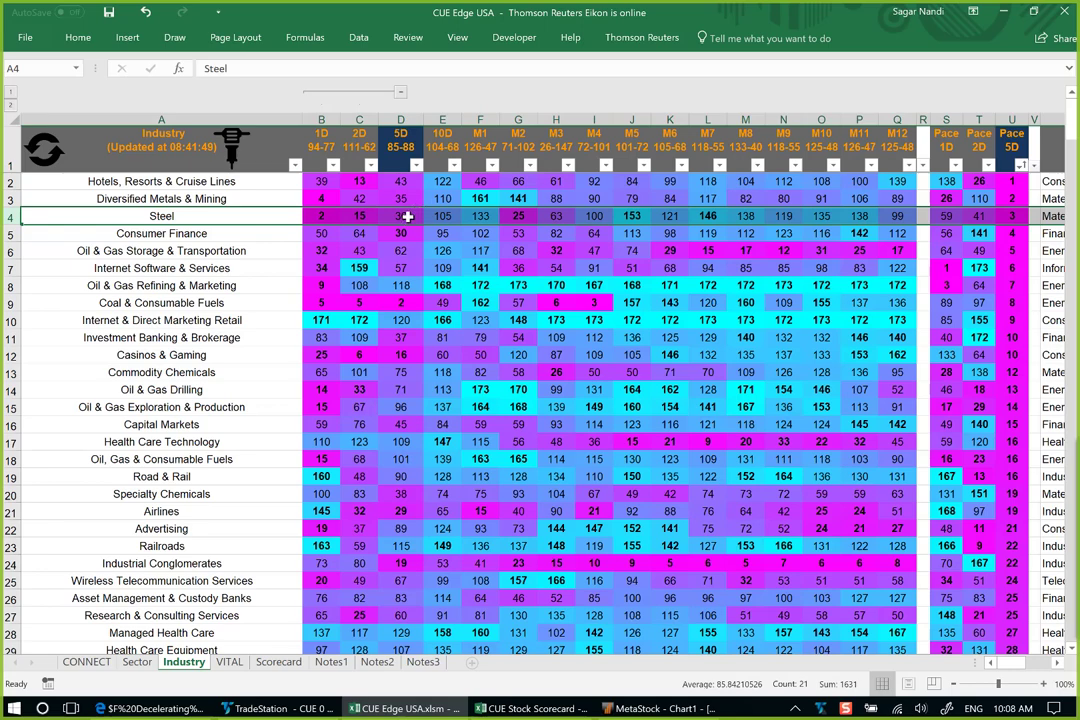
key("ctrl+c")
key("ctrl+Tab")
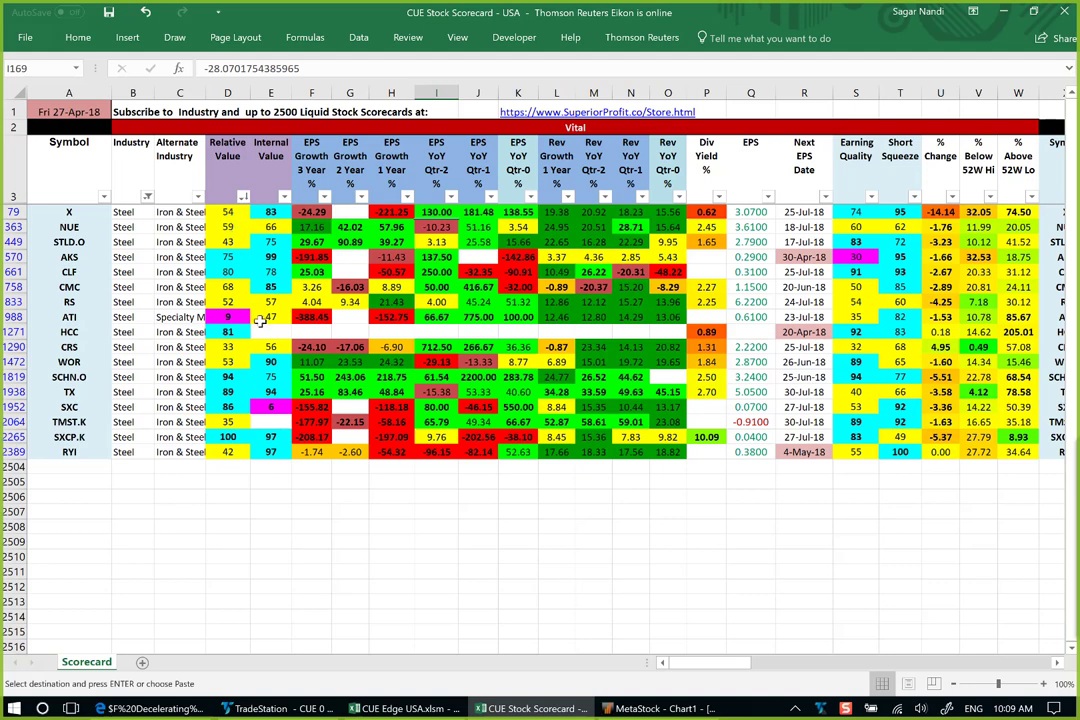
Step: Select the ATI row and then the US Steel (X) row in the Steel scorecard
left_click(18, 317)
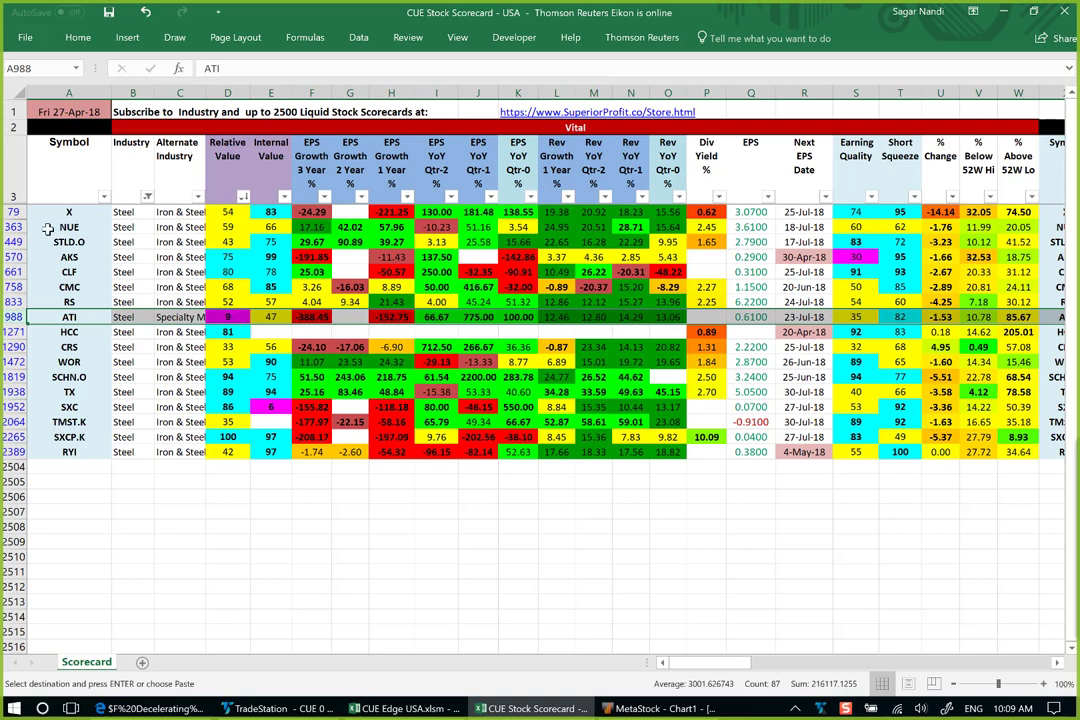
left_click(14, 212)
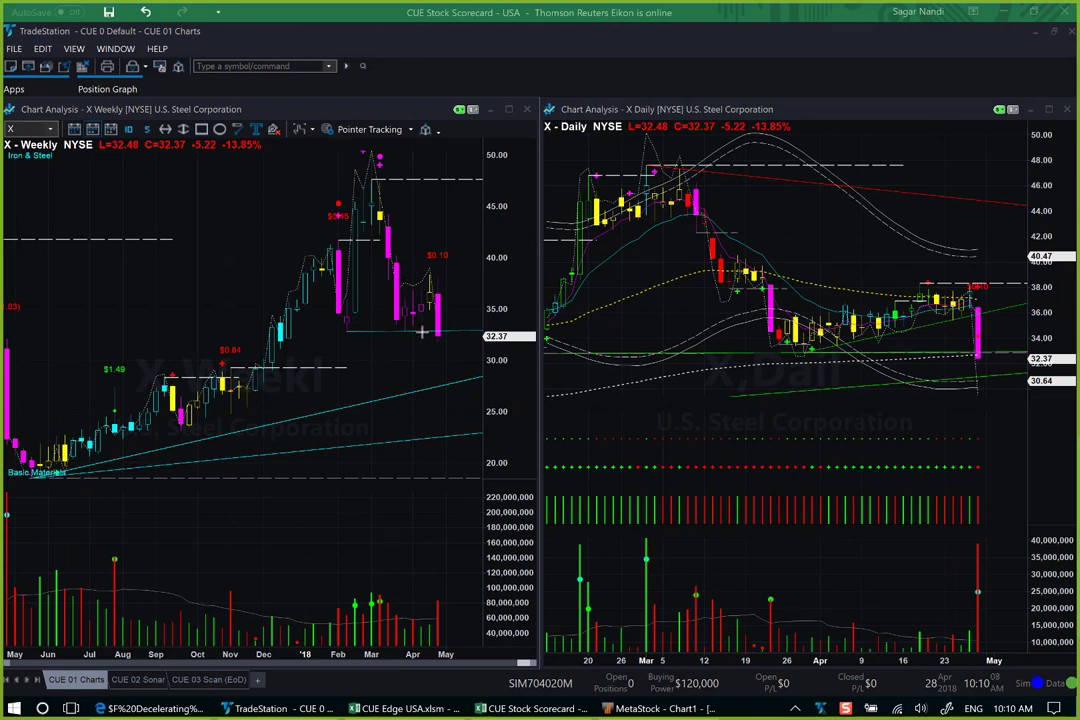
Step: Arrow the March high and the latest candles and volume bars on the X weekly and daily charts
left_click_drag(421, 334, 438, 366)
left_click_drag(288, 183, 374, 158)
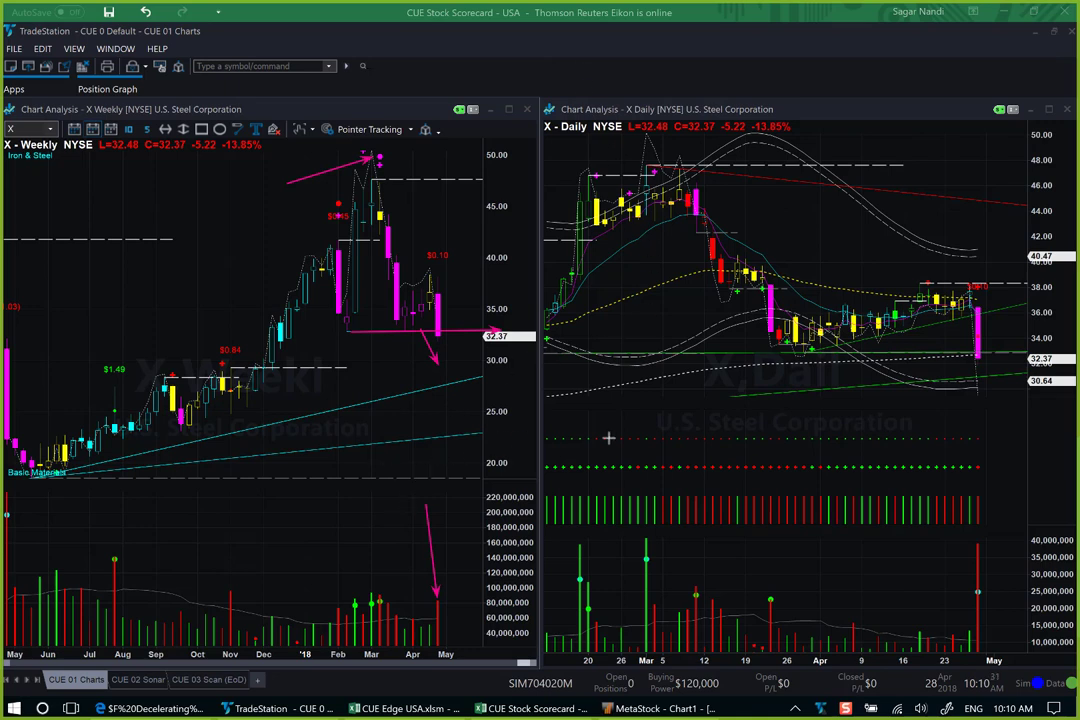
left_click(440, 521)
left_click_drag(438, 550, 436, 594)
left_click_drag(990, 305, 989, 352)
left_click_drag(997, 530, 983, 569)
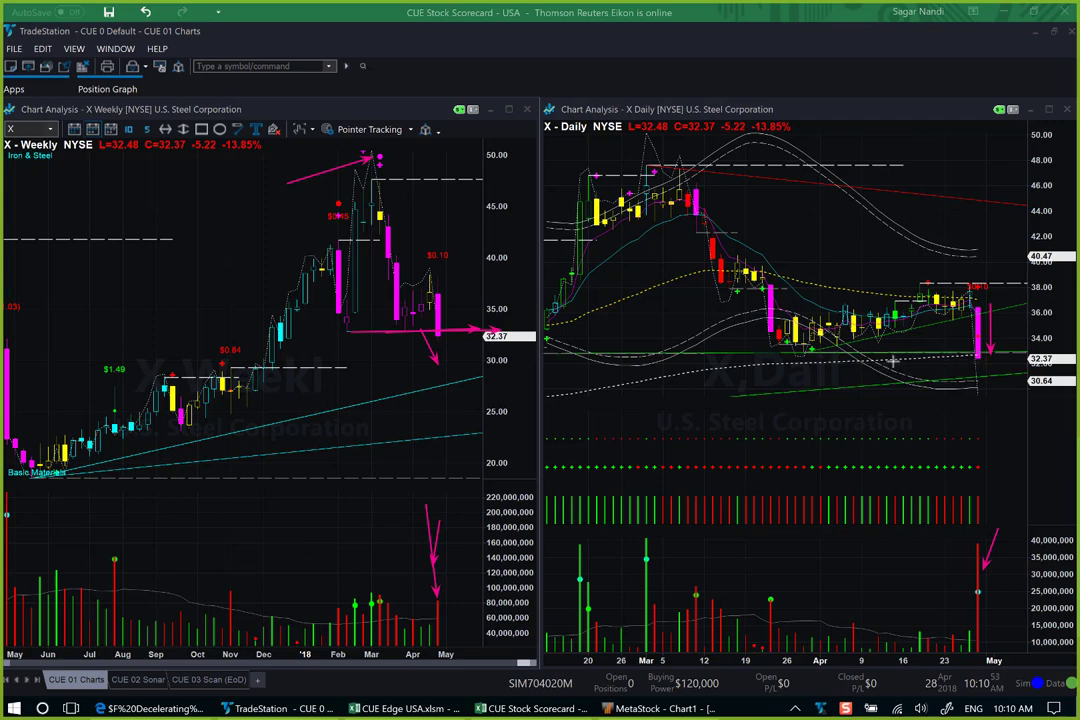
Step: Mark the 32.37 level with two arrows, then clear the drawings and return to Decelerating Industries
left_click_drag(884, 357, 1040, 354)
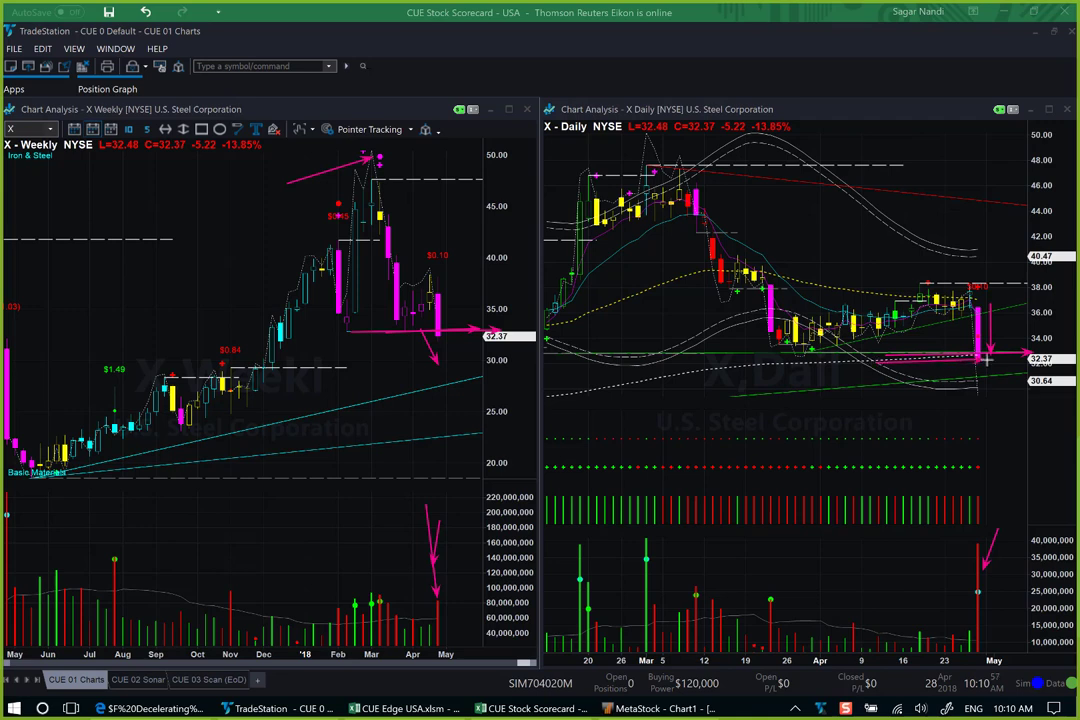
left_click_drag(873, 361, 987, 377)
key("Escape")
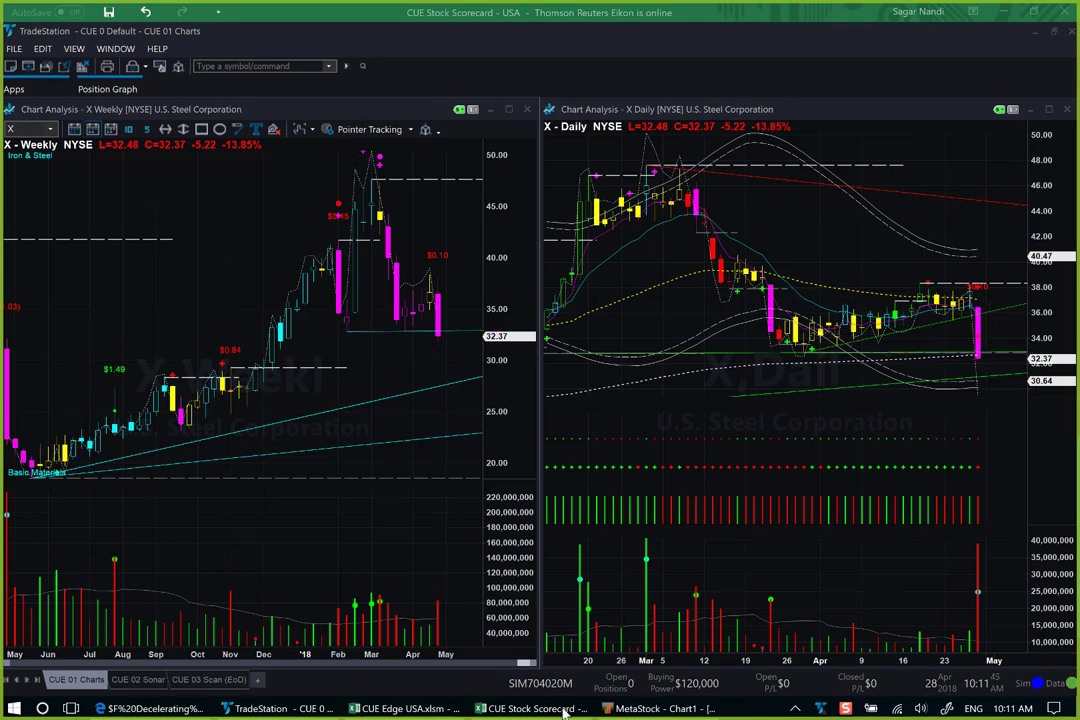
left_click(160, 709)
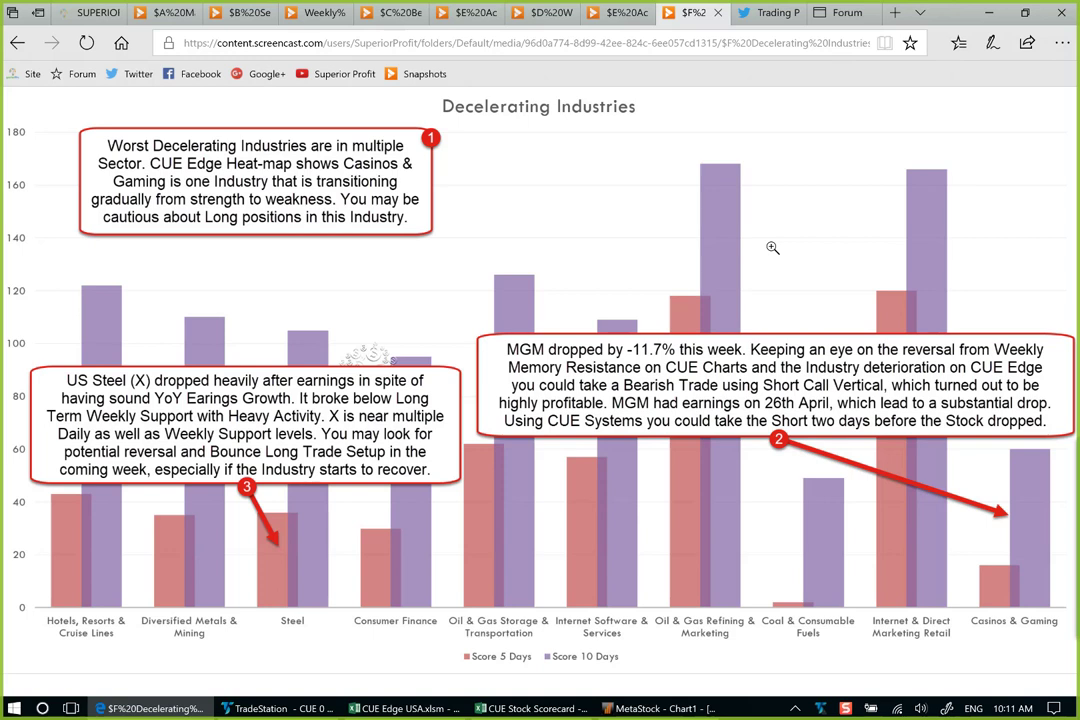
Step: Close the Forum tab and switch to the Trading Profitably Twitter profile
left_click(868, 13)
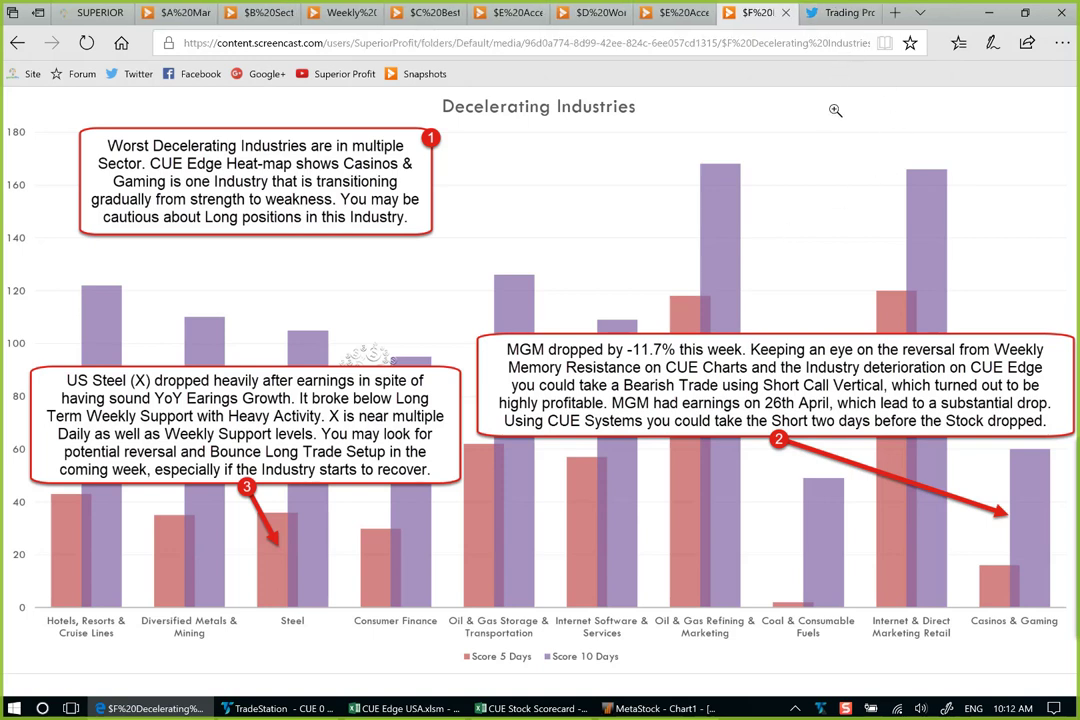
mouse_move(832, 17)
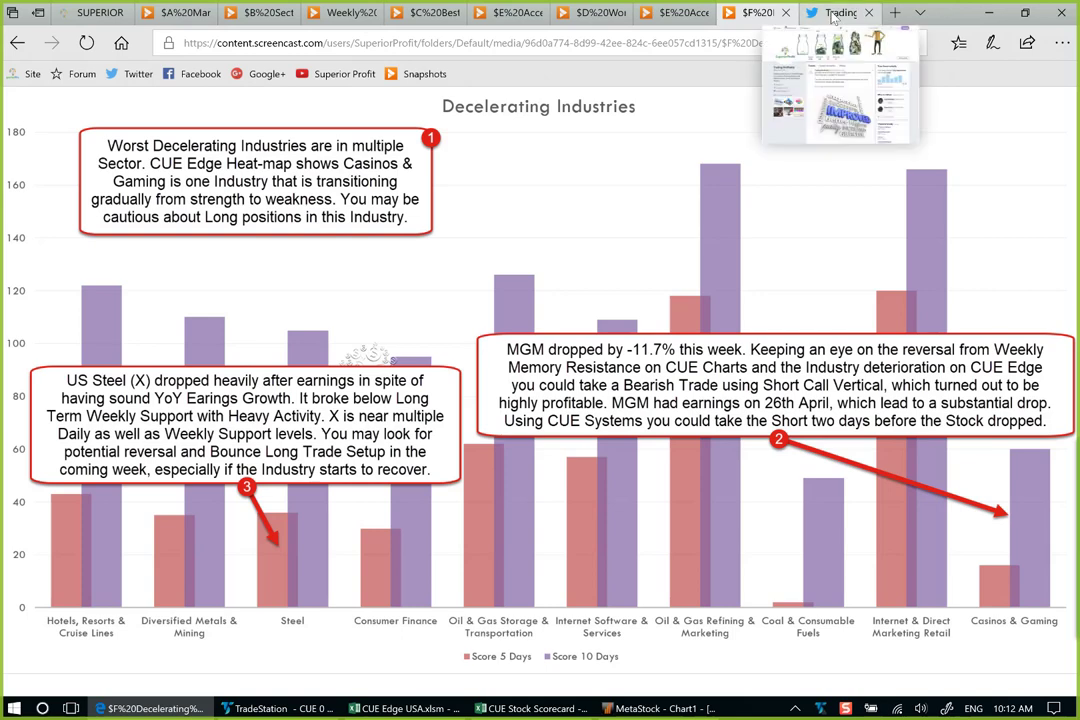
left_click(832, 14)
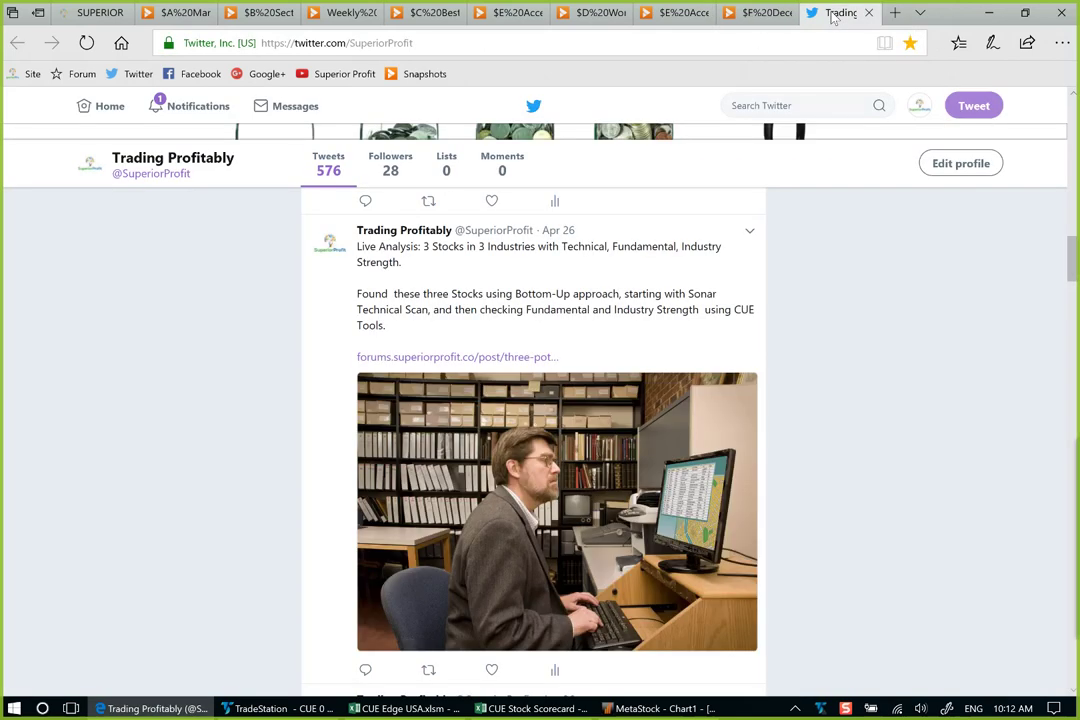
Step: Open the Superior Profit Facebook page from the favorites-bar bookmark
left_click(199, 76)
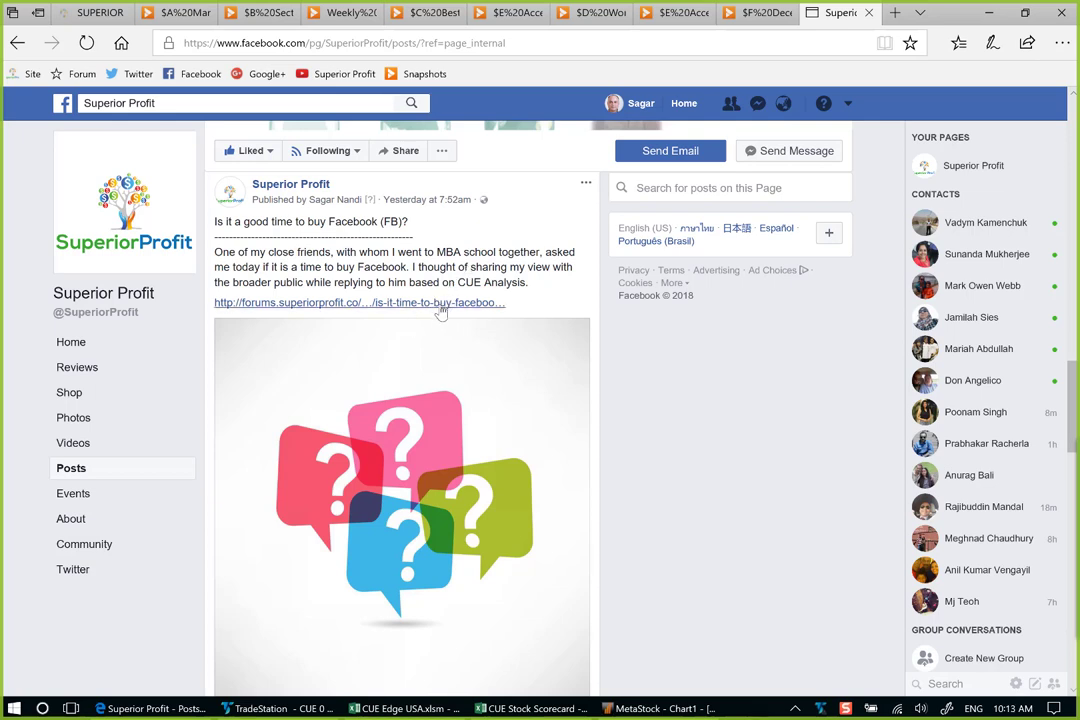
Step: Open the linked forum post on buying FB, enlarge its chart image, then bring up TradeStation
left_click(440, 311)
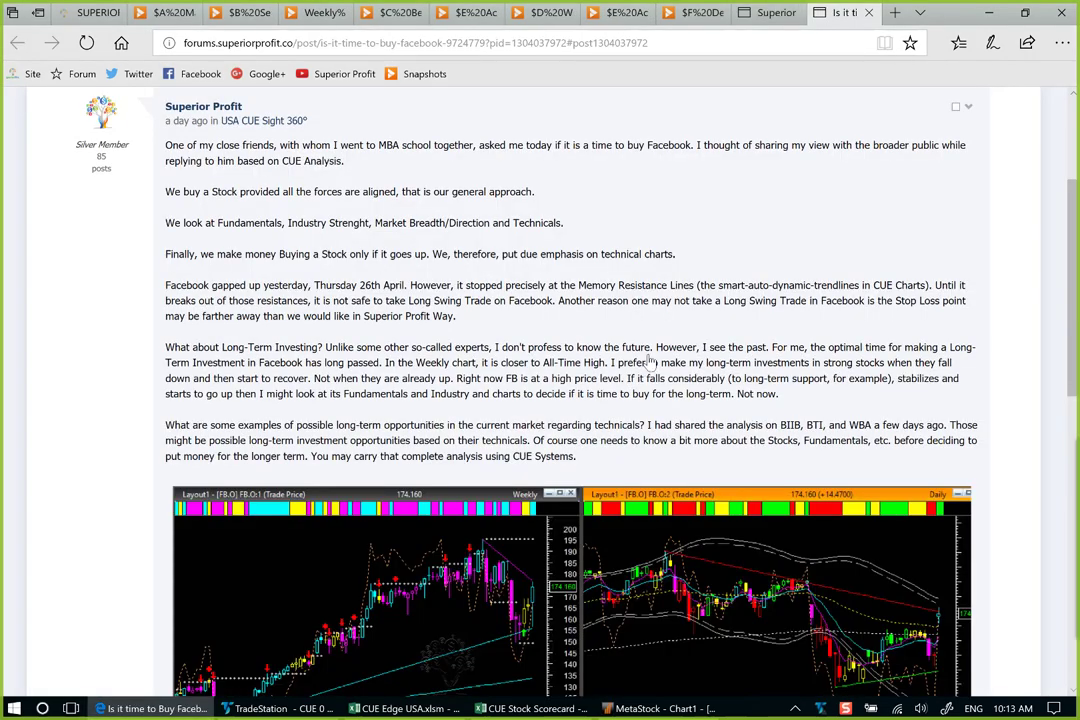
scroll(655, 332, "down", 3)
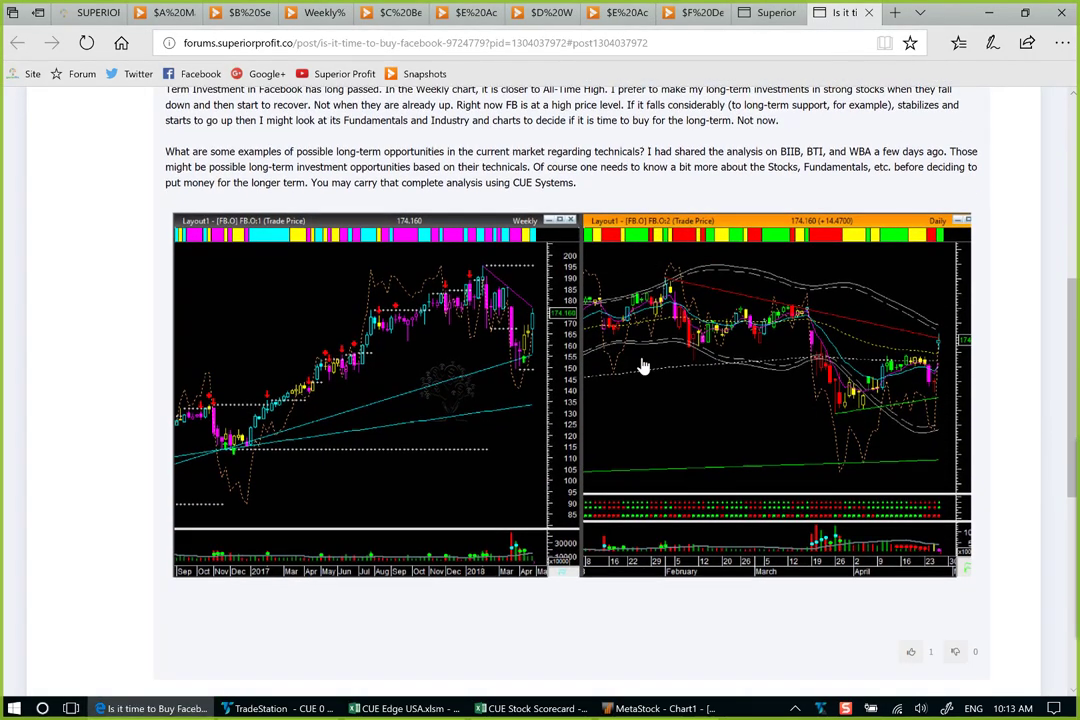
left_click(670, 415)
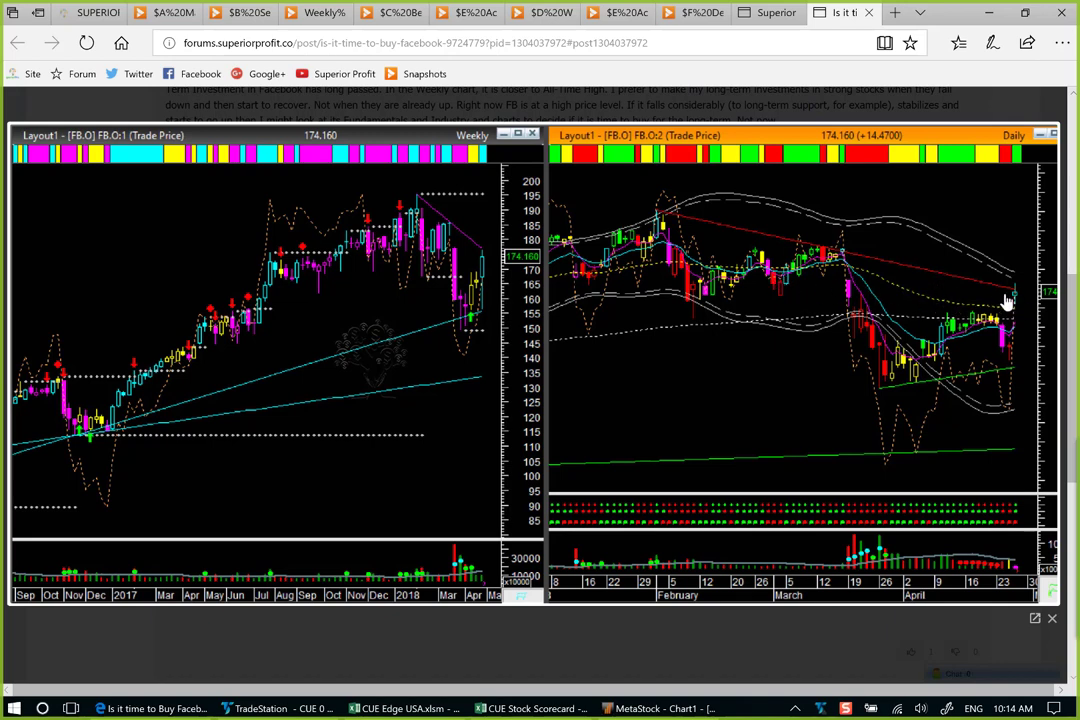
key("alt+Tab")
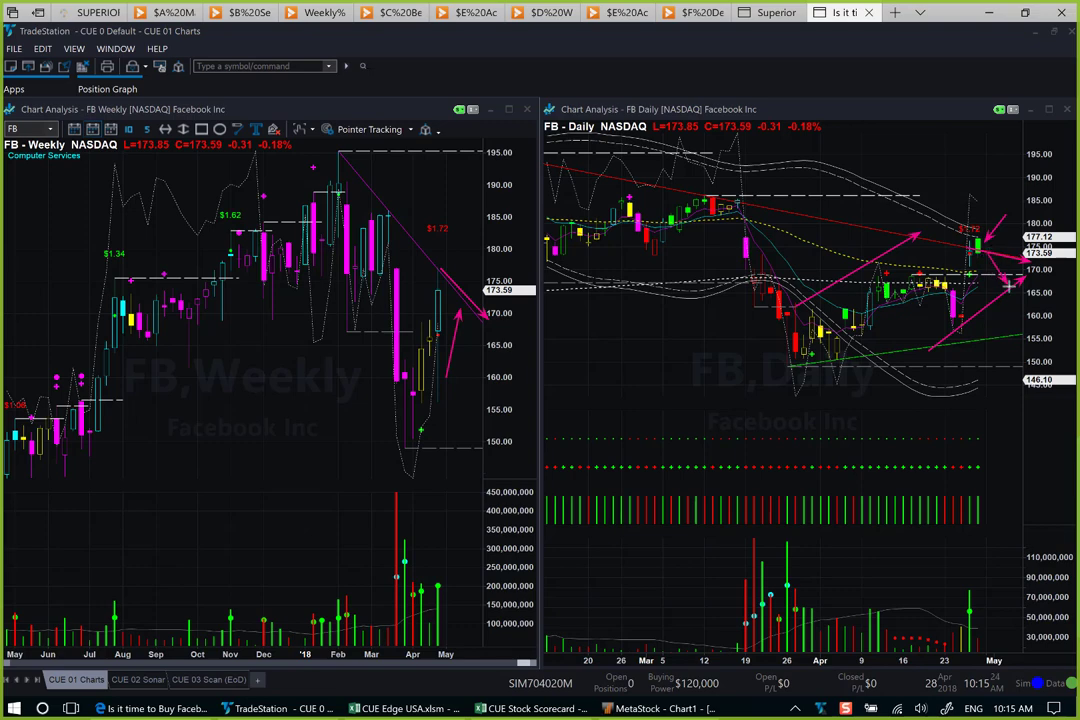
Step: Draw a pink arrow pointing down-right from the latest FB daily candle
left_click_drag(985, 252, 1015, 274)
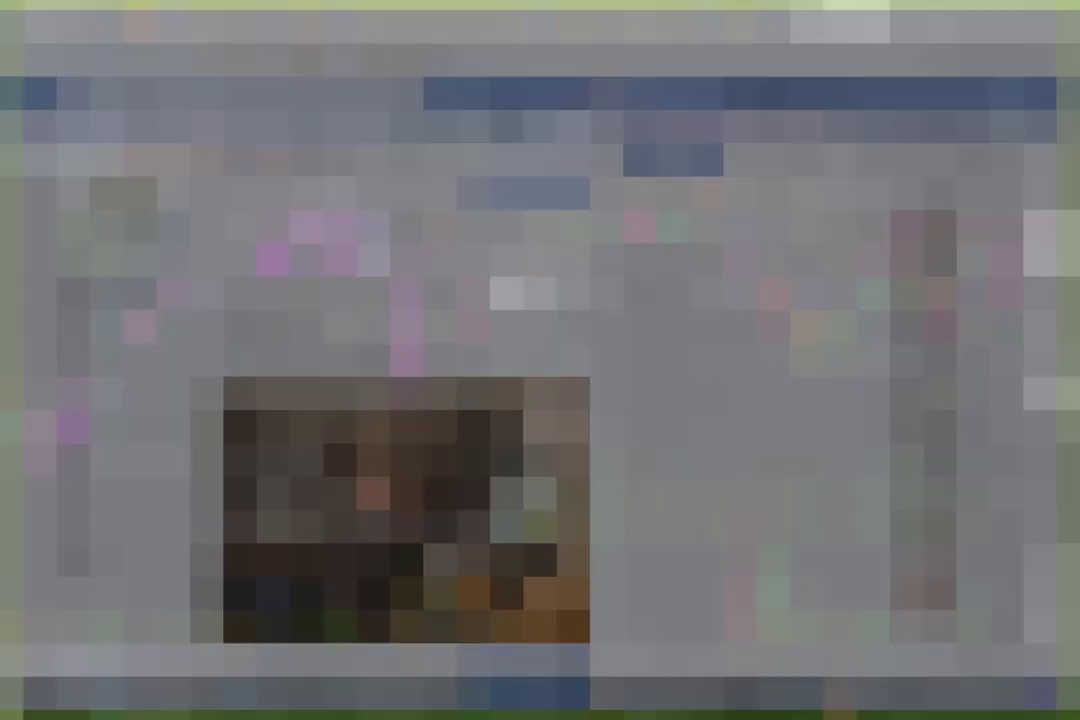
Step: Expand the full text of the April 26 'Live Trade Analysis: Three Stocks to Buy' post
scroll(557, 408, "down", 2)
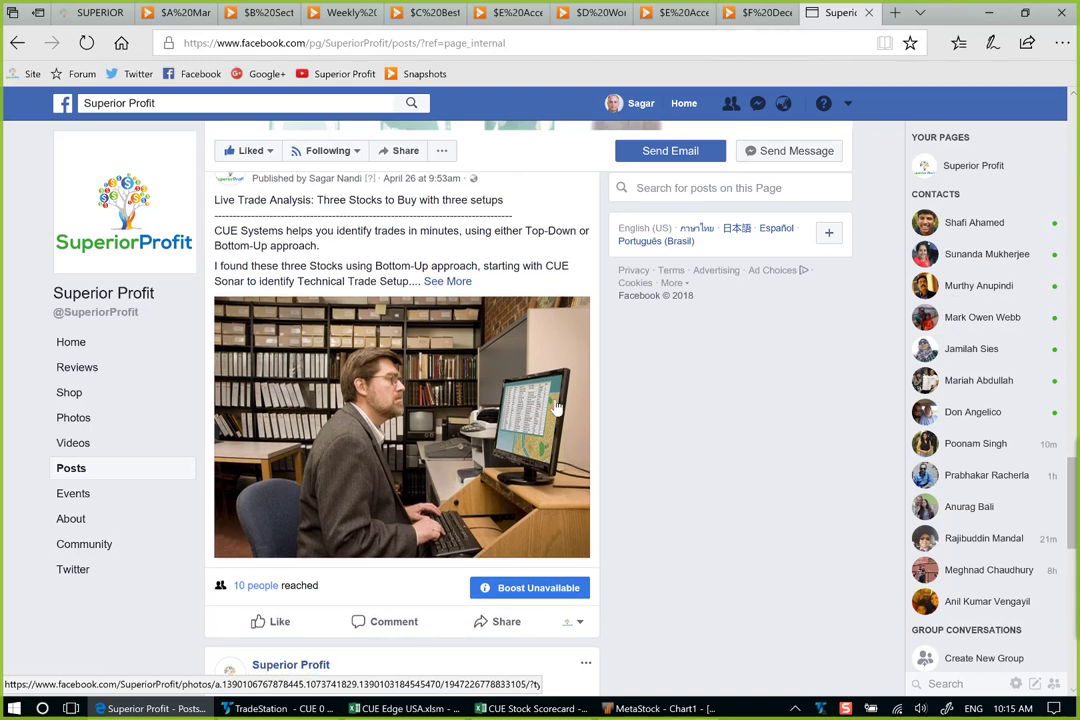
scroll(446, 355, "up", 2)
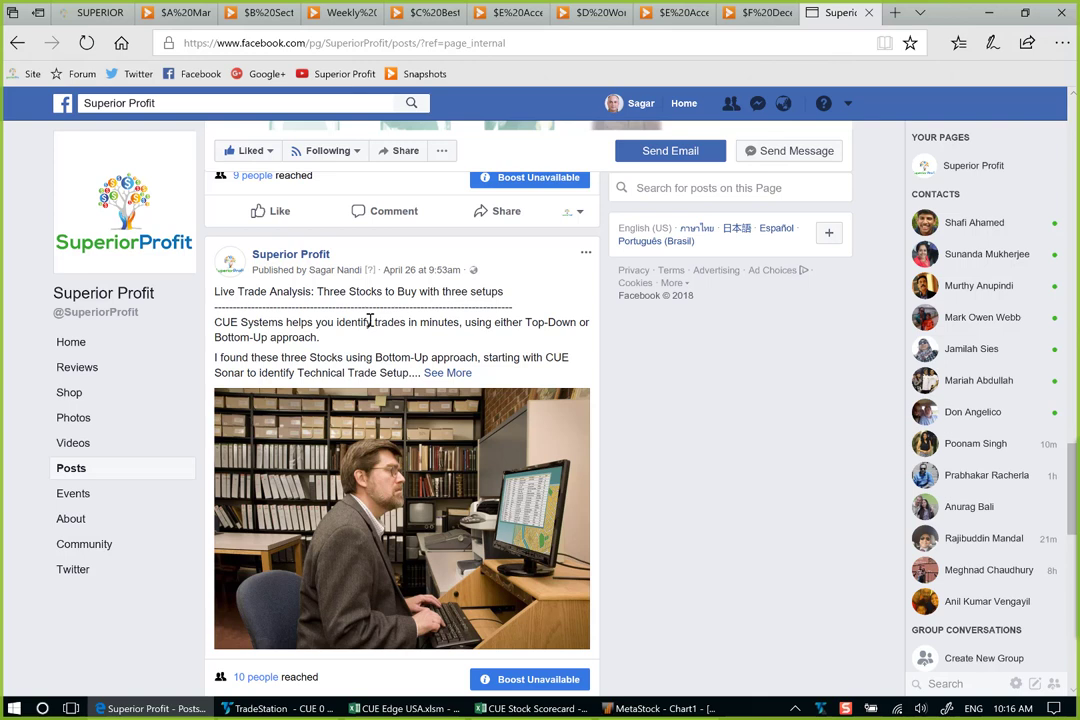
left_click(447, 373)
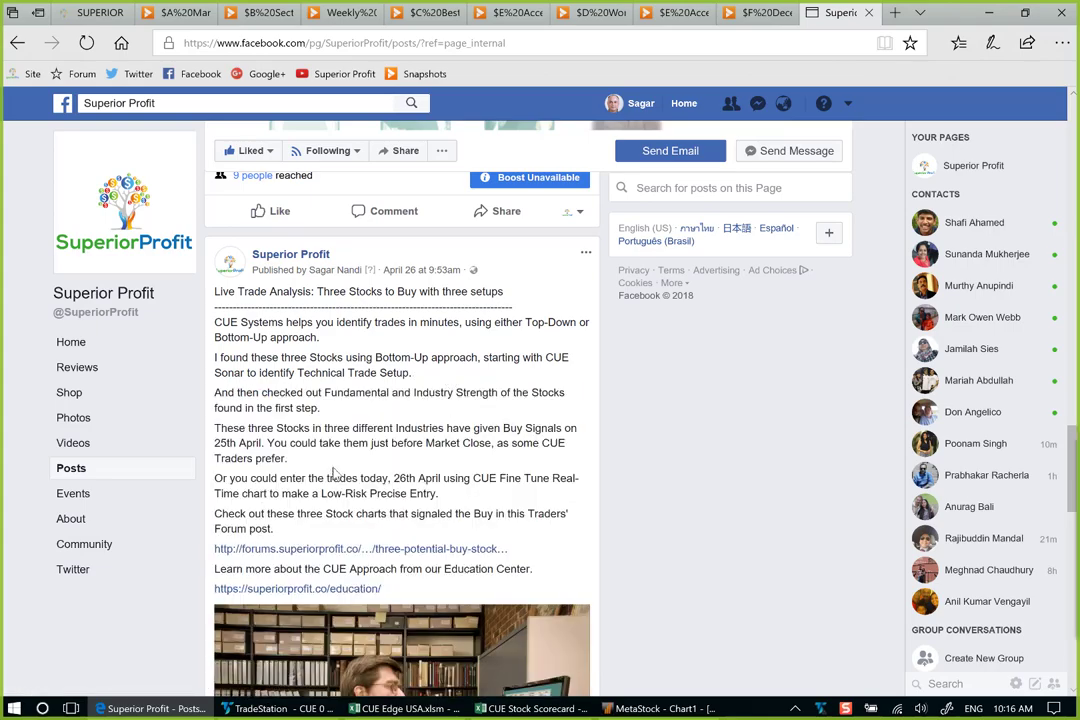
Step: Open the linked 'Three potential Buy Stocks' forum thread and enlarge its AKS chart image
left_click(398, 550)
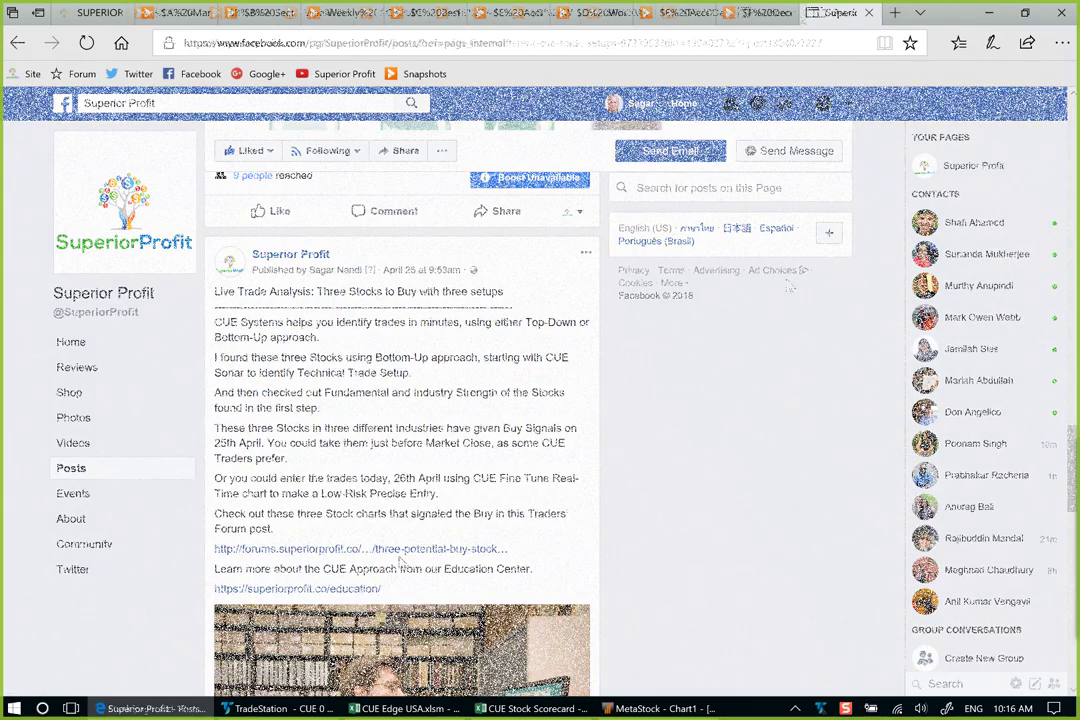
scroll(675, 372, "down", 2)
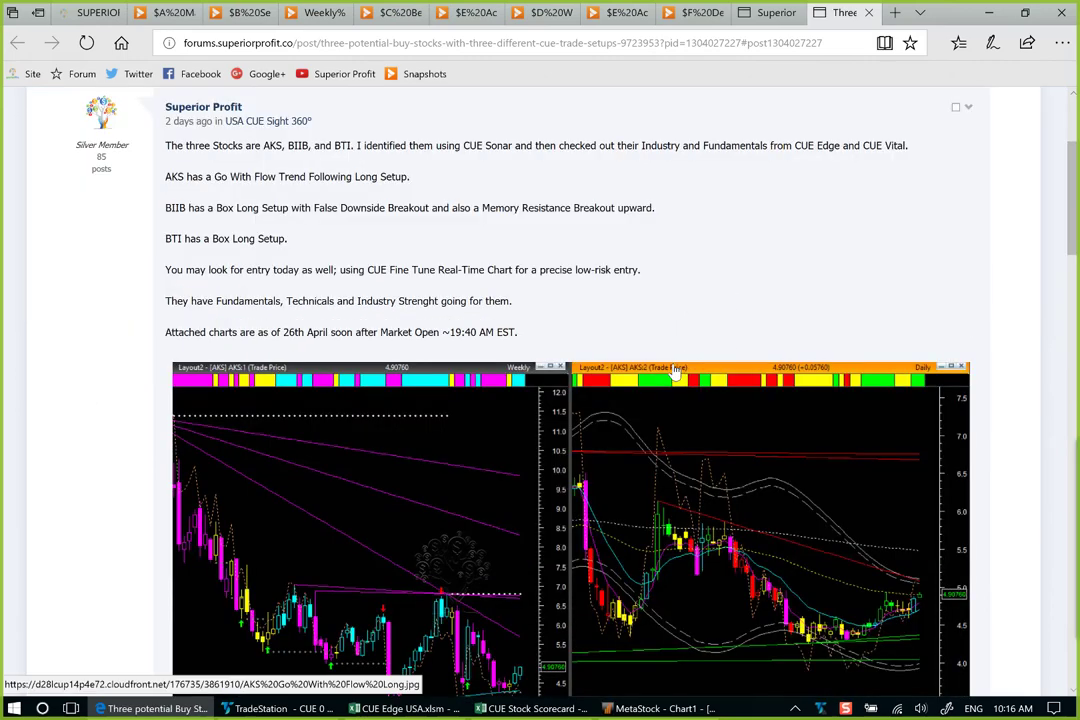
scroll(510, 215, "up", 1)
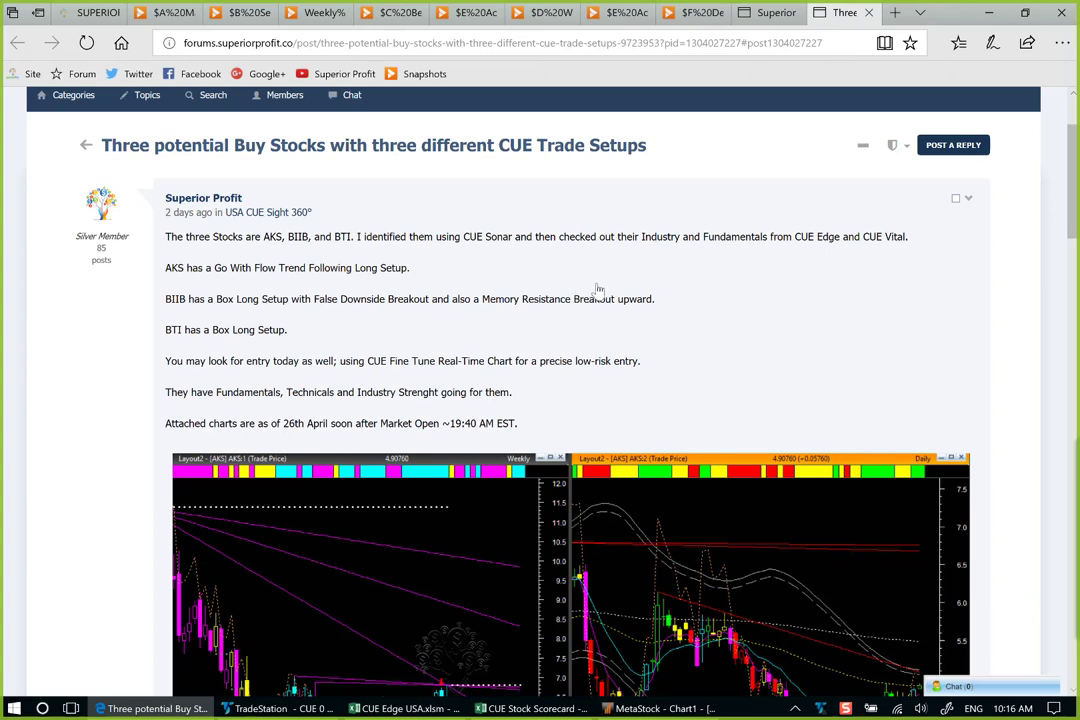
scroll(625, 290, "down", 2)
left_click(627, 398)
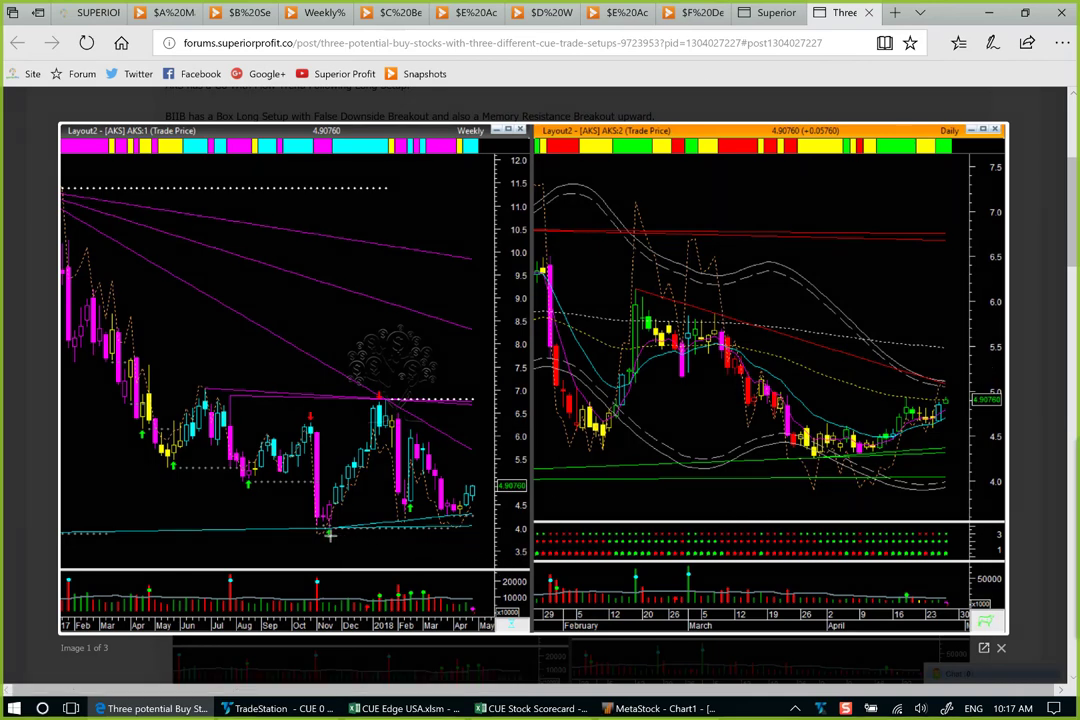
Step: Arrow the AKS weekly chart's recent lows, then advance to the BIIB chart image, 2 of 3
left_click_drag(330, 535, 490, 517)
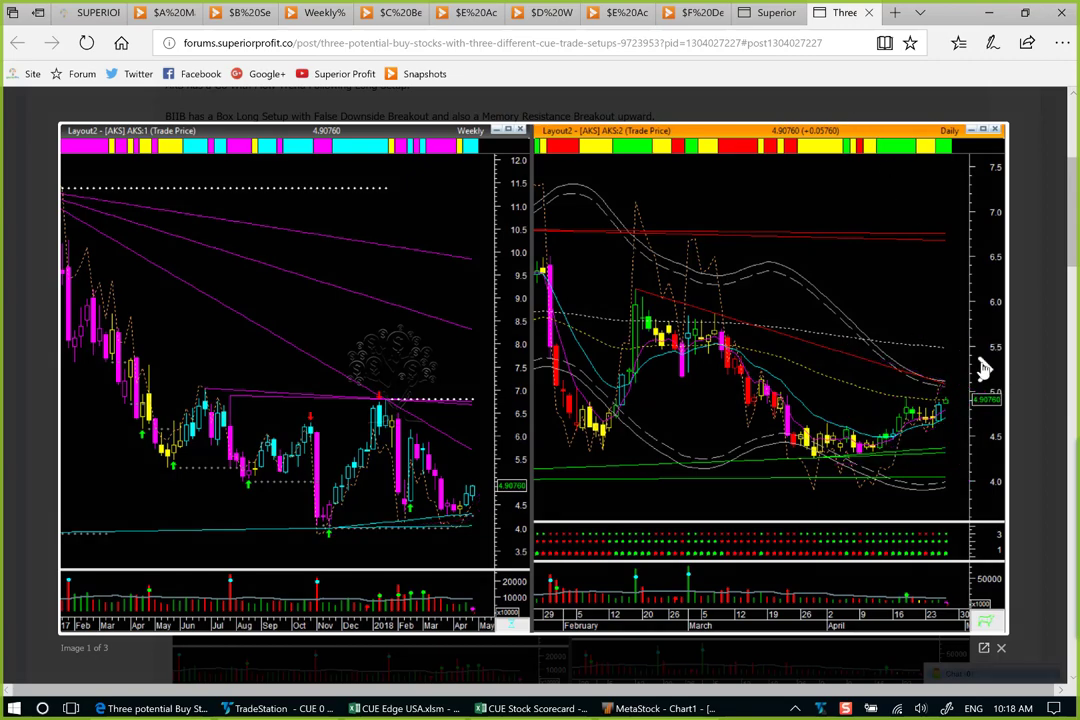
left_click(985, 368)
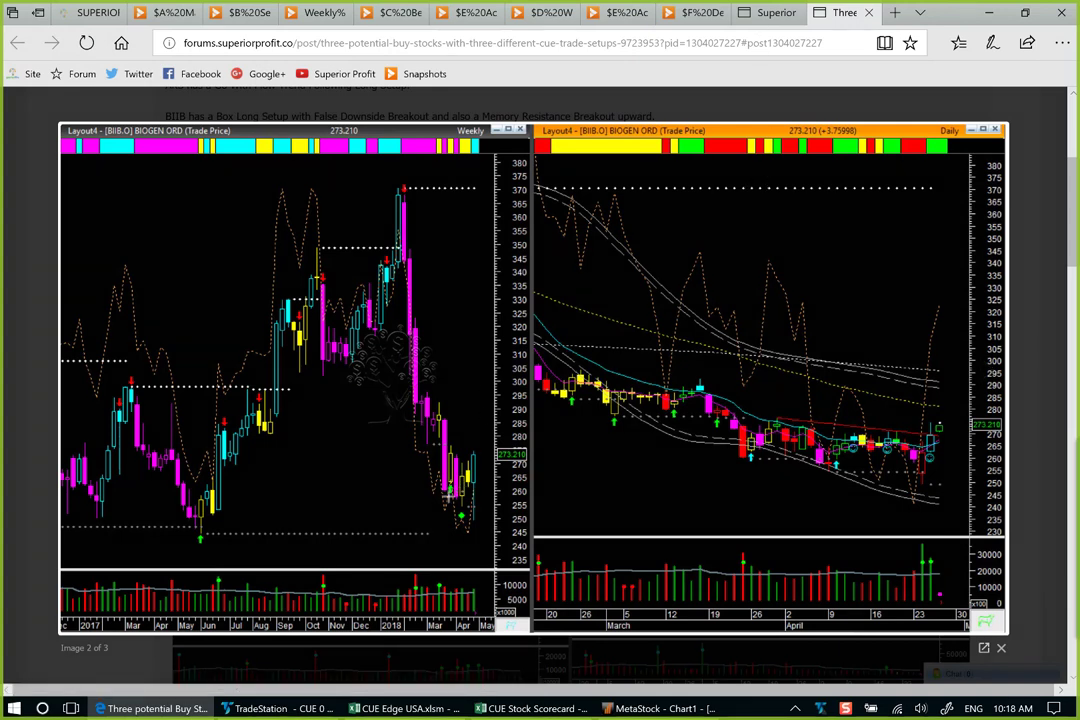
Step: Draw an arrow down BIIB's weekly sell-off, then advance to the BTI charts, image 3 of 3
mouse_move(394, 320)
left_mouse_down()
mouse_move(446, 539)
mouse_move(460, 522)
left_mouse_up()
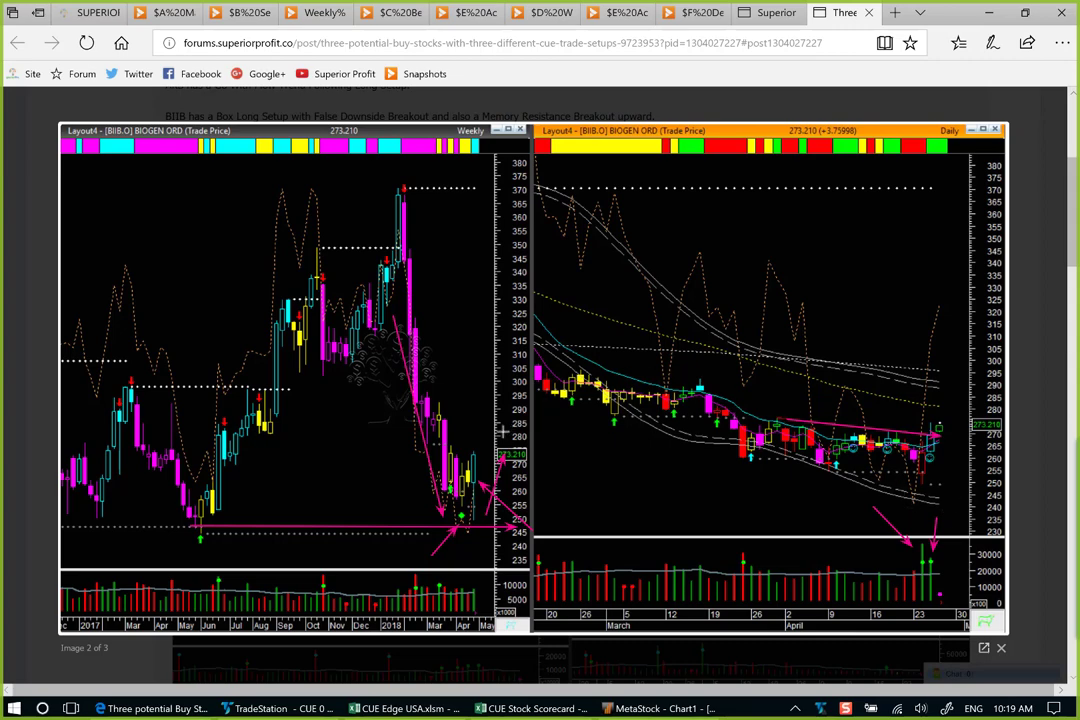
left_click(983, 375)
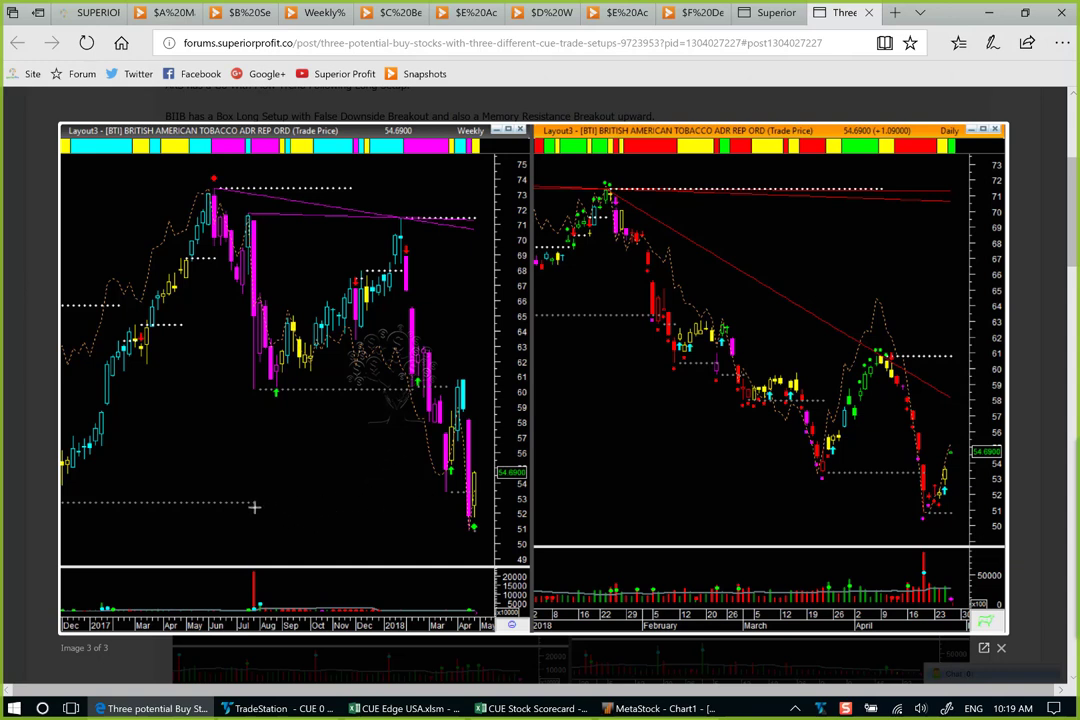
Step: Arrow BTI's weekly support, latest low and volume bars, plus the daily lows and rebound
left_click_drag(254, 503, 568, 502)
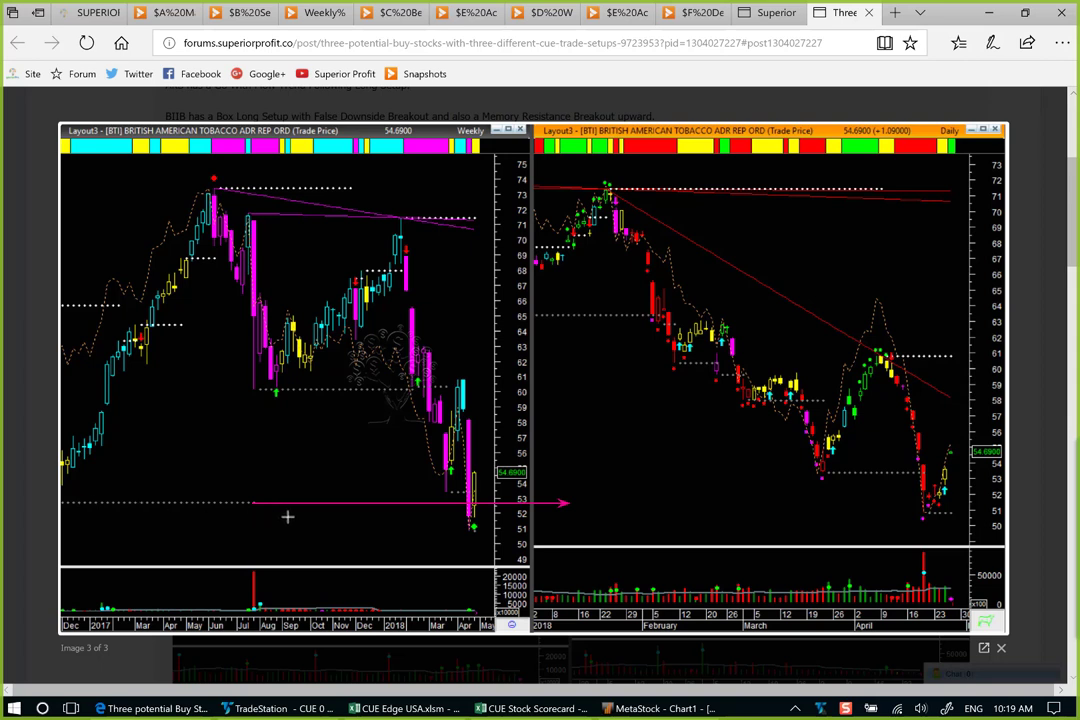
mouse_move(435, 563)
left_mouse_down()
mouse_move(476, 535)
mouse_move(467, 521)
mouse_move(490, 512)
mouse_move(498, 483)
left_mouse_up()
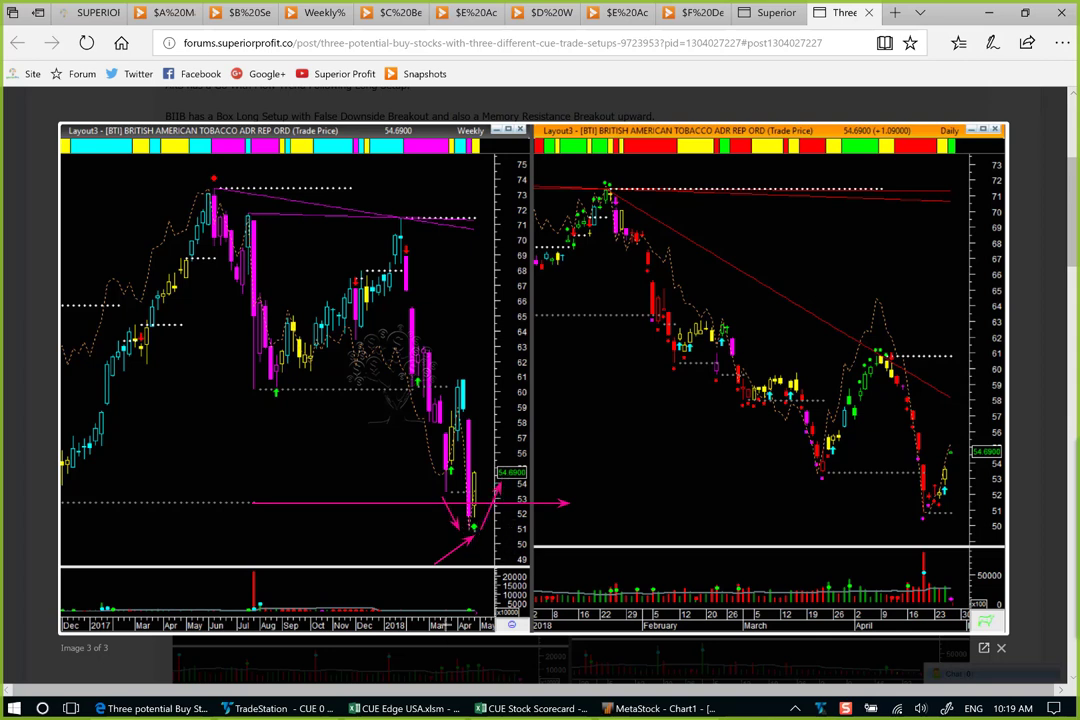
left_click_drag(445, 600, 465, 609)
mouse_move(788, 494)
left_mouse_down()
mouse_move(839, 510)
mouse_move(968, 494)
left_mouse_up()
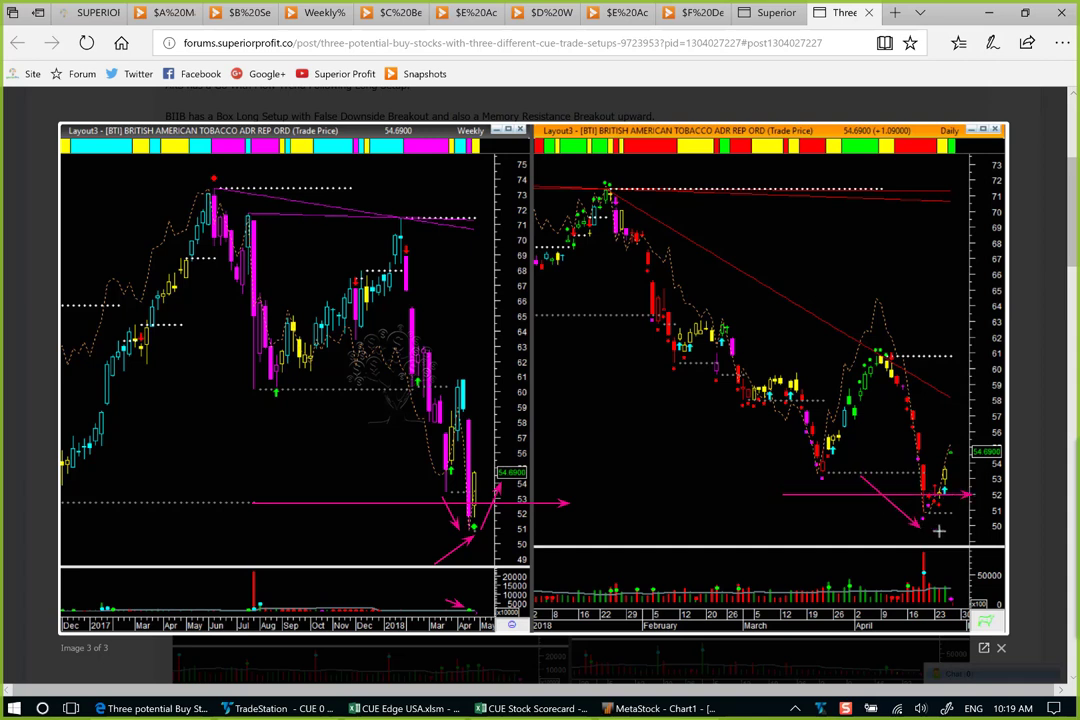
left_click_drag(861, 476, 975, 465)
Step: Mark both charts' support levels, the daily April low and rebound candles, then erase all annotations
left_click_drag(248, 502, 360, 502)
left_click_drag(856, 487, 1005, 486)
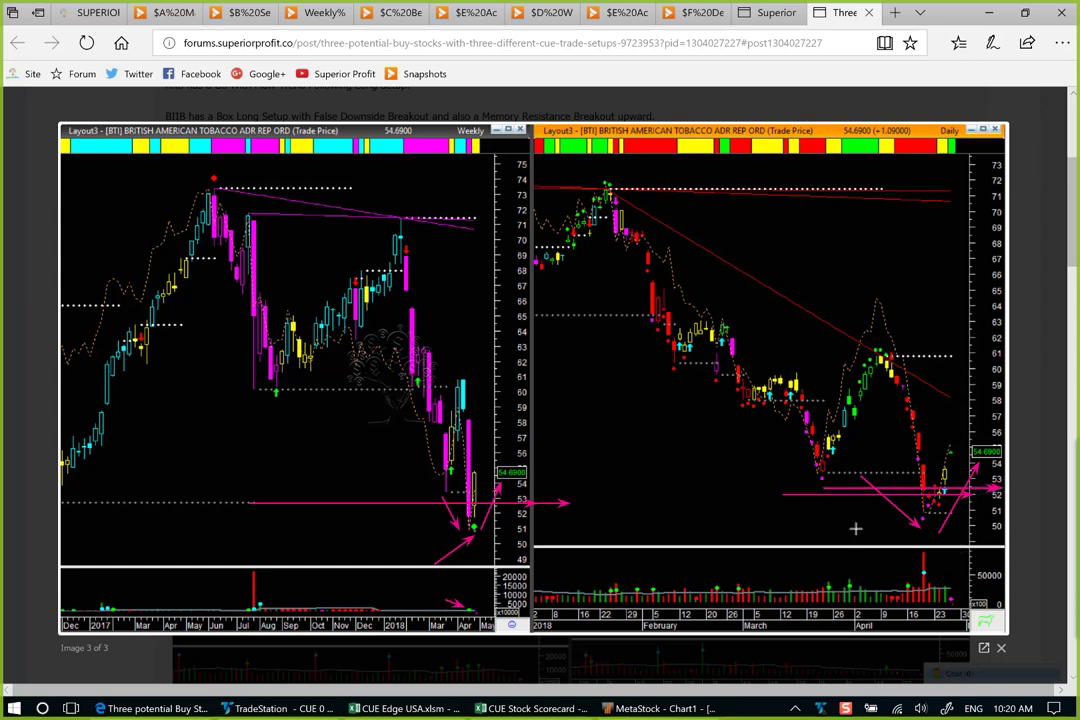
left_click_drag(856, 524, 918, 568)
left_click_drag(985, 543, 947, 498)
key("Escape")
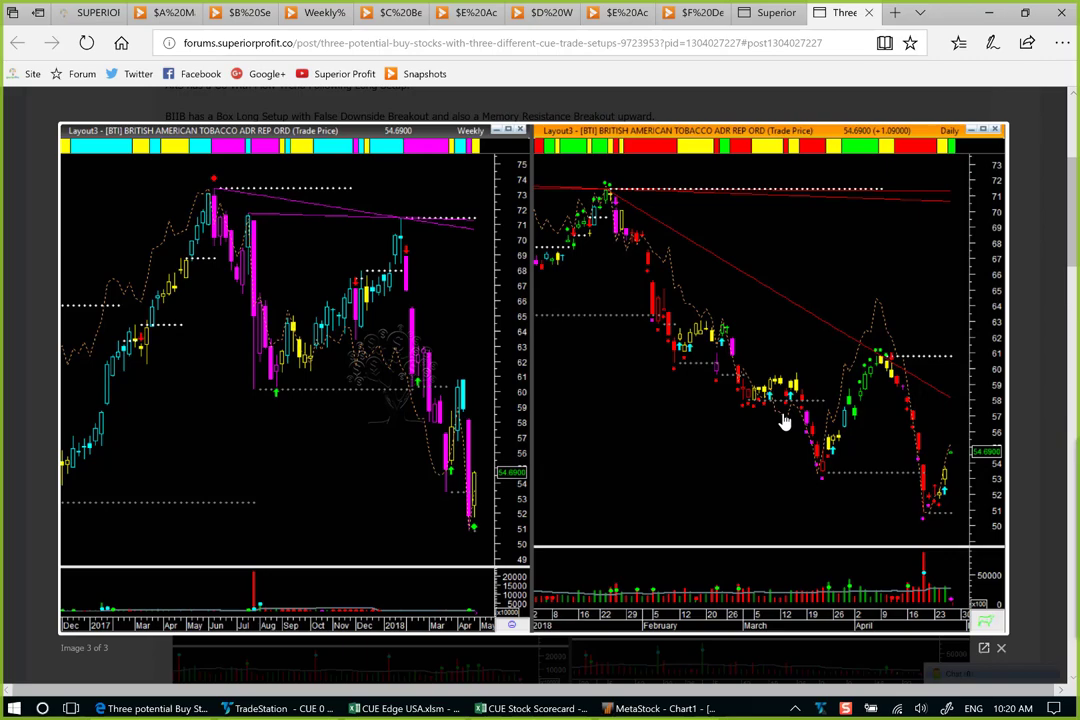
Step: Enlarge the fundamentals table image, then advance to the industry rotation scores, image 2 of 2
scroll(829, 357, "down", 10)
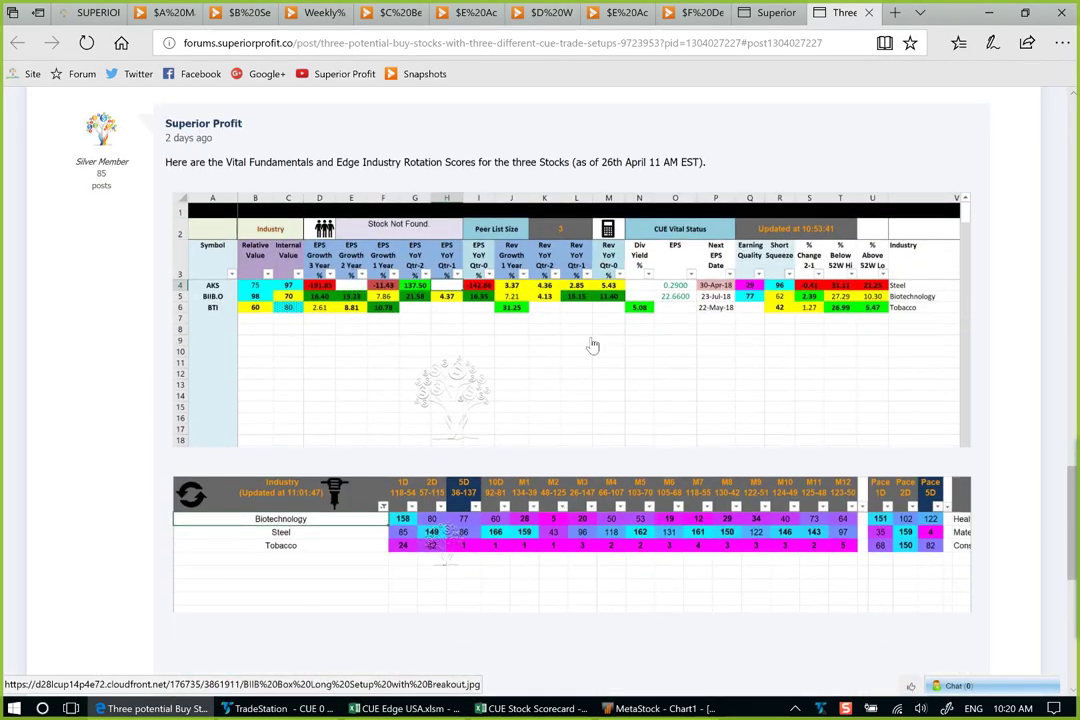
left_click(595, 346)
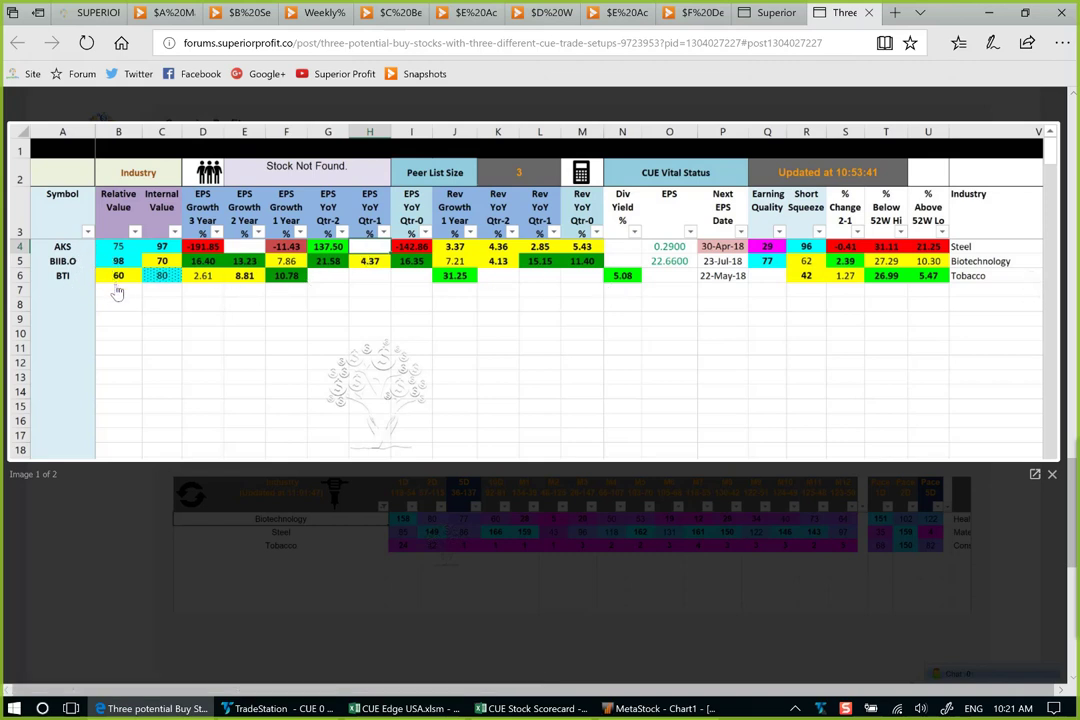
left_click(1037, 289)
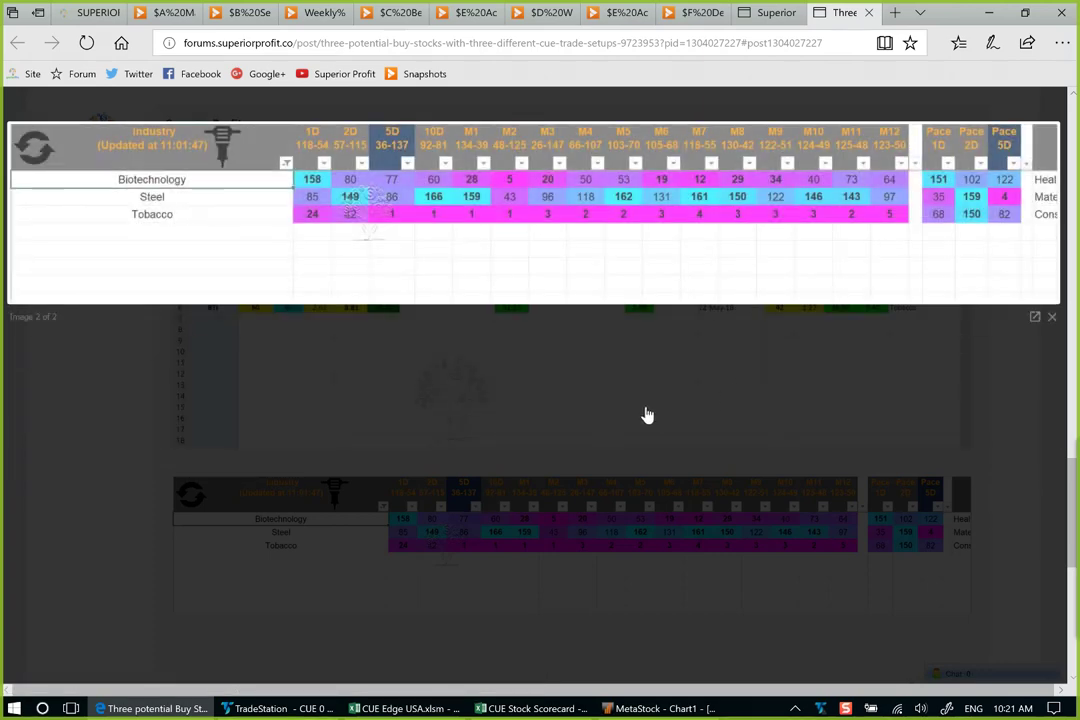
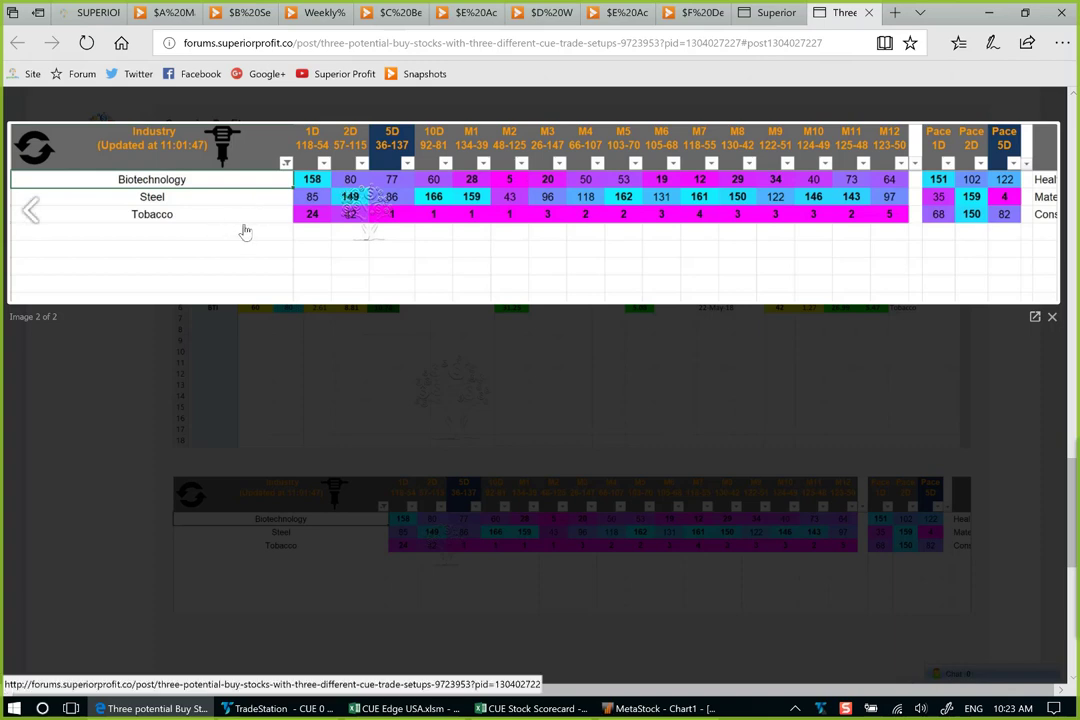
Step: Close the enlarged industry table and enlarge the fundamentals spreadsheet image
left_click(935, 390)
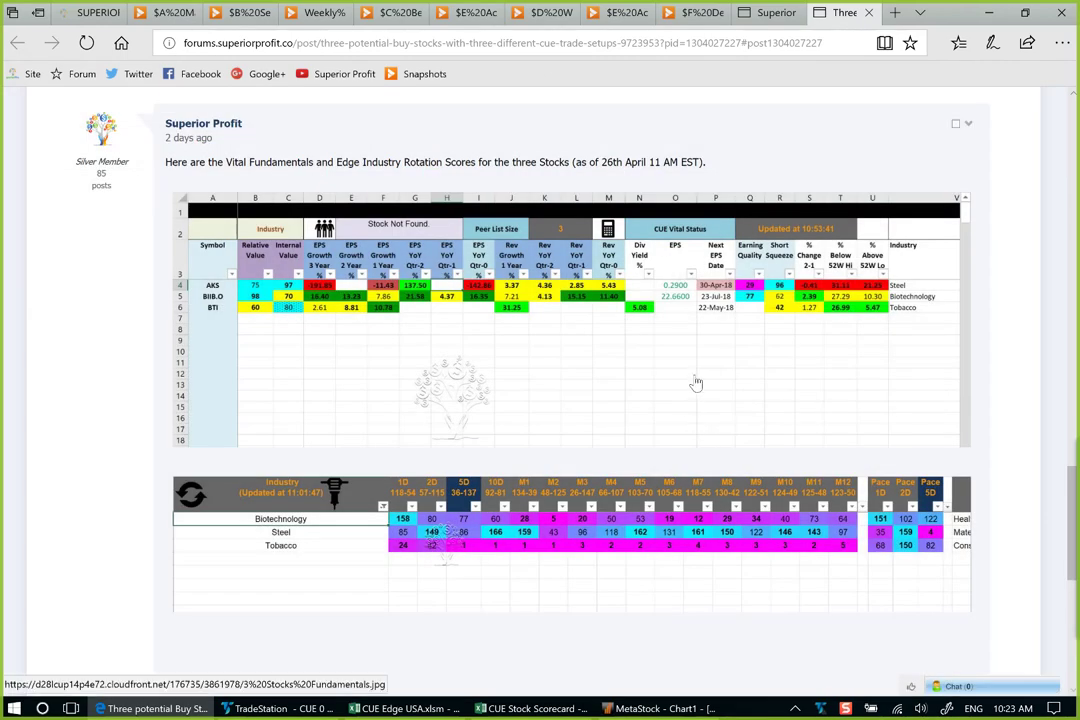
left_click(380, 331)
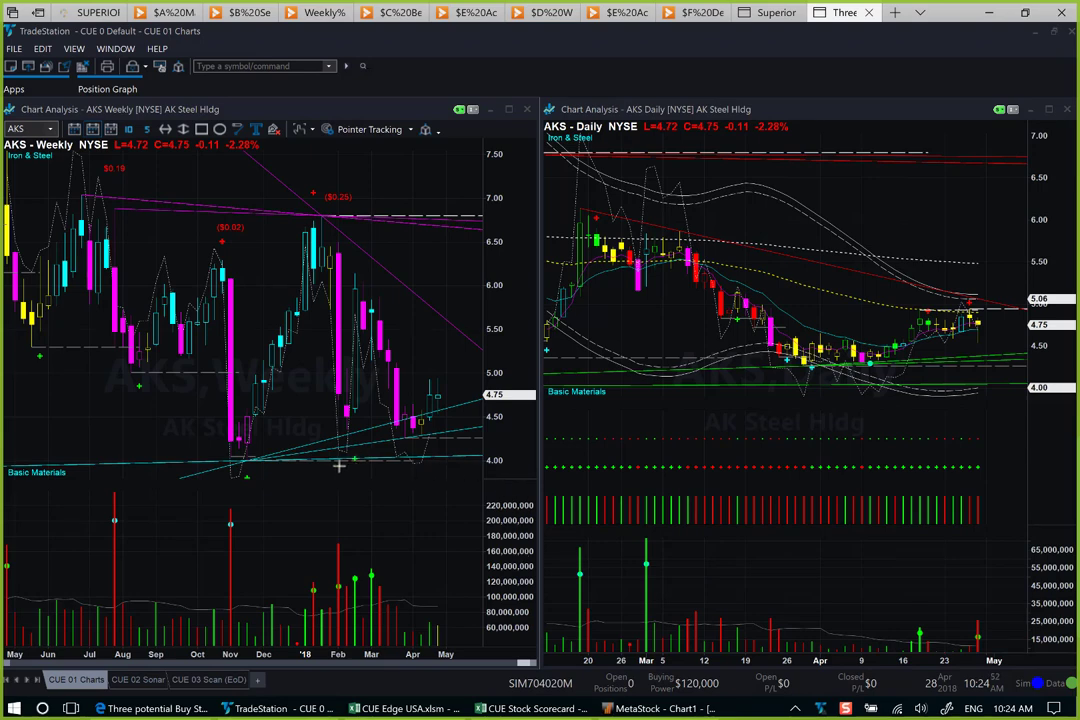
Step: Draw pink arrows along the AKS weekly support and daily uptrend, pointing at the latest candles
left_click_drag(338, 465, 472, 411)
left_click_drag(470, 378, 450, 400)
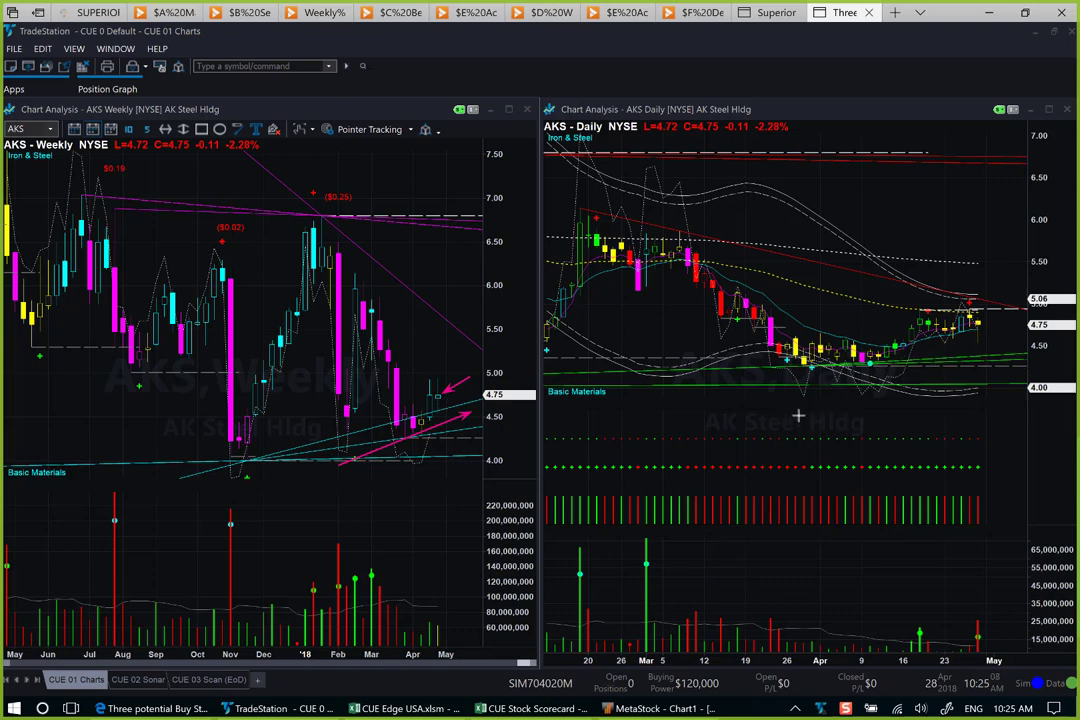
left_click_drag(787, 420, 866, 372)
left_click_drag(908, 367, 1011, 325)
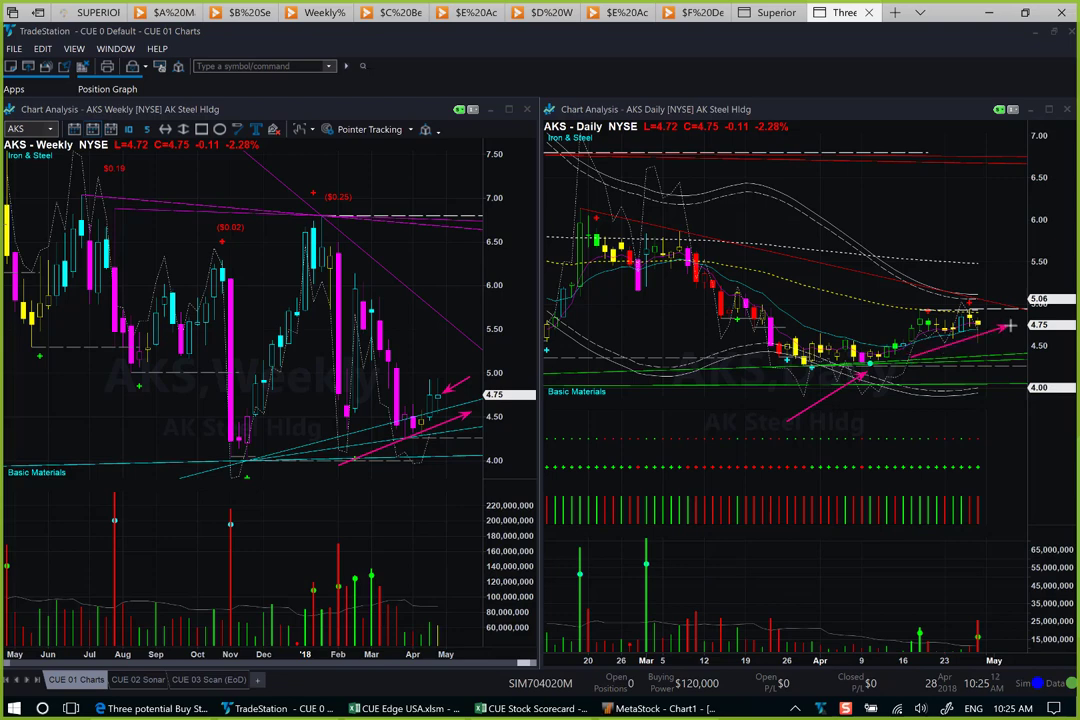
left_click_drag(1024, 421, 983, 342)
left_click(936, 388)
left_click(975, 357)
left_click(892, 397)
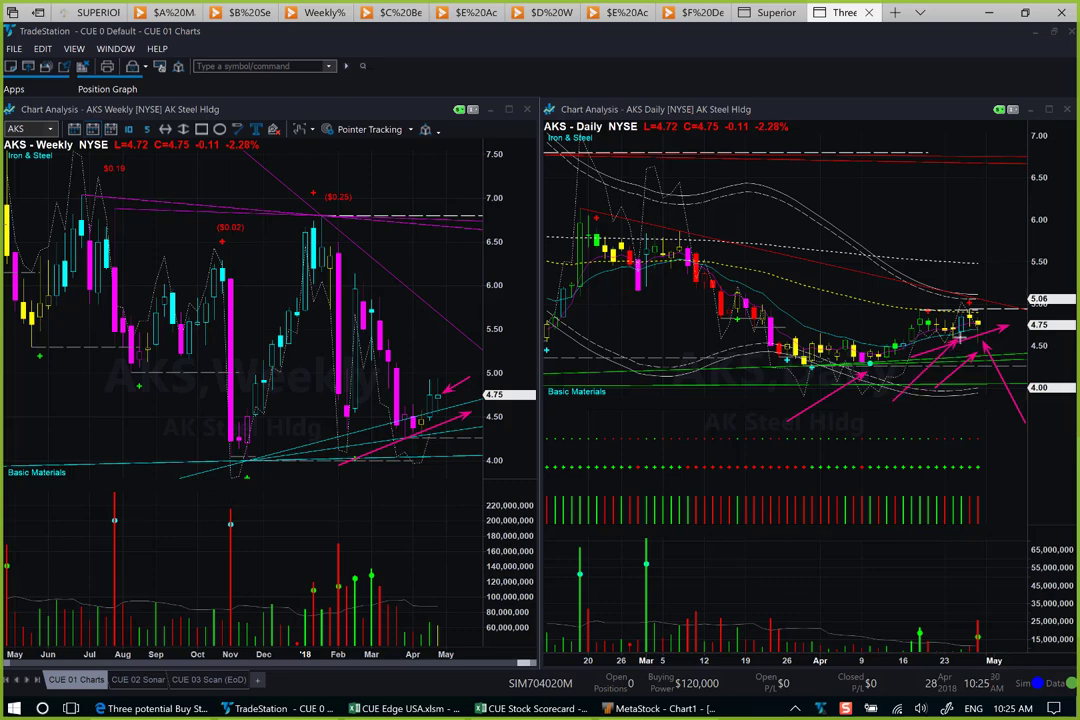
left_click(1030, 355)
Step: Add a last arrow on the AKS daily chart, then arrows at BIIB's latest and breakout candles
left_click_drag(986, 320, 1015, 278)
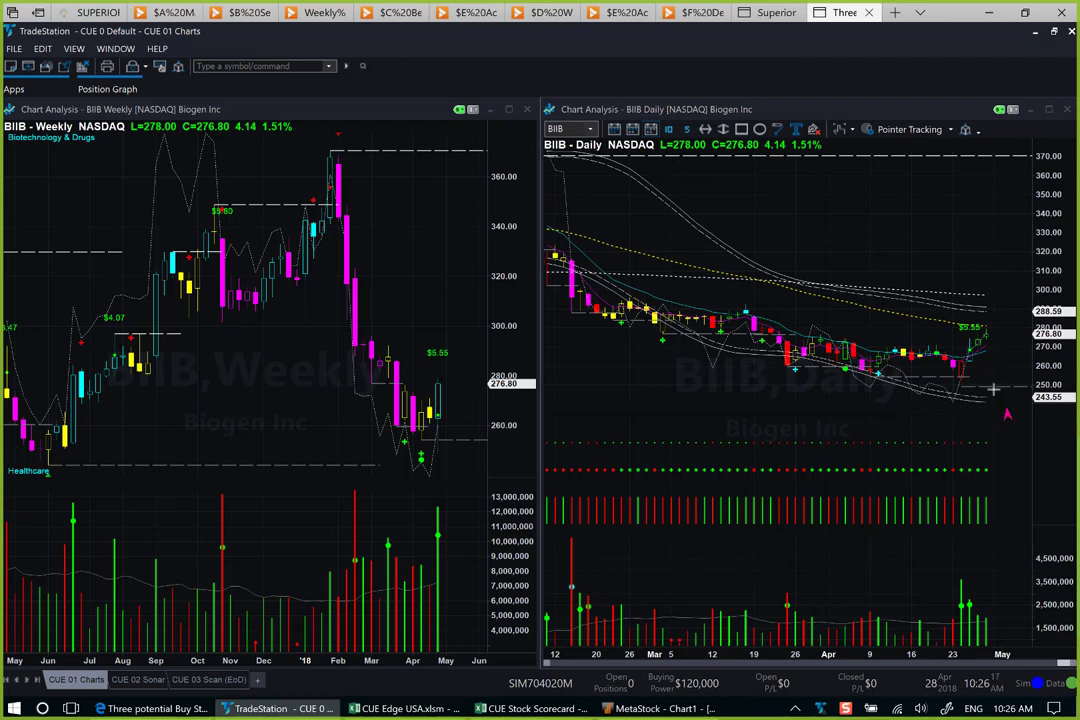
mouse_move(1007, 415)
left_mouse_down()
mouse_move(983, 377)
mouse_move(1017, 328)
left_mouse_up()
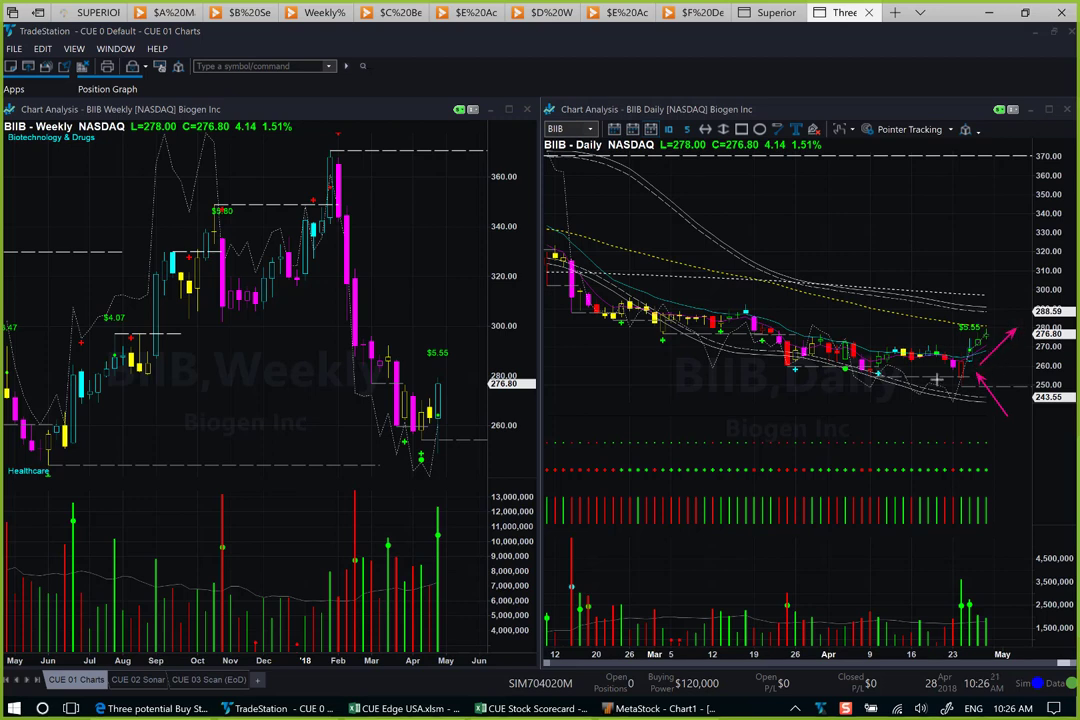
left_click_drag(450, 398, 448, 392)
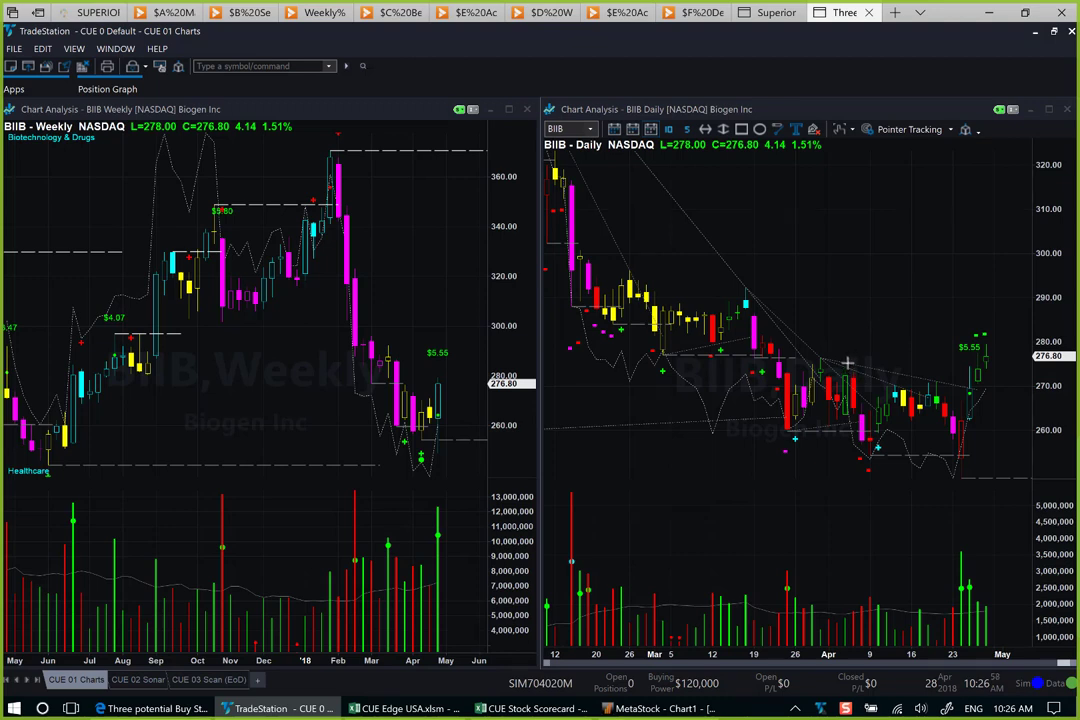
Step: Draw pink arrows along the BIIB falling trendline and at the breakout and latest daily candles
left_click_drag(848, 367, 968, 384)
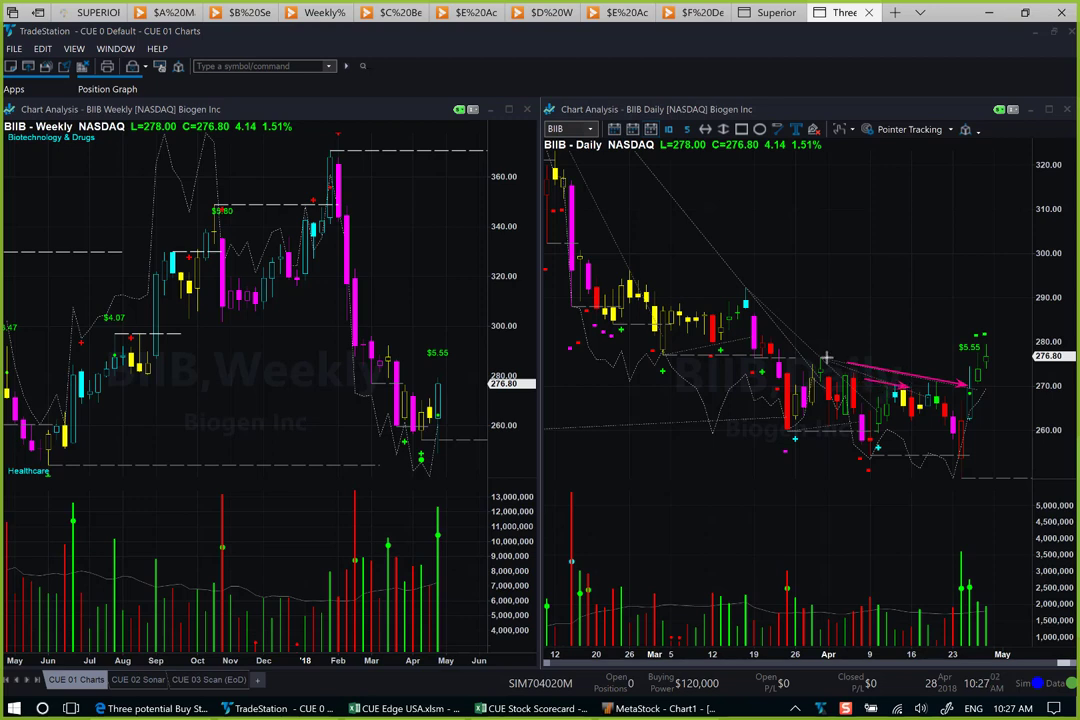
left_click_drag(754, 294, 815, 376)
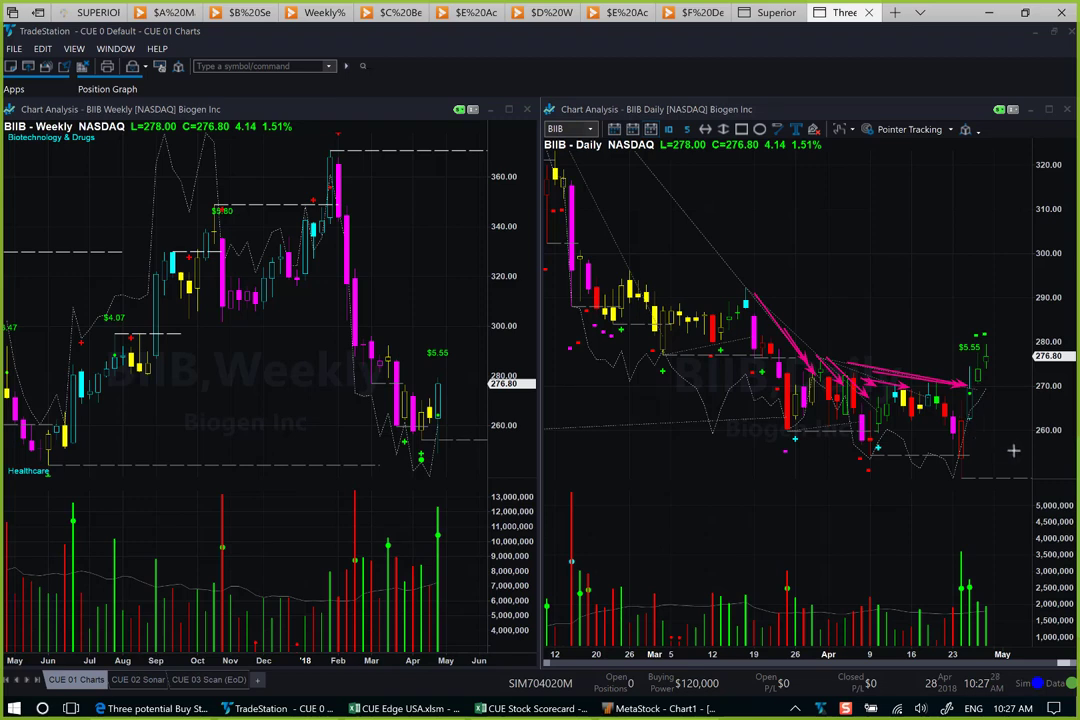
left_click_drag(1013, 450, 976, 420)
left_click_drag(1010, 403, 982, 389)
left_click_drag(1019, 400, 986, 393)
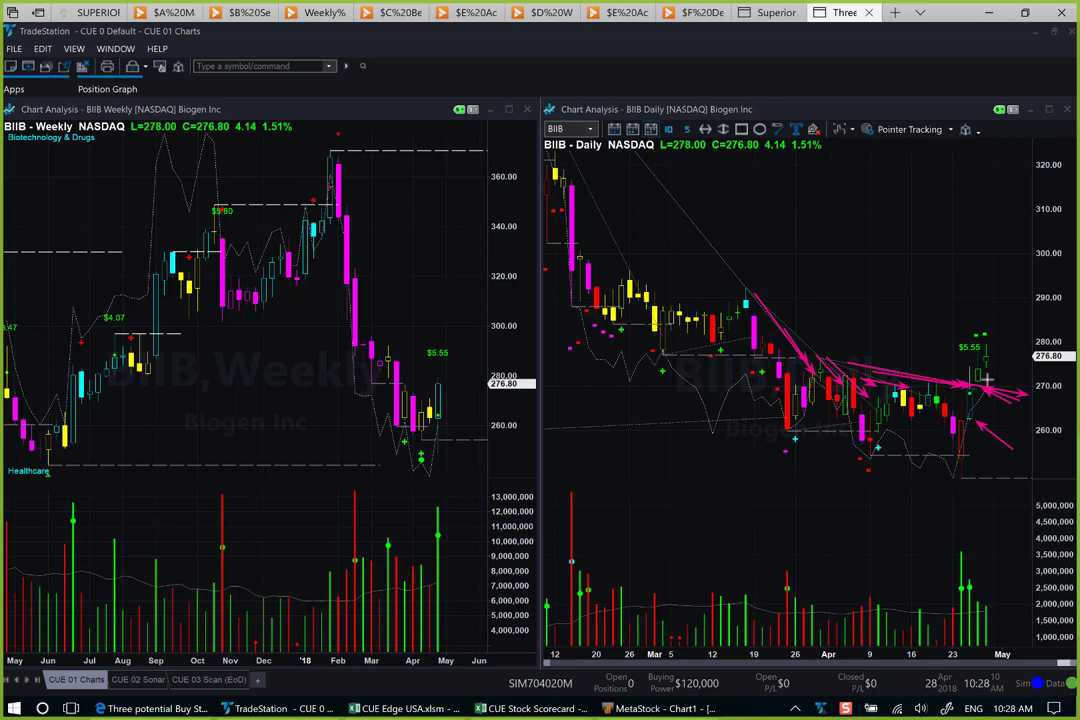
left_click_drag(992, 376, 1004, 359)
Step: Point an arrow at the latest BIIB weekly candle, then load BTI on both charts
left_click_drag(476, 378, 445, 401)
type("BTI")
key("Return")
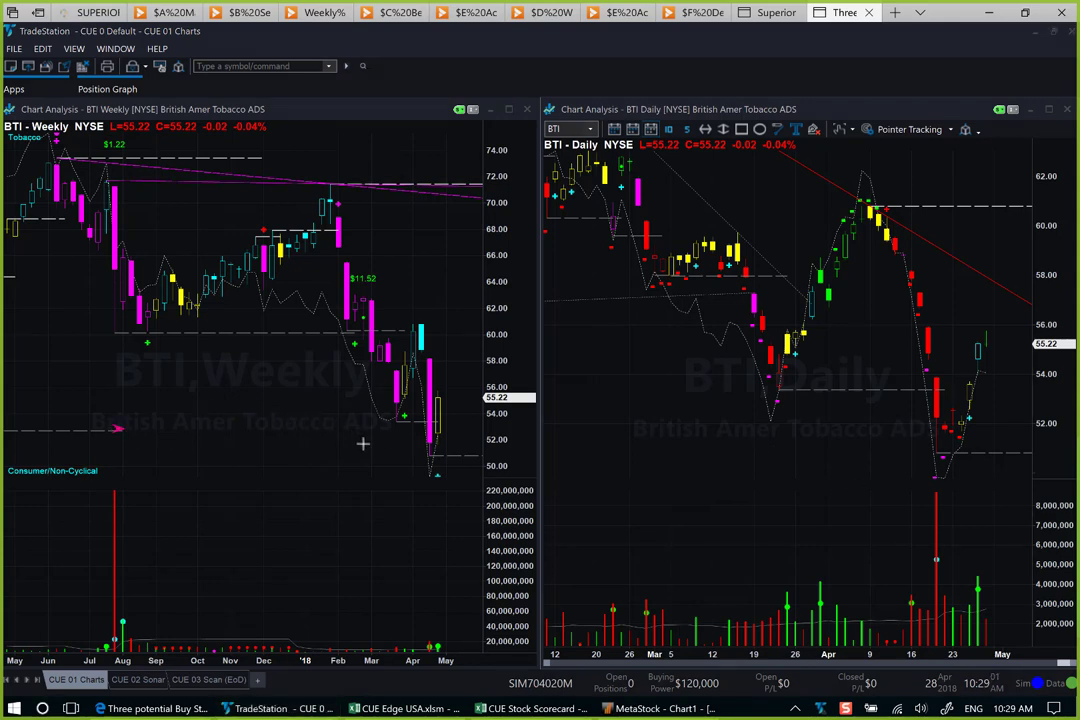
Step: Mark the BTI weekly low and rebound with arrows, plus a horizontal daily arrow near 52.50
left_click_drag(115, 429, 520, 429)
mouse_move(323, 405)
left_mouse_down()
mouse_move(420, 497)
mouse_move(468, 407)
left_mouse_up()
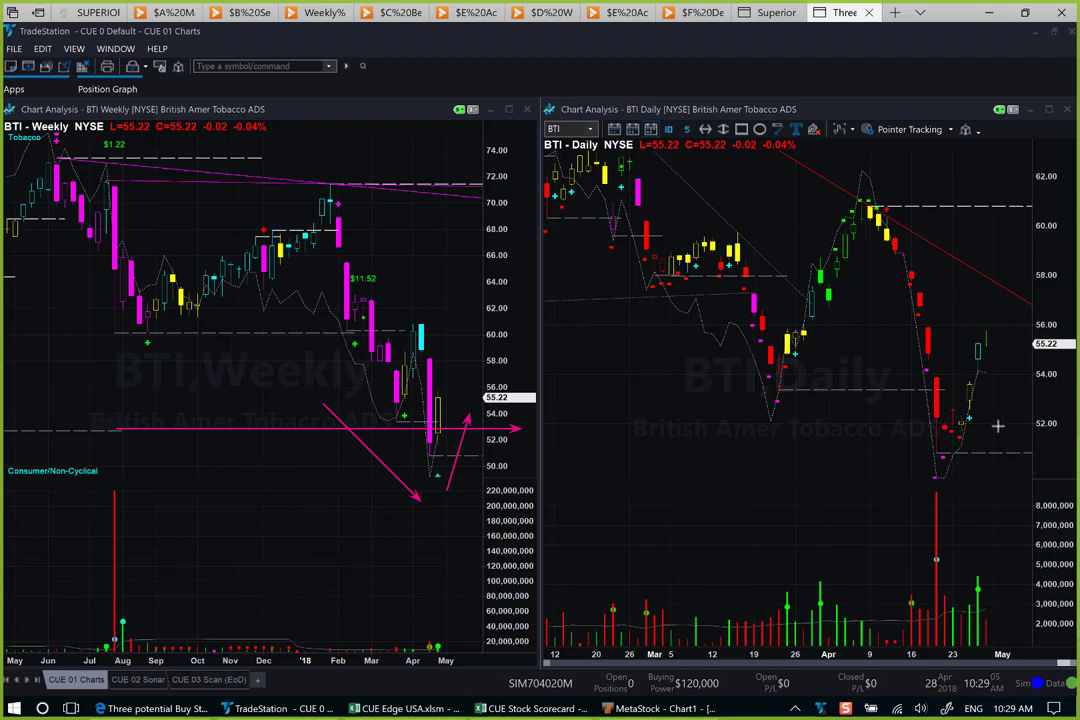
left_click_drag(988, 437, 1017, 350)
left_click(527, 430)
left_click_drag(918, 406, 1022, 406)
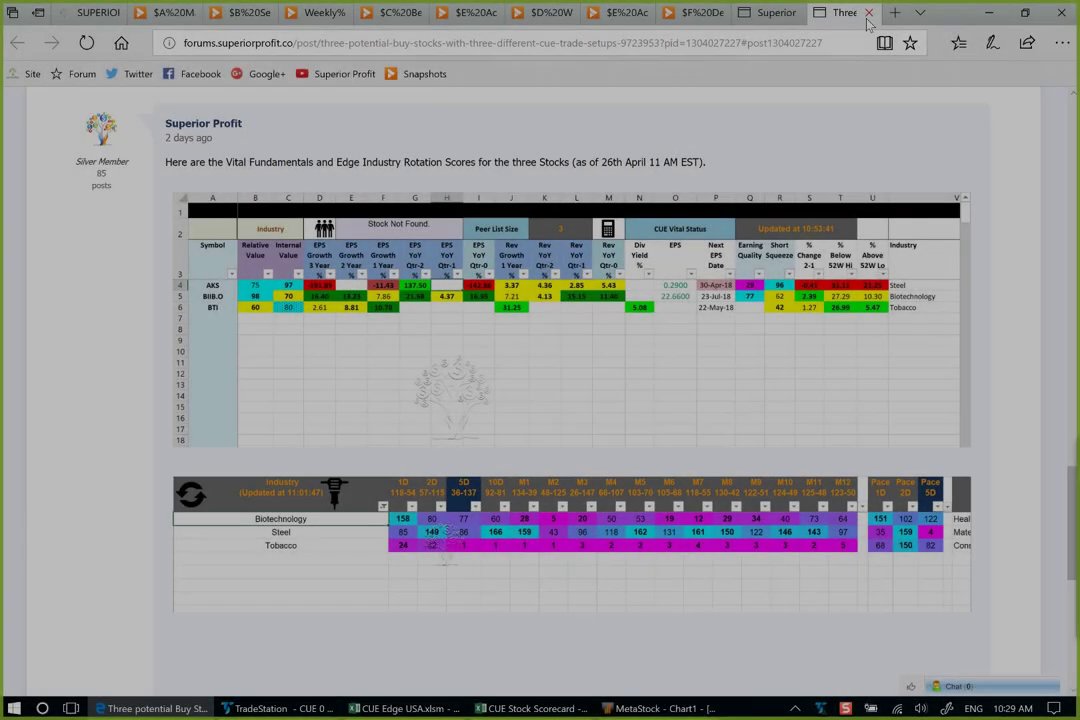
Step: Close the forum post, scroll through the Superior Profit page posts, and show MetaStock's explorations
left_click(868, 13)
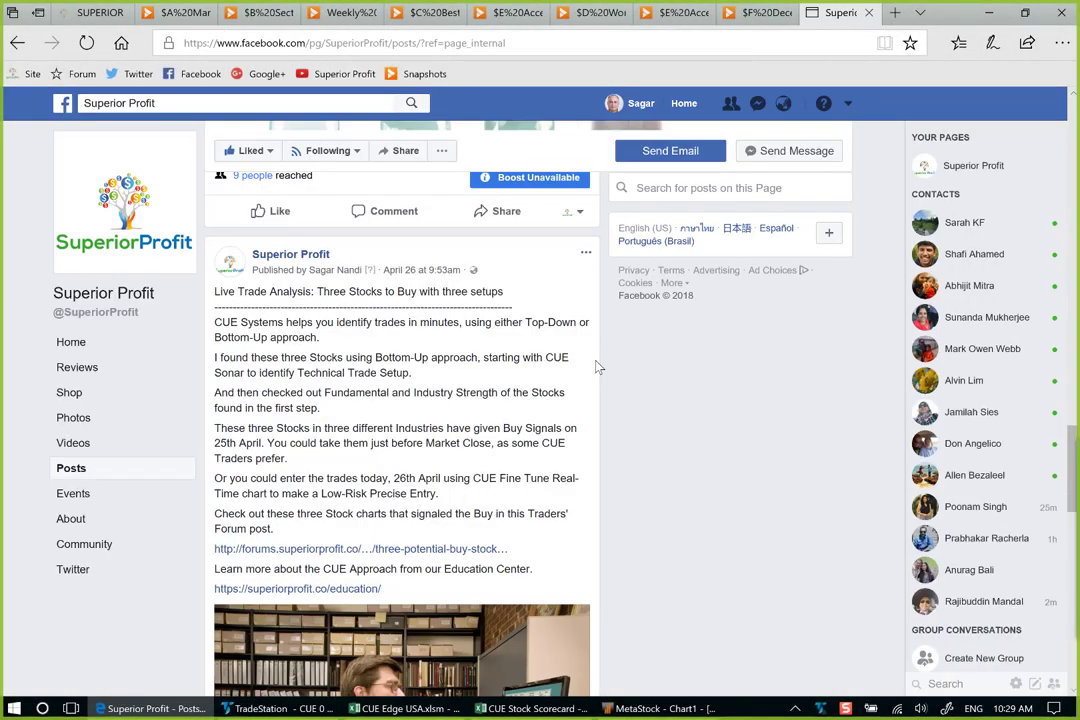
scroll(640, 390, "down", 12)
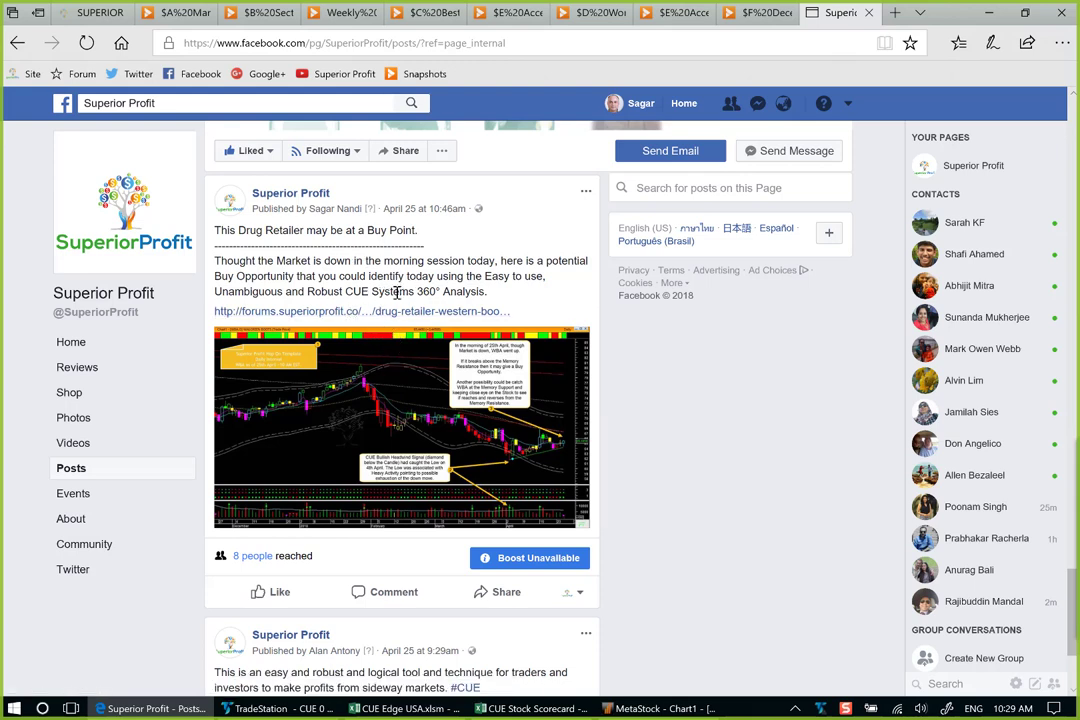
scroll(390, 280, "down", 10)
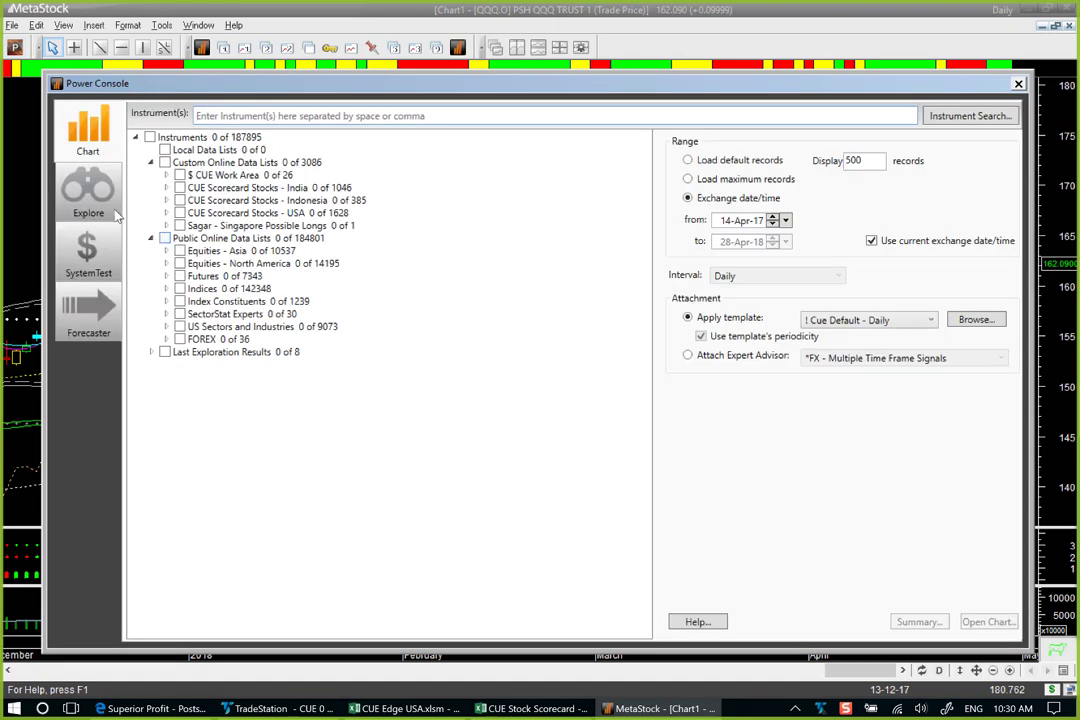
left_click(117, 215)
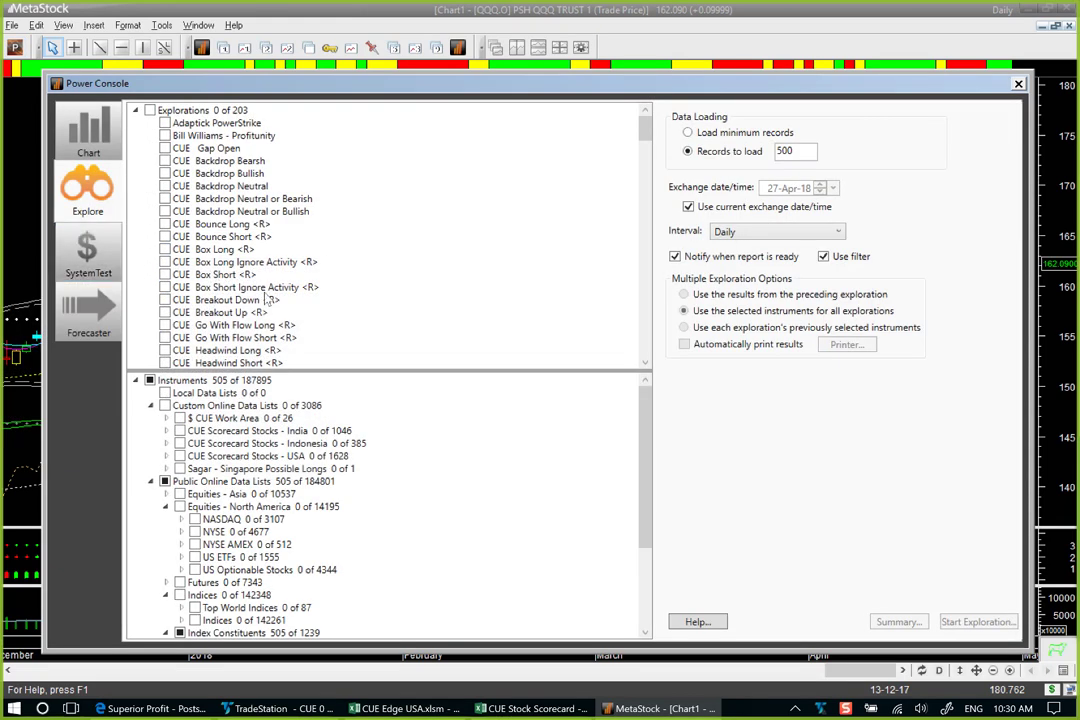
Step: Preview the CUE Breakout Down and CUE Breakout Up explorations, then close the Power Console
mouse_move(265, 310)
left_click(230, 300)
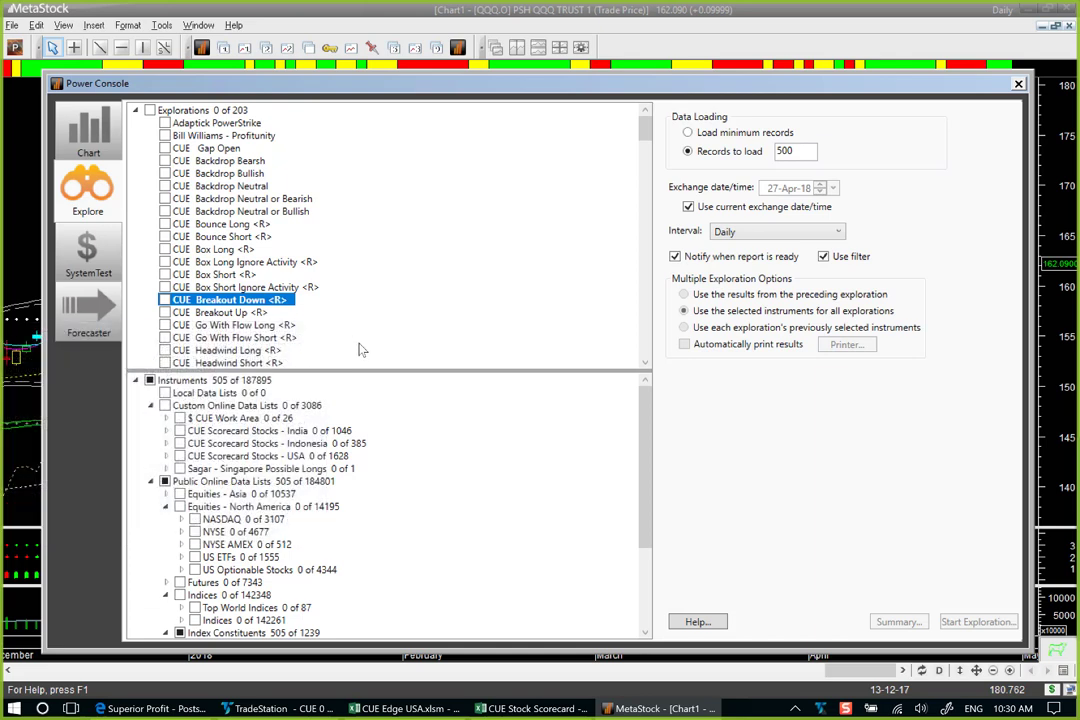
left_click(257, 314)
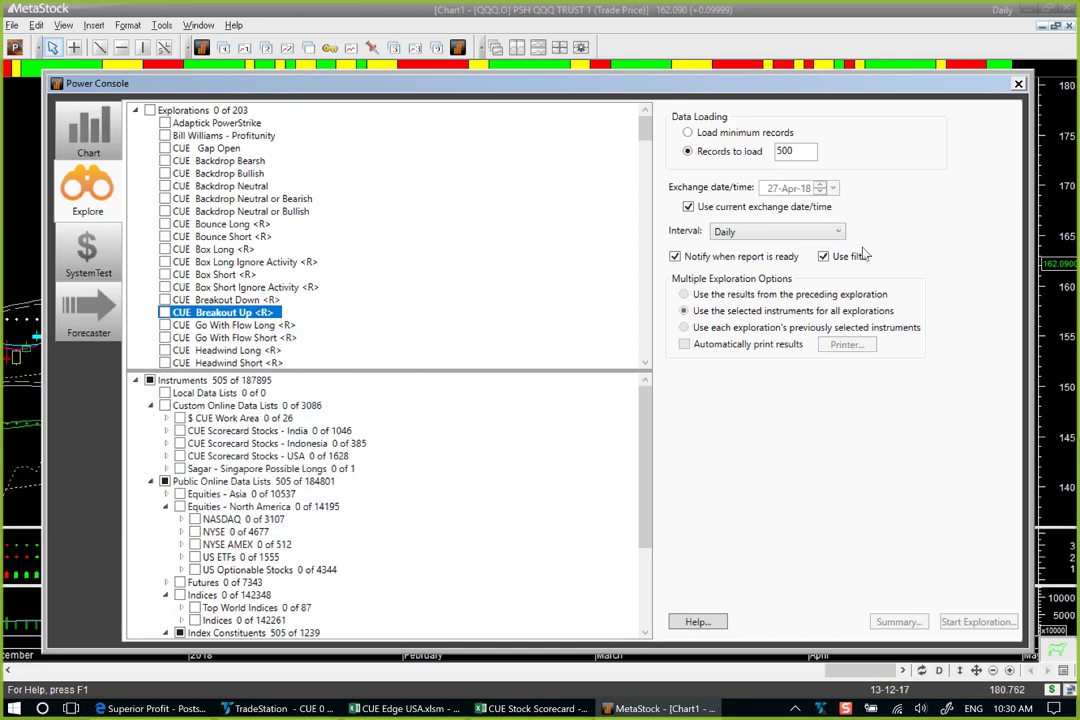
left_click(1018, 85)
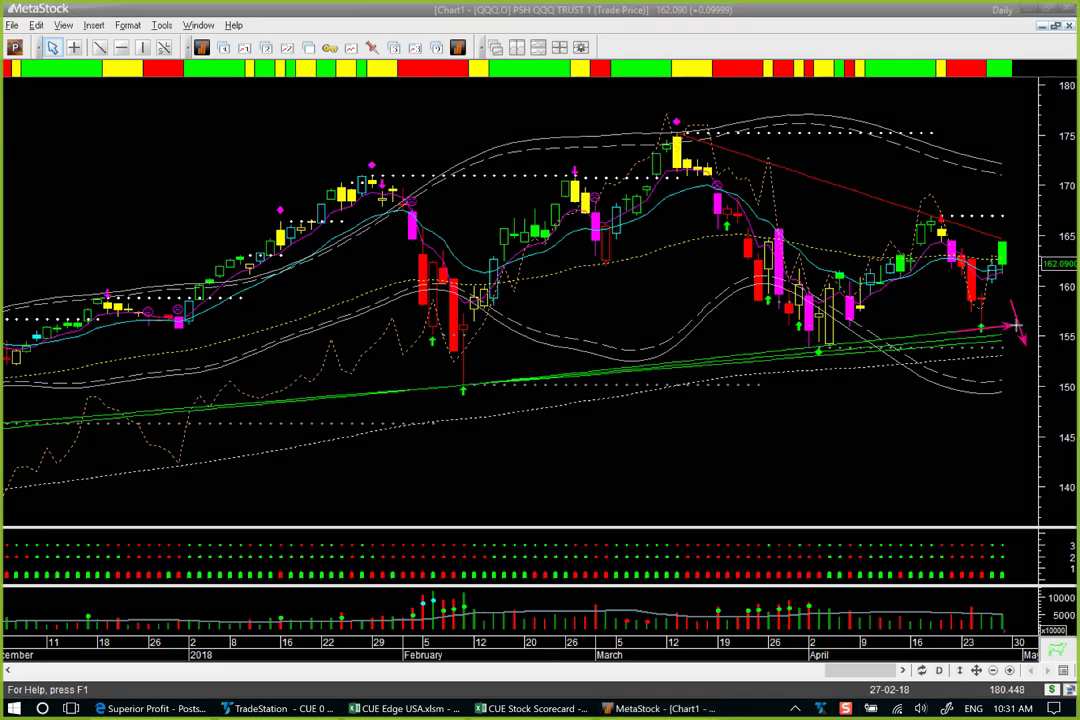
Step: Draw a pink arrow beside the latest QQQ bars, then erase it with Escape
left_click_drag(978, 333, 1040, 336)
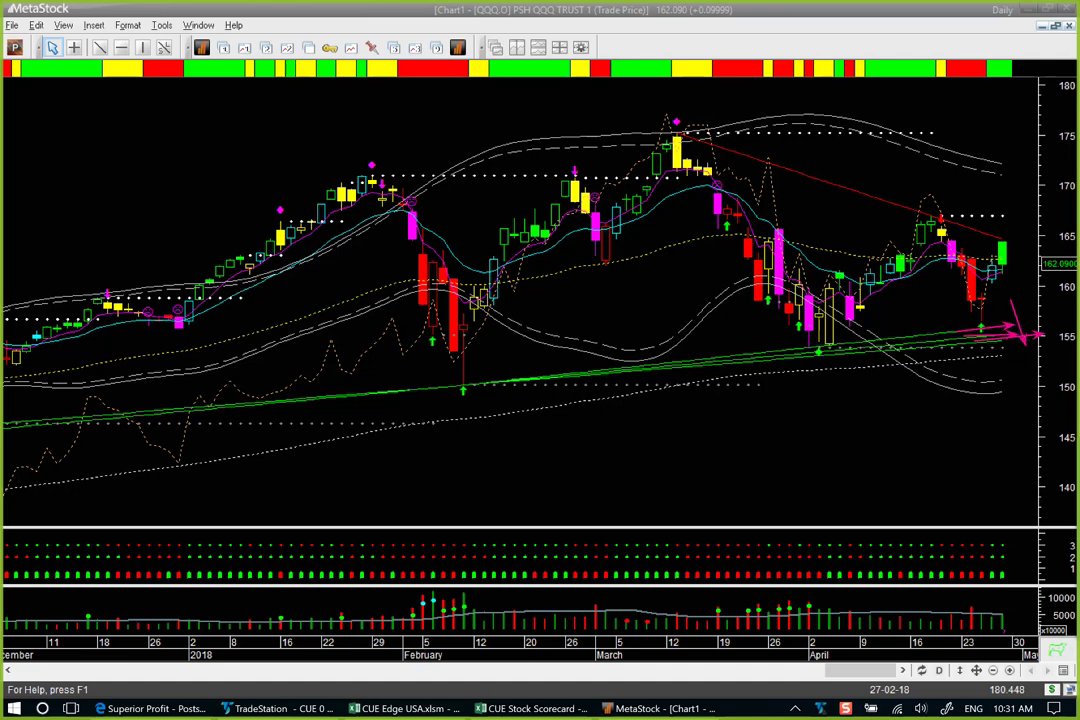
key("Escape")
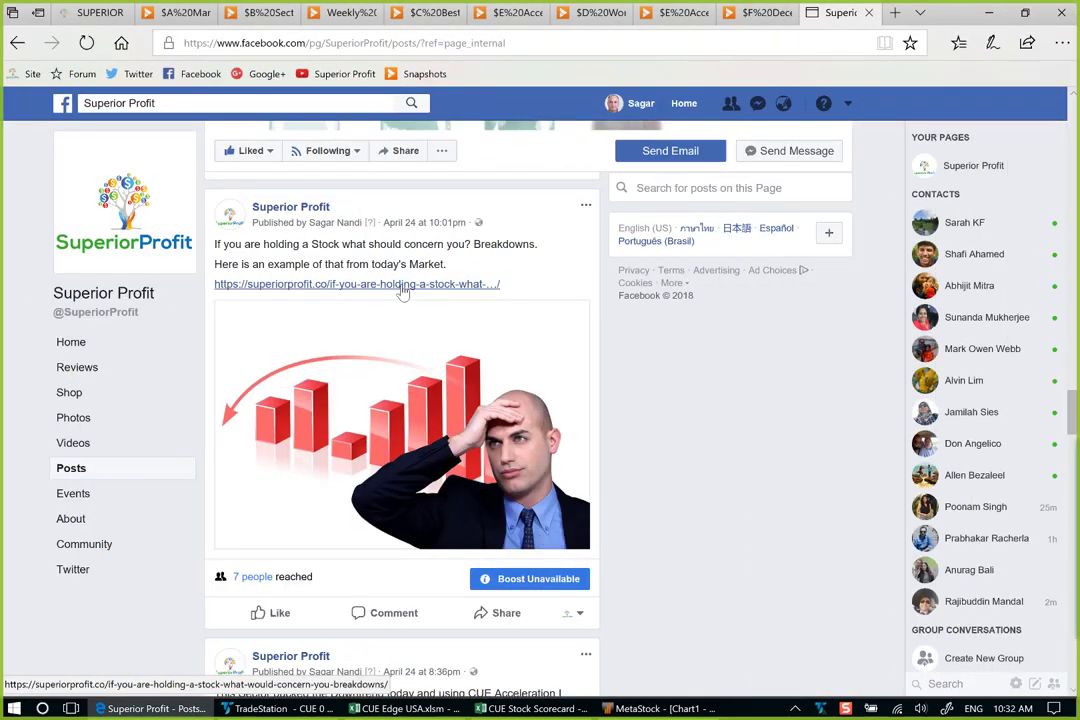
Step: Open the breakdowns blog article, enlarge its PWR chart, then switch to the MRK charts
left_click(403, 291)
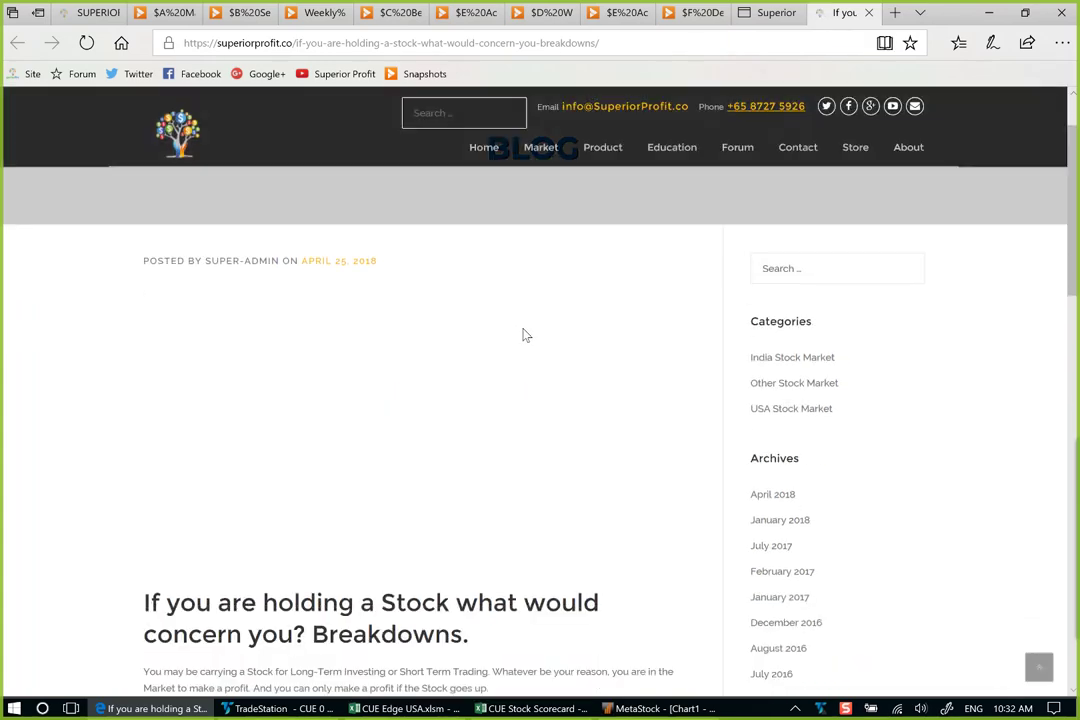
scroll(527, 336, "down", 4)
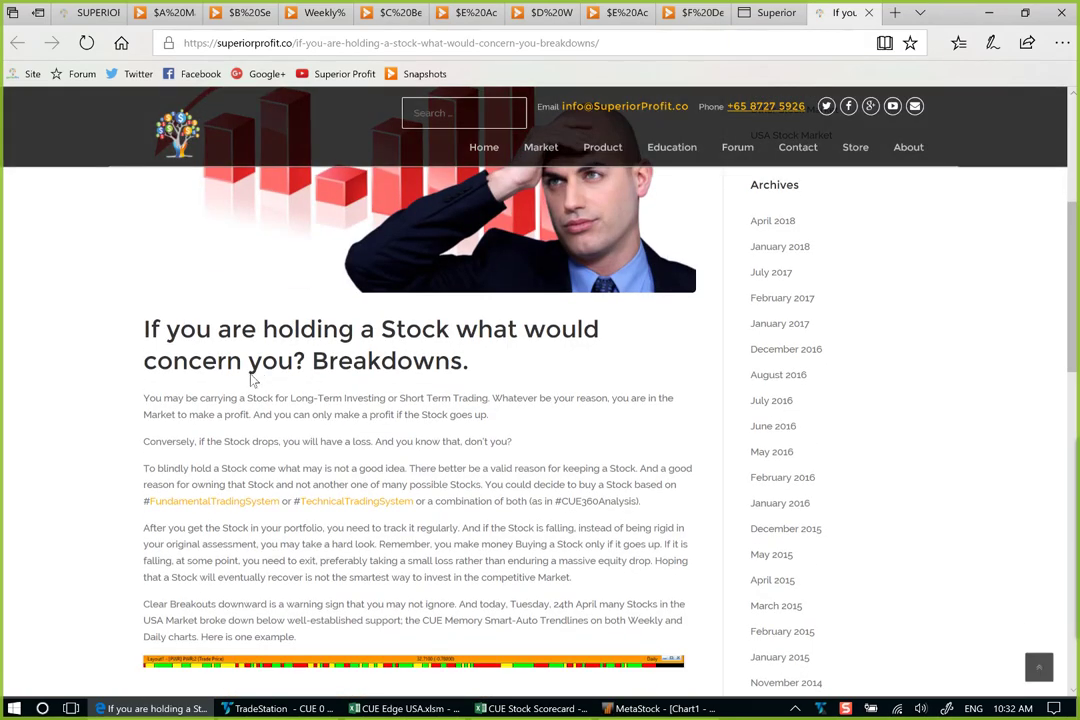
scroll(498, 380, "down", 4)
left_click(498, 380)
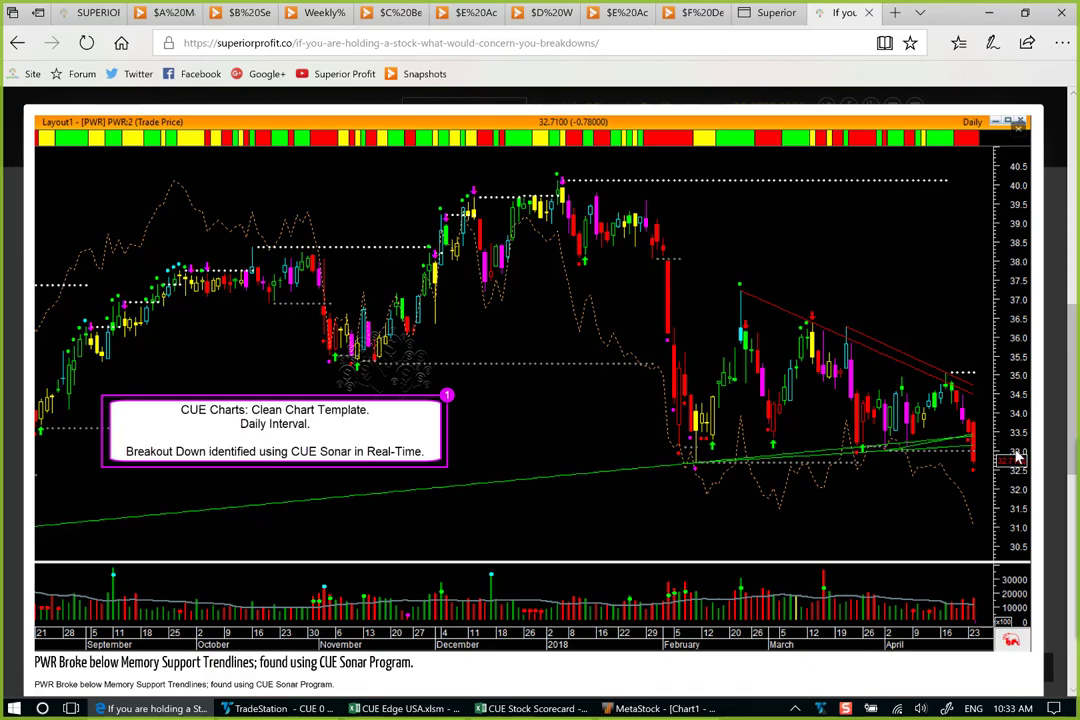
key("alt+Tab")
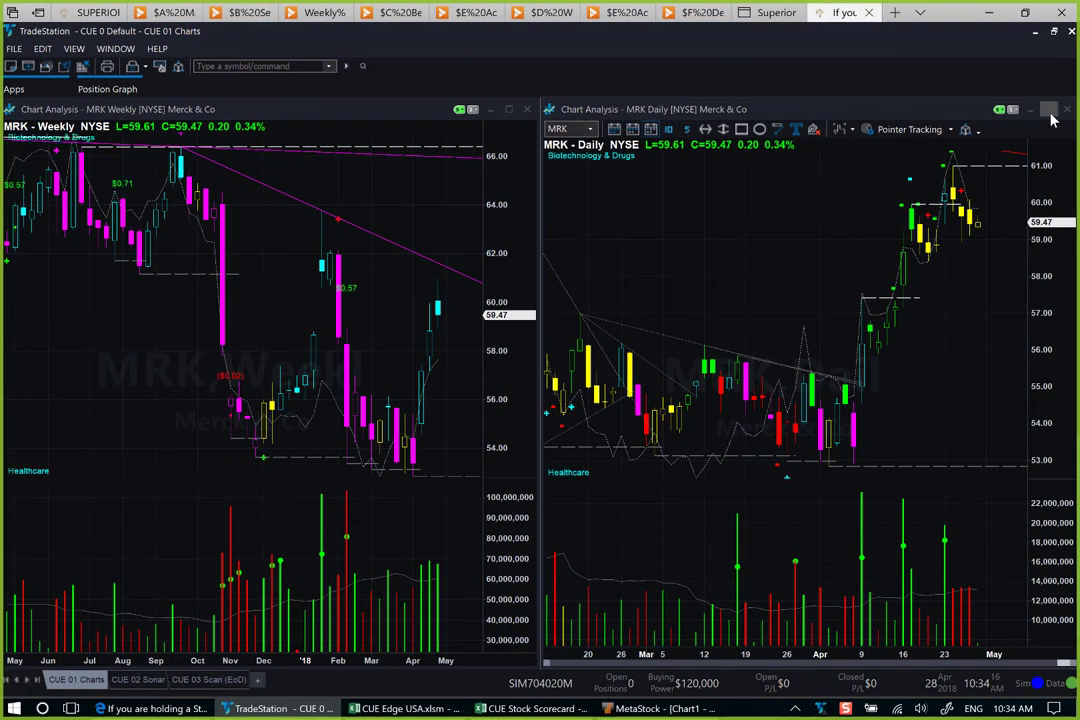
Step: Maximize the MRK Daily Chart Analysis window
left_click(1048, 110)
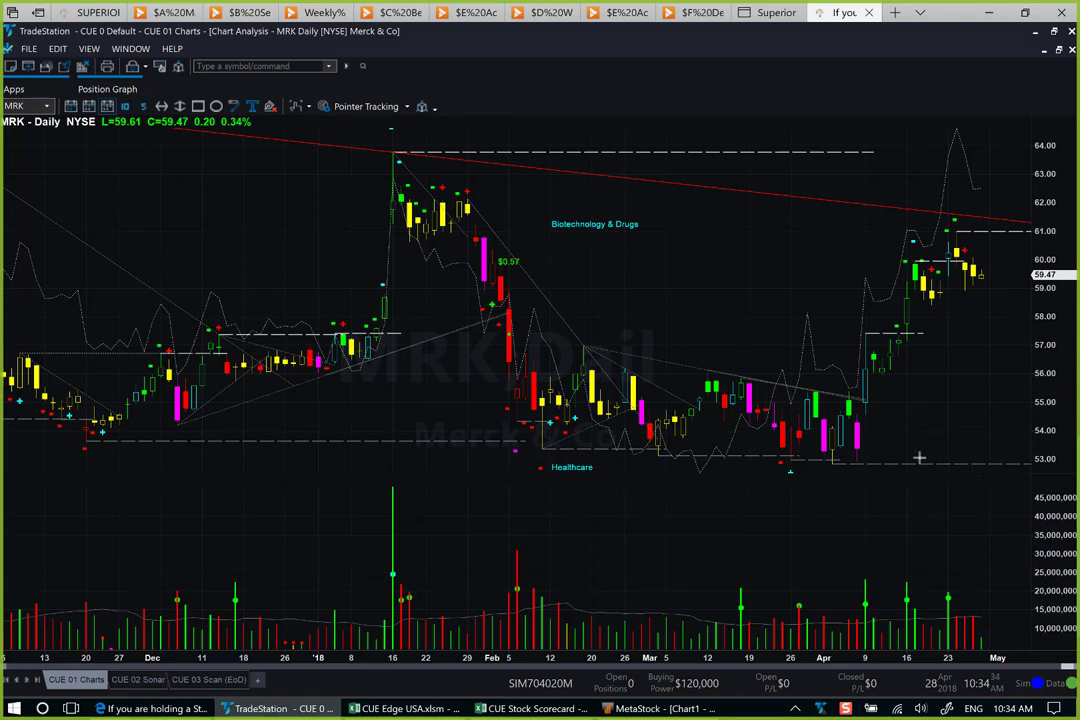
Step: Draw pink arrows on MRK's daily chart along the trendline and at the April breakout
left_click_drag(696, 369, 862, 398)
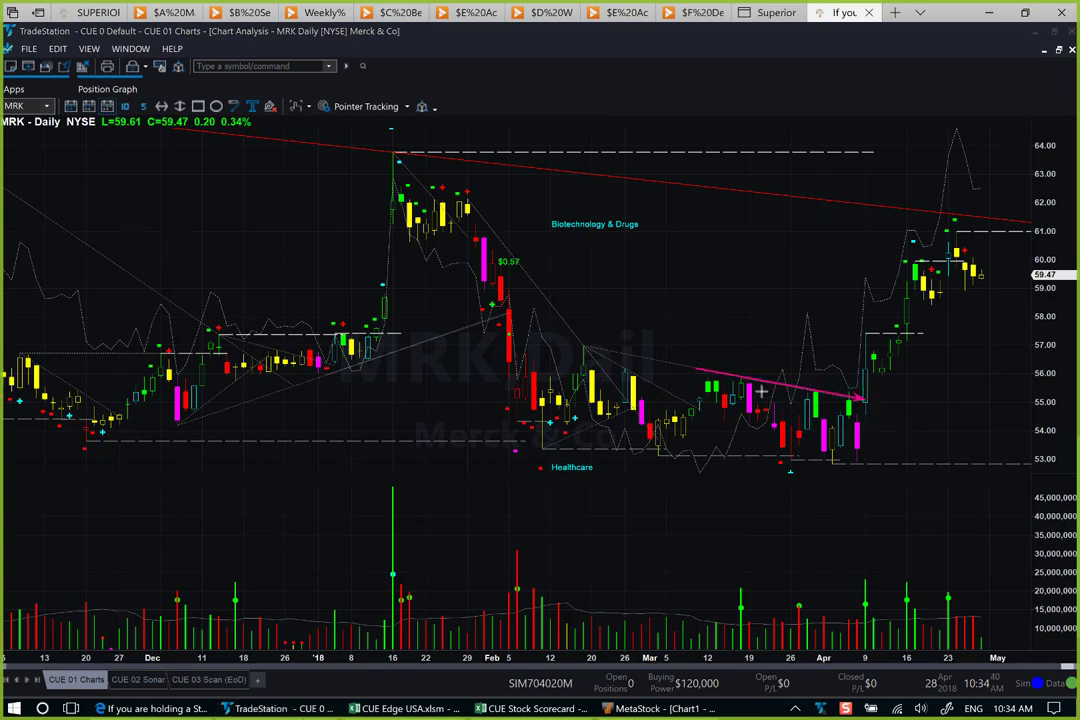
mouse_move(967, 503)
left_mouse_down()
mouse_move(910, 472)
mouse_move(866, 407)
left_mouse_up()
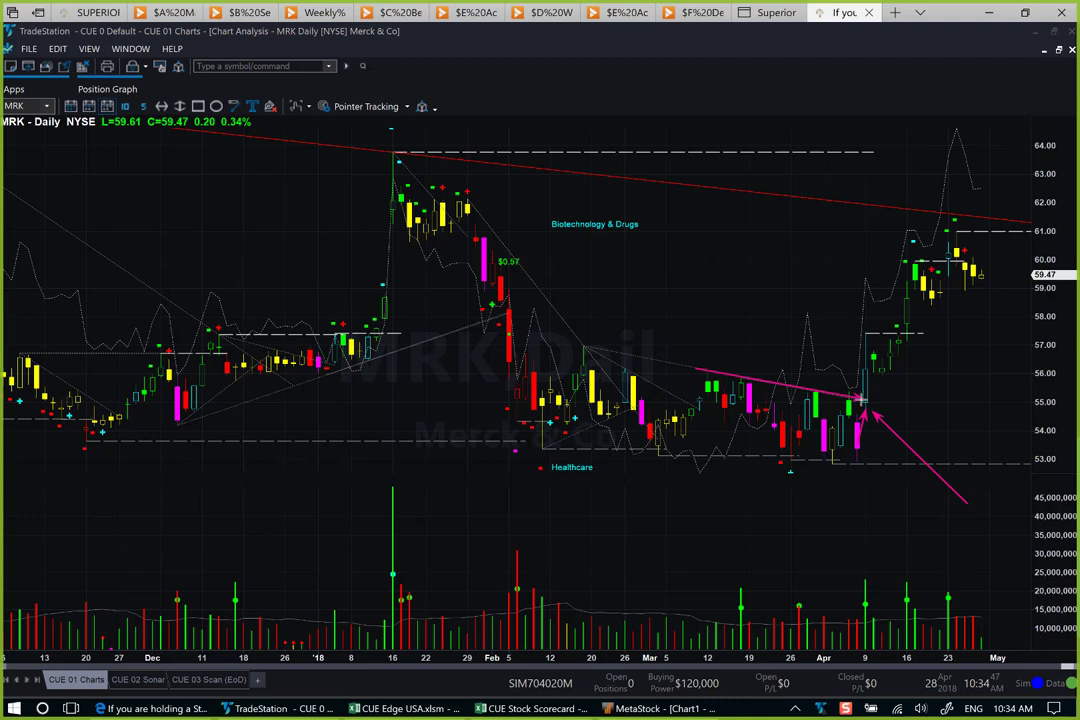
left_click_drag(860, 400, 898, 405)
left_click_drag(864, 396, 1000, 395)
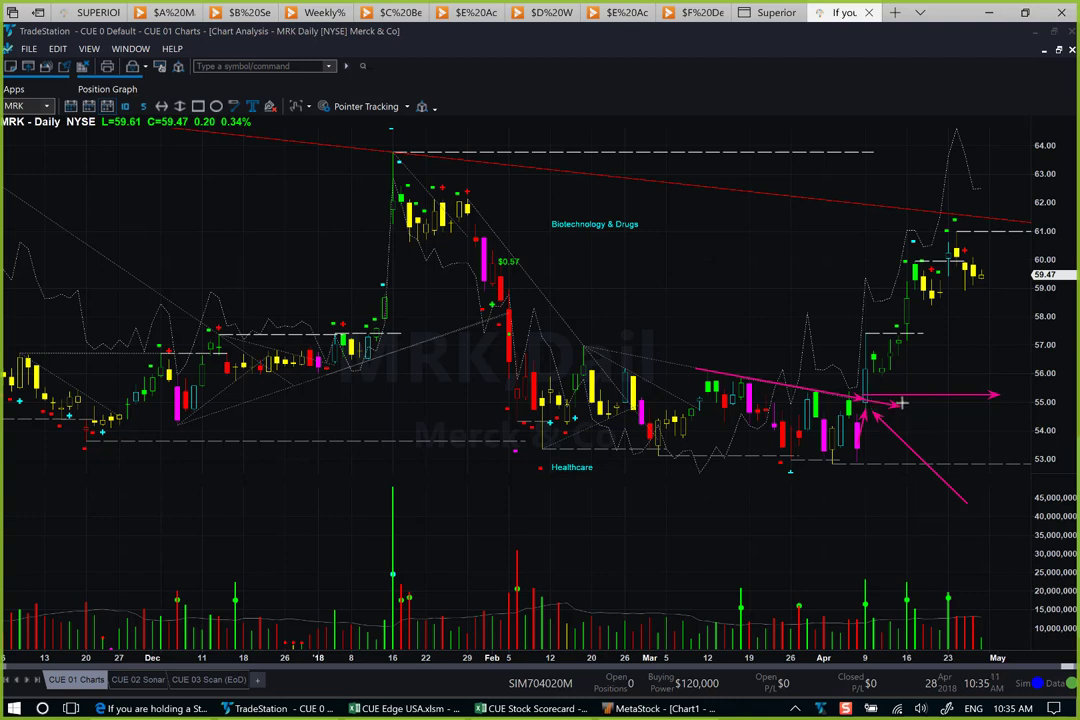
mouse_move(895, 386)
left_mouse_down()
mouse_move(940, 352)
mouse_move(978, 285)
mouse_move(1000, 270)
left_mouse_up()
Step: Clear the hand-drawn arrows, then close the blog article tab in Edge
key("Escape")
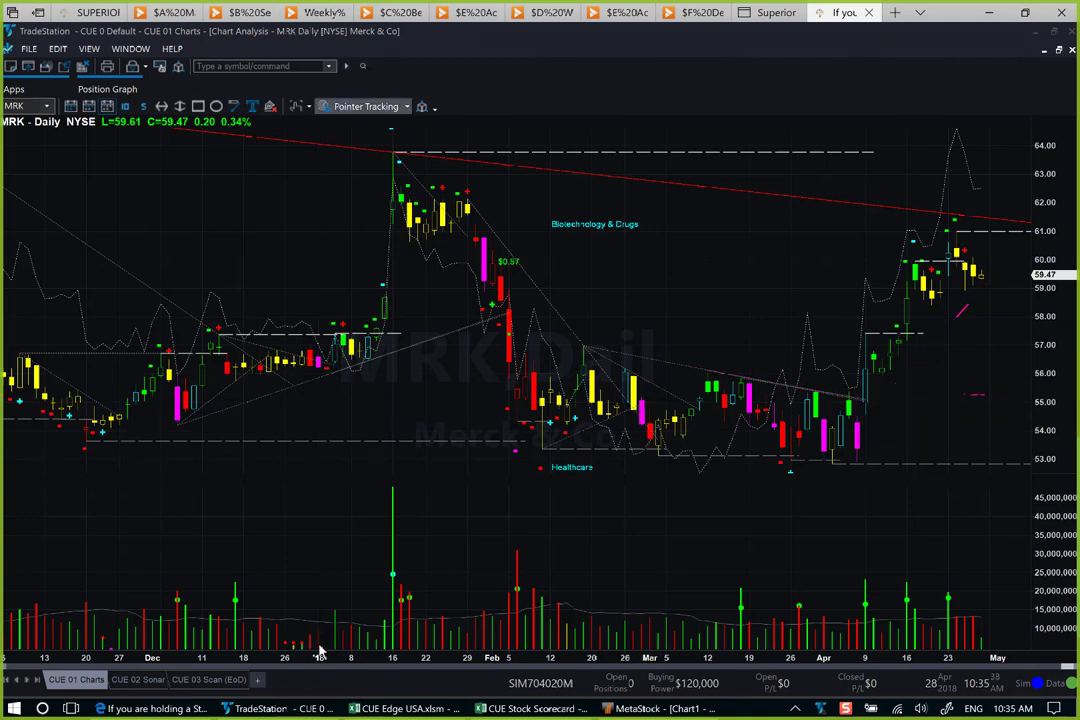
left_click(143, 710)
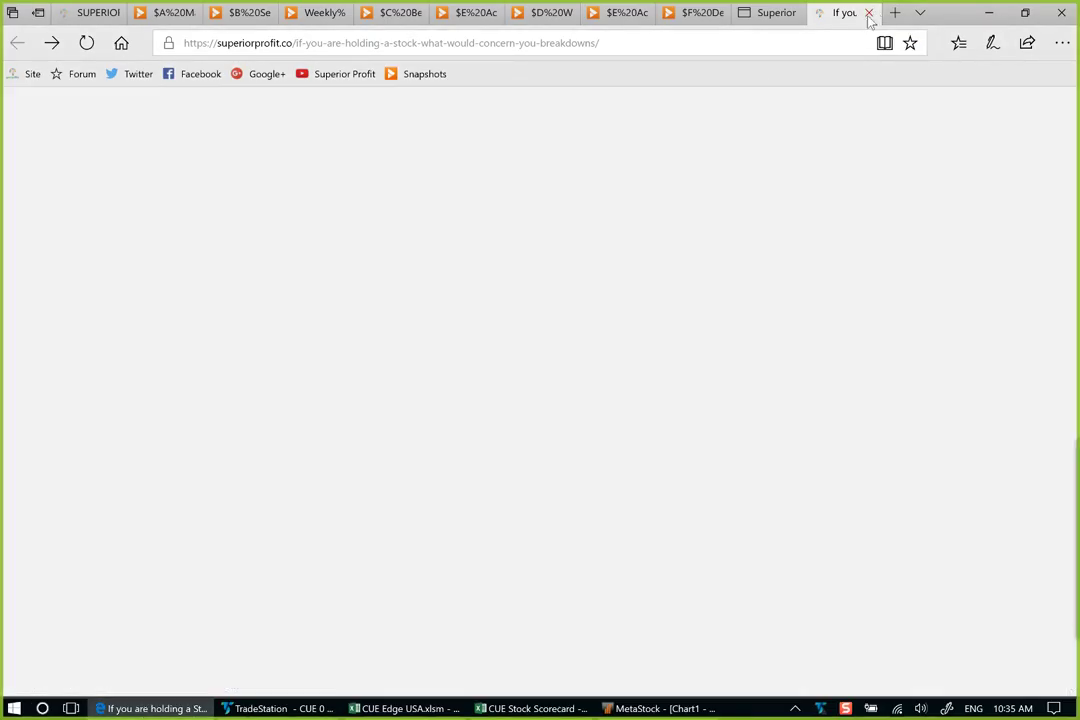
left_click(868, 13)
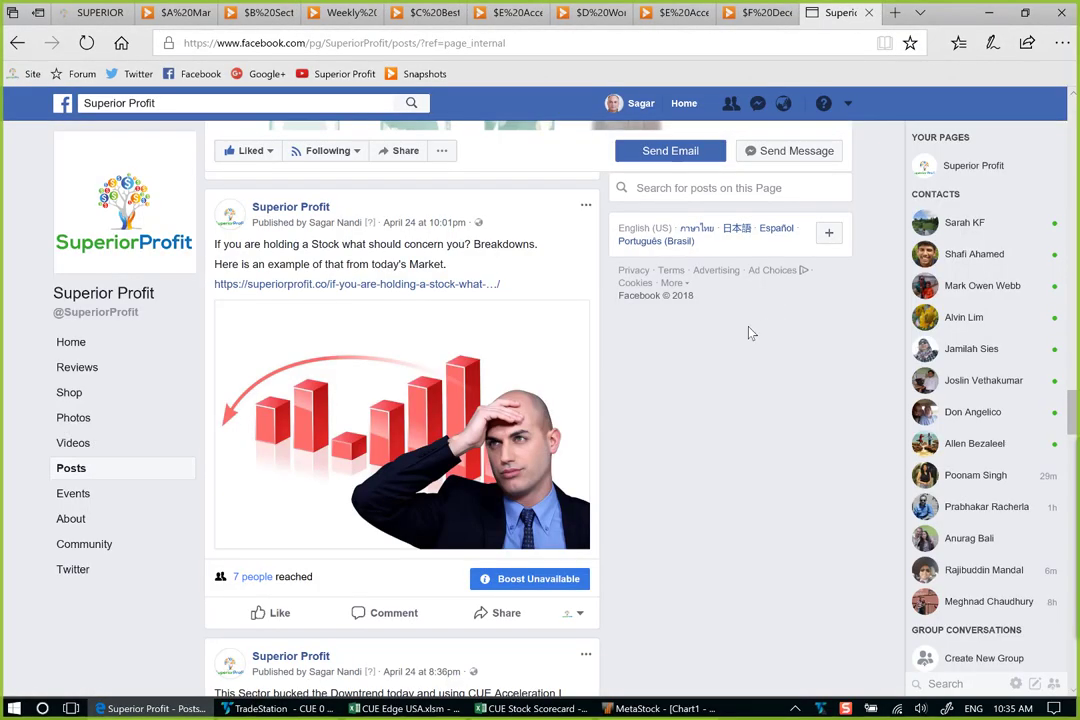